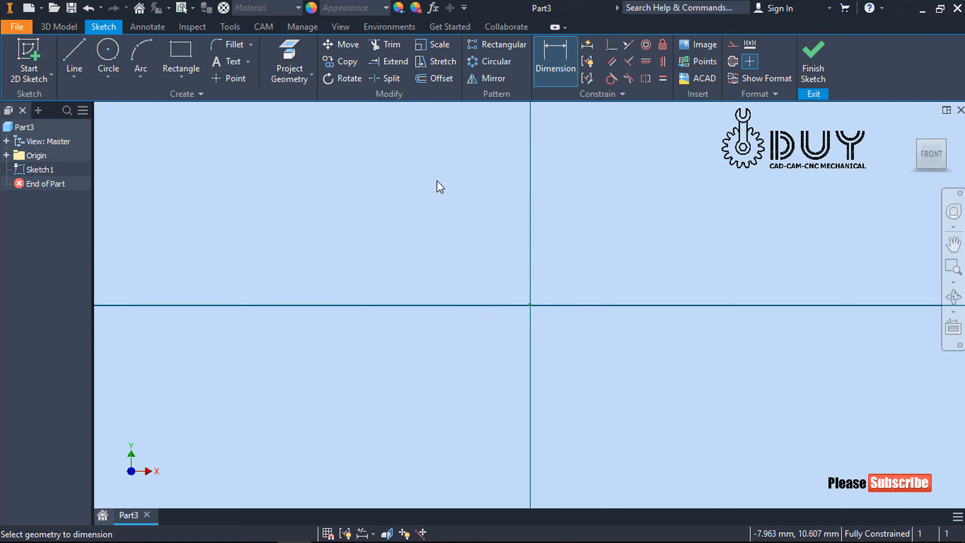
Step: Sketch a circle centred on the origin, set its diameter to 52 mm, and finish the sketch
right_click(440, 178)
left_click(379, 158)
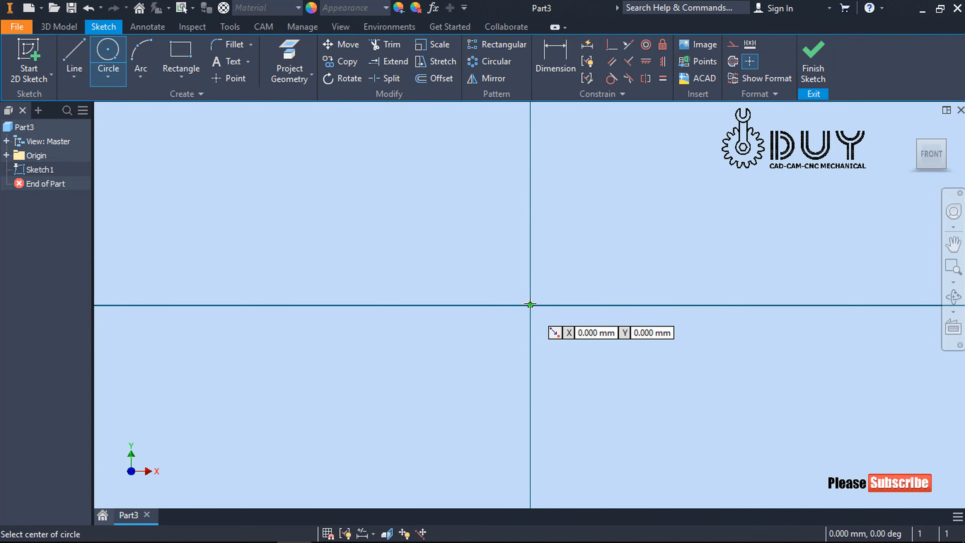
left_click(529, 305)
left_click(606, 232)
right_click(686, 158)
left_click(630, 182)
left_click(656, 175)
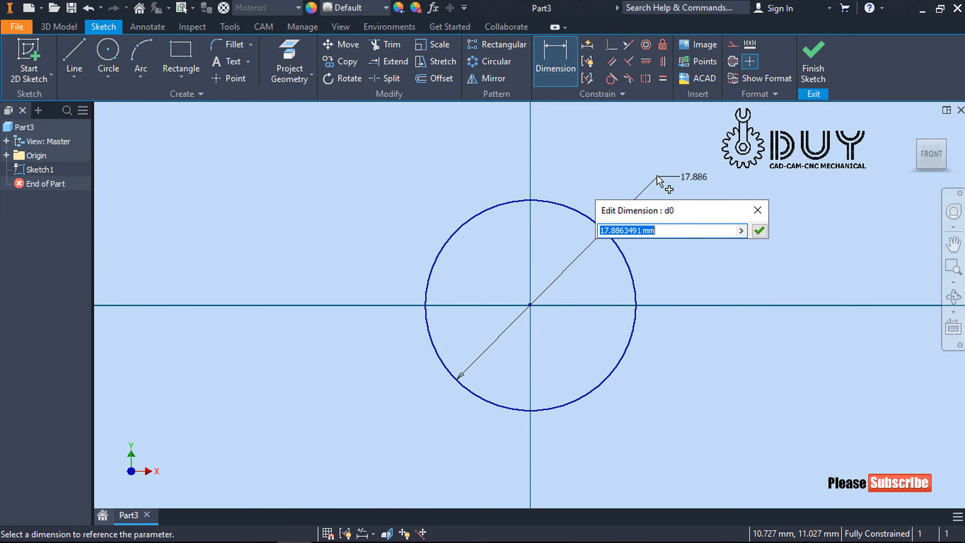
type("52")
key("Return")
scroll(650, 177, "down", 3)
scroll(650, 176, "down", 3)
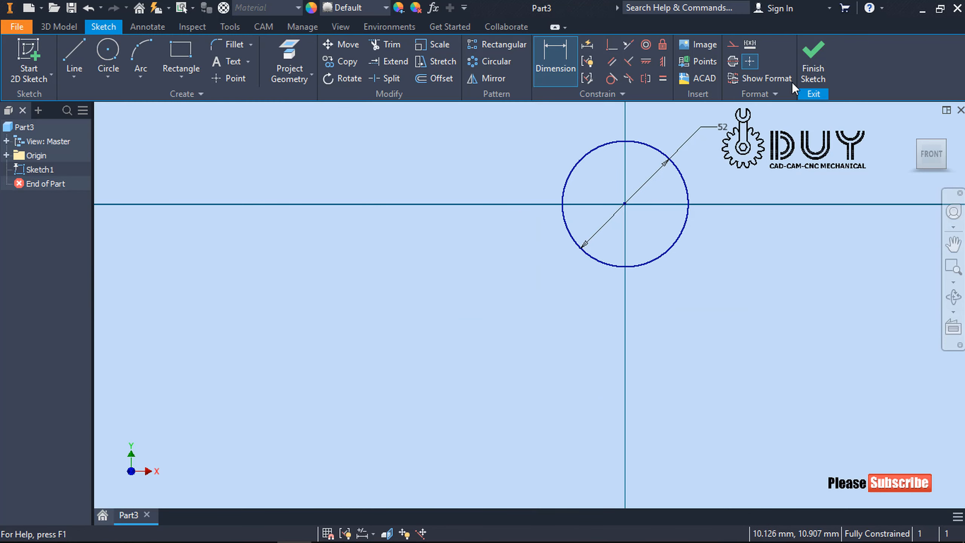
left_click(811, 71)
Step: Extrude the 52 mm circle into a solid disc with the direction flipped behind the sketch plane
right_click(322, 266)
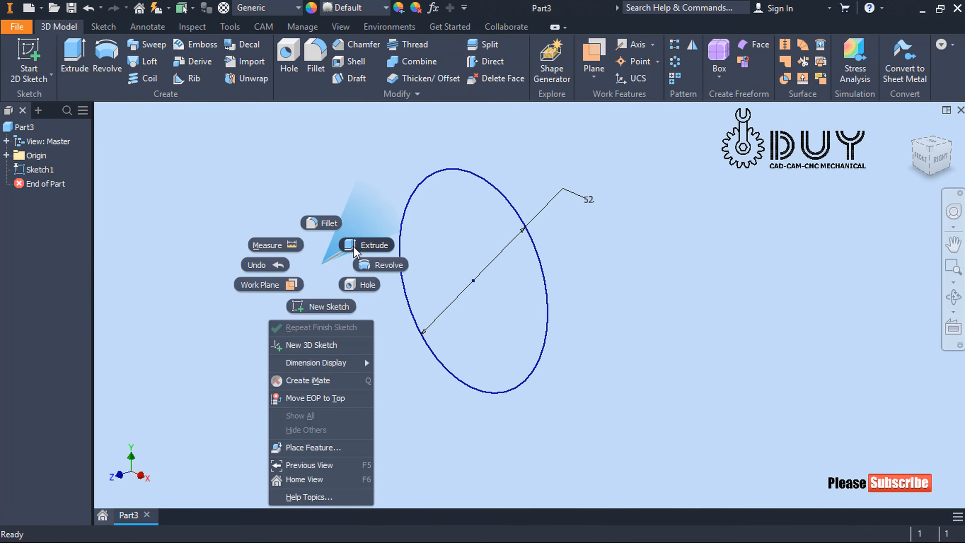
left_click(352, 246)
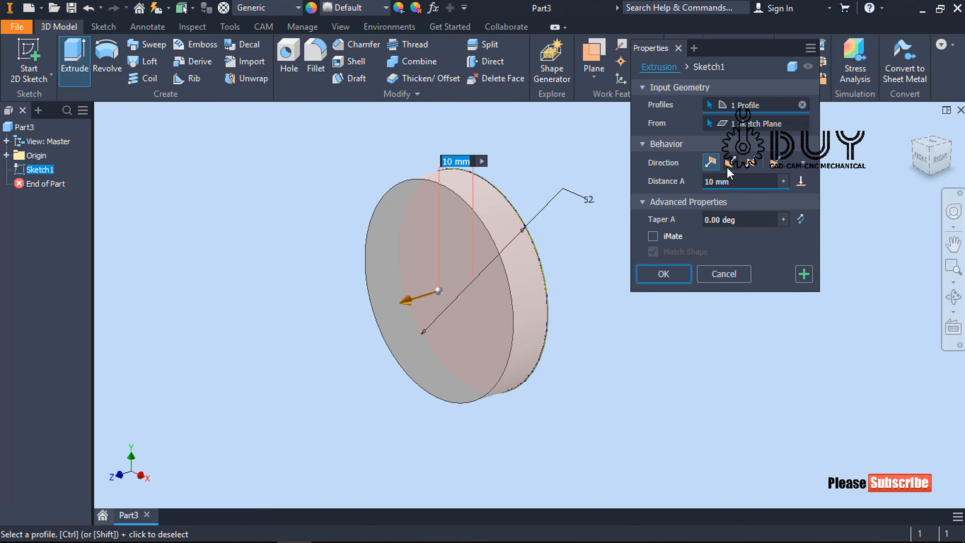
left_click(728, 167)
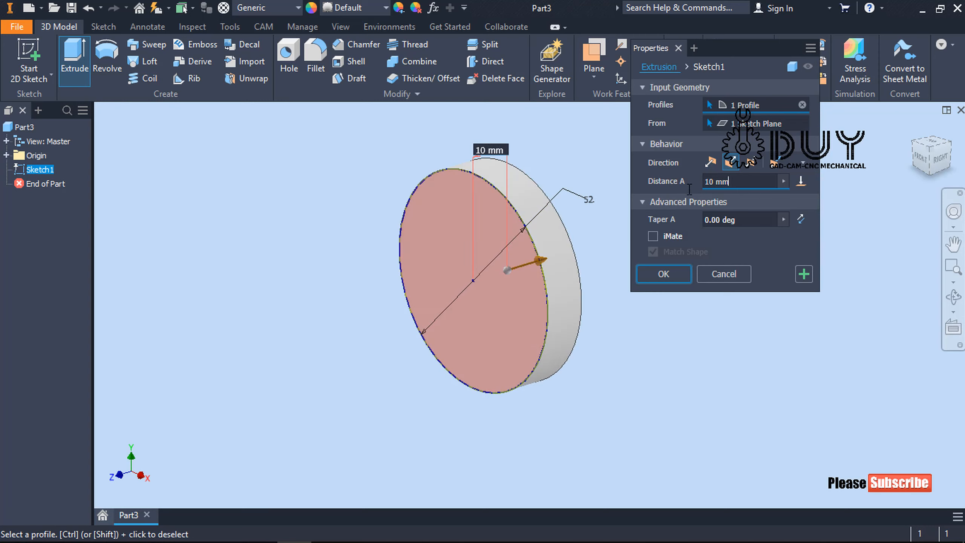
key("Return")
right_click(535, 206)
left_click(637, 230)
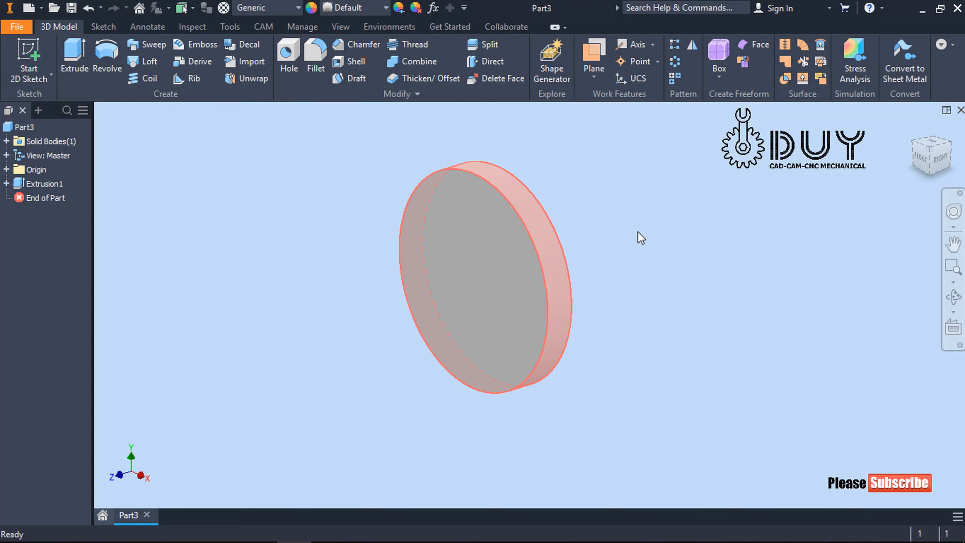
left_click(655, 209)
Step: Start a new 2D sketch on the back face of the disc
middle_click_drag(642, 213, 637, 169, "shift")
right_click(637, 169)
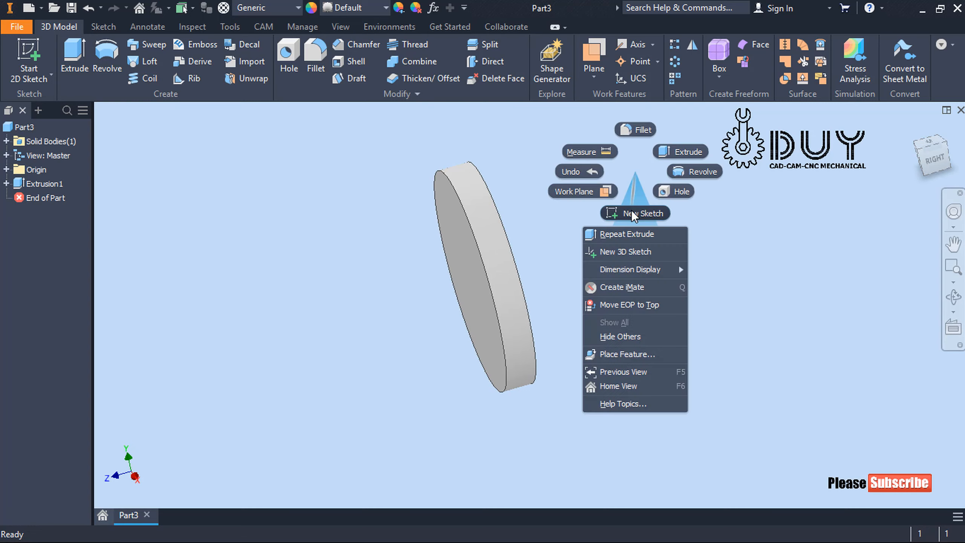
left_click(632, 210)
middle_click_drag(632, 210, 502, 261, "shift")
left_click(510, 260)
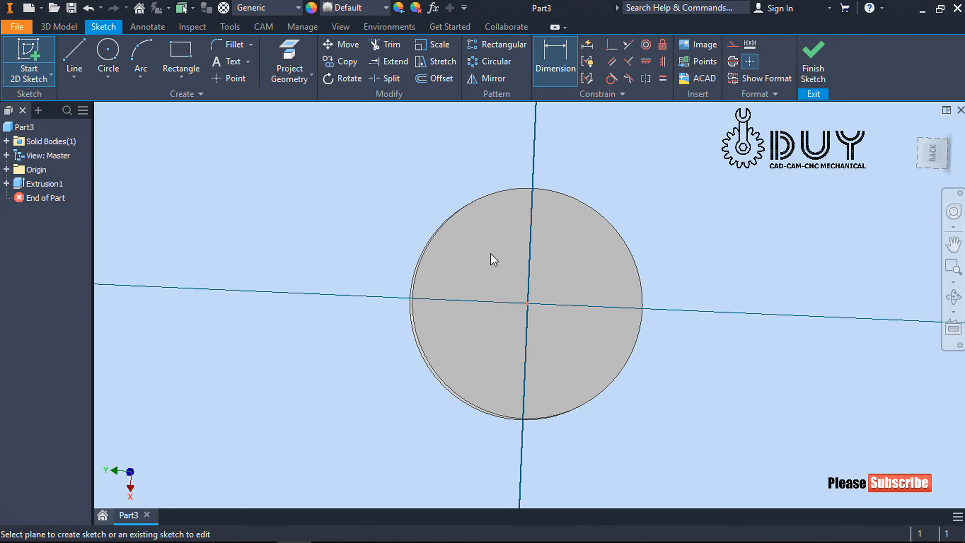
Step: Draw a circle centred on the disc, set its diameter to 58 mm, and finish the sketch
right_click(329, 176)
left_click(256, 155)
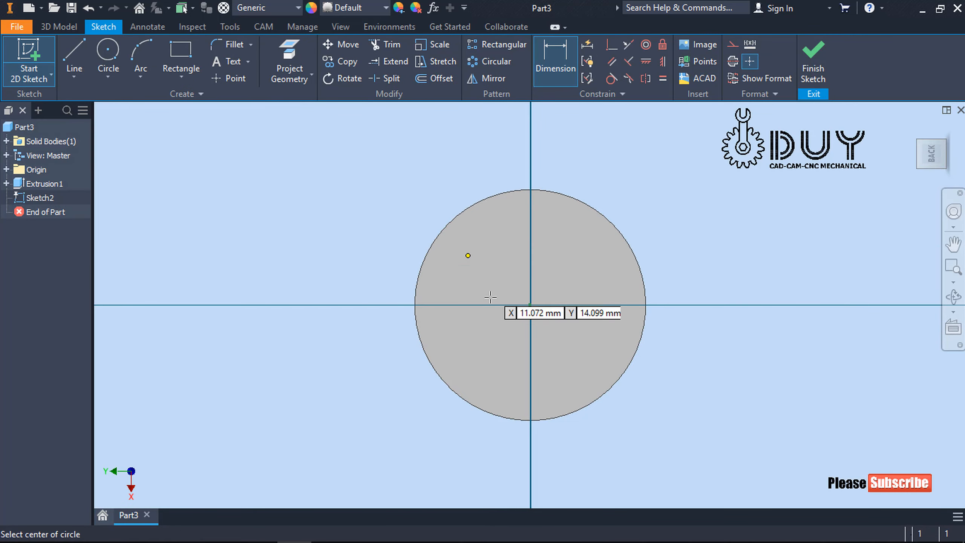
left_click(530, 305)
left_click(635, 198)
right_click(723, 160)
left_click(678, 178)
left_click(661, 225)
left_click(731, 182)
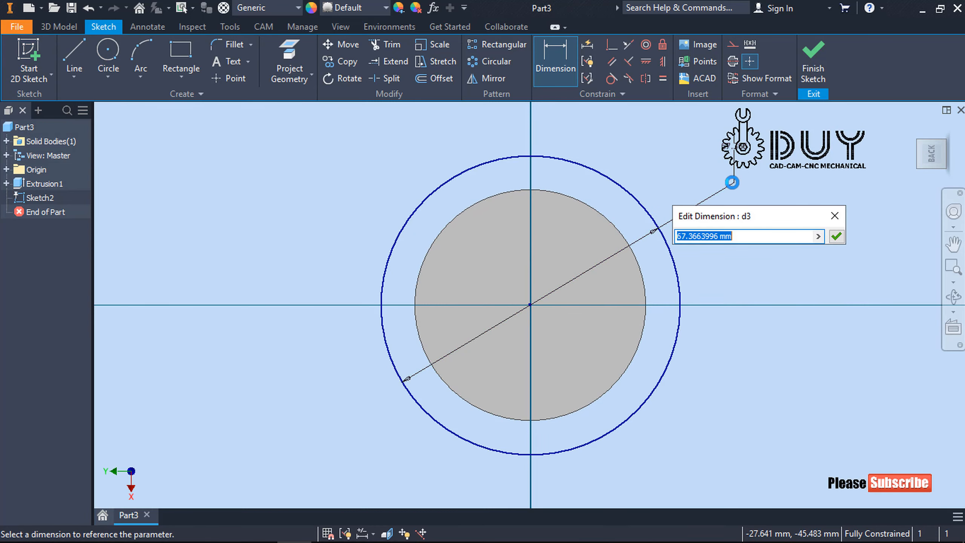
key("Return")
left_click(812, 61)
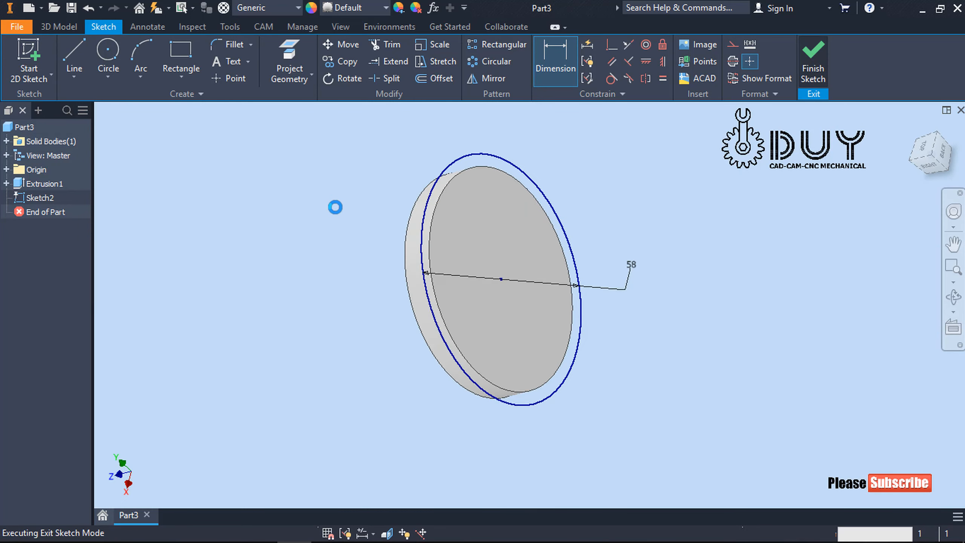
Step: Extrude the 58 mm circle 2 mm away from the disc and join it as a flange
right_click(335, 206)
left_click(383, 187)
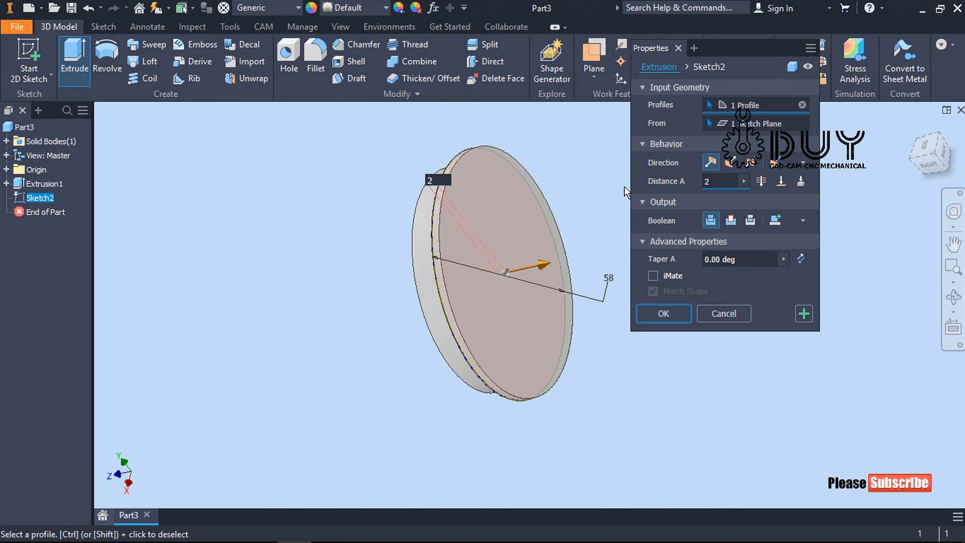
key("Return")
Step: Start a new 2D sketch on the origin's YZ Plane
left_click(913, 128)
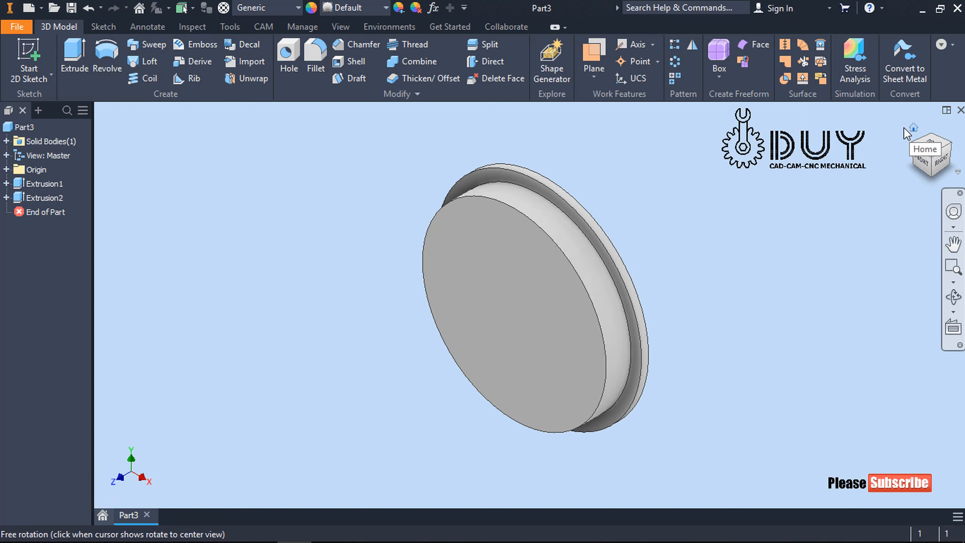
right_click(283, 183)
left_click(287, 229)
left_click(6, 169)
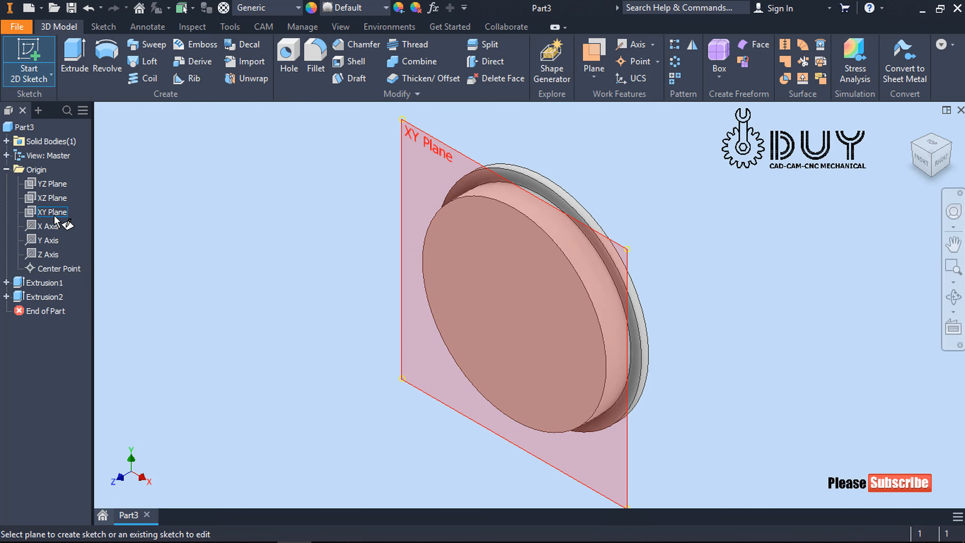
left_click(52, 184)
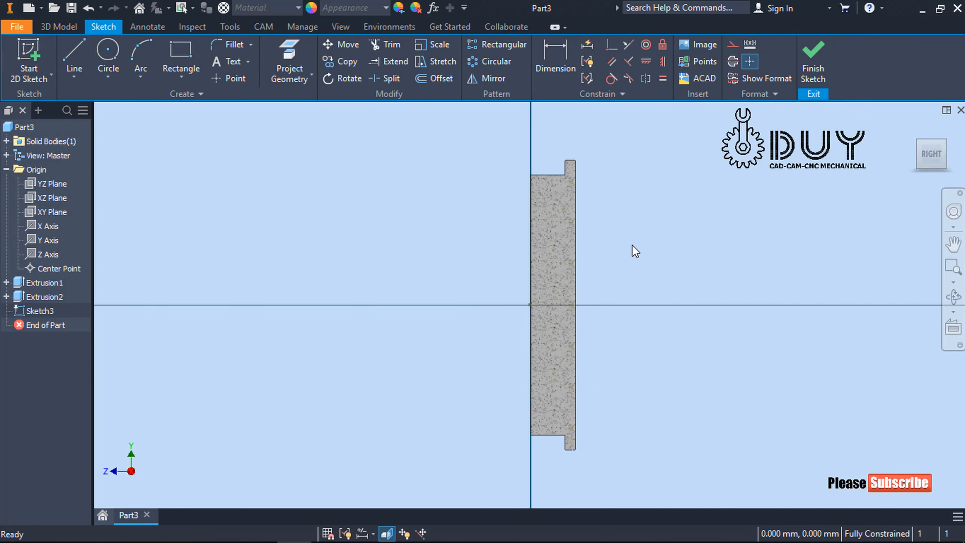
Step: Place a point on the horizontal axis in front of the disc and dimension it 21.65 mm from the flange's outer face
left_click(242, 79)
left_click(383, 305)
right_click(404, 220)
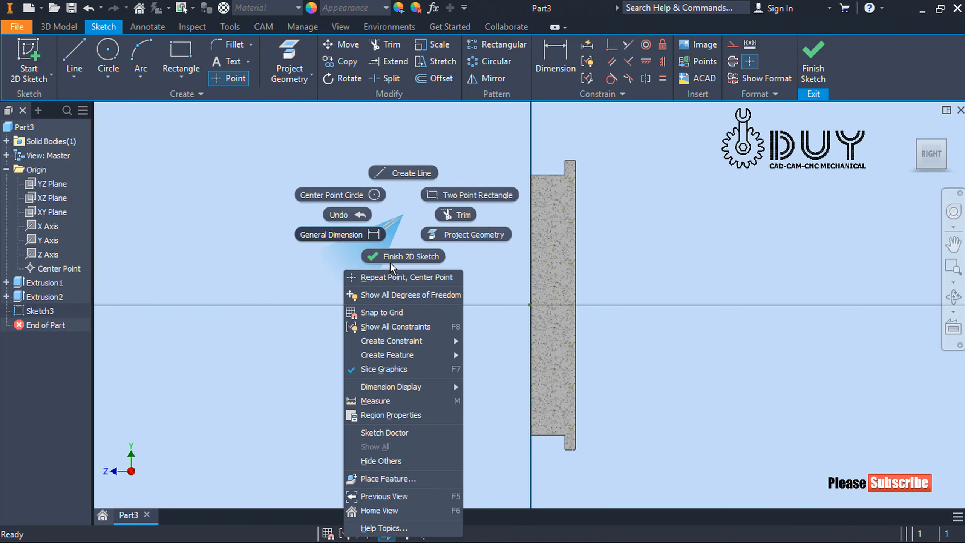
key("d")
left_click(382, 304)
left_click(576, 344)
left_click(473, 475)
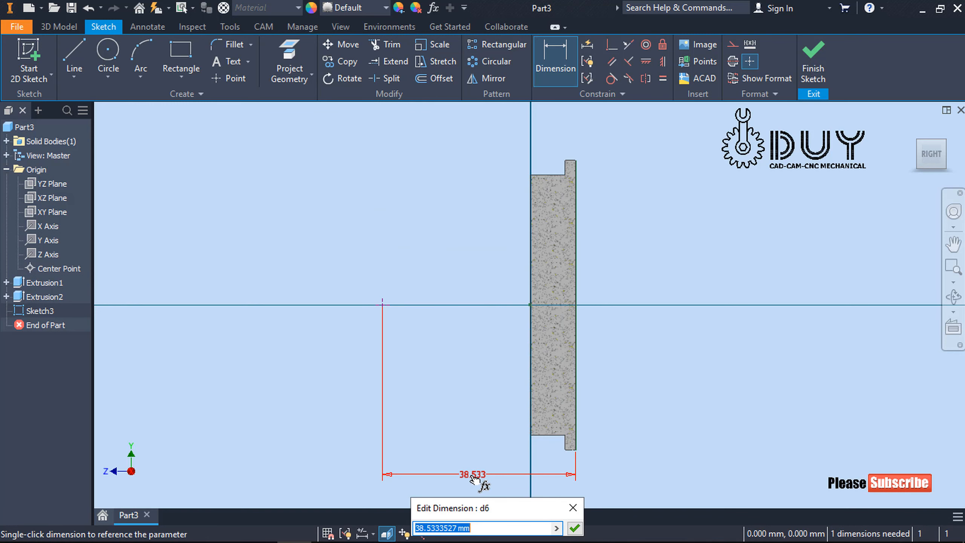
type("21.65")
key("Return")
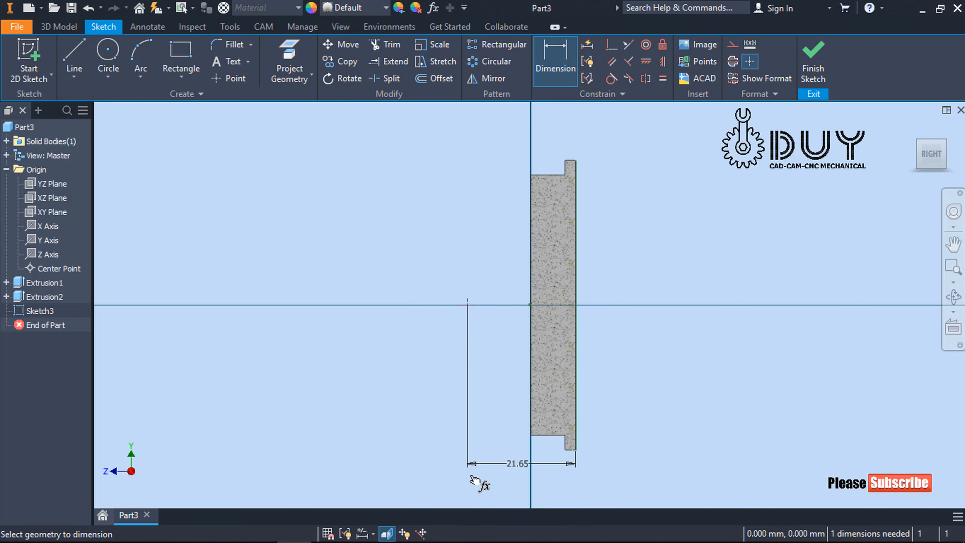
key("Escape")
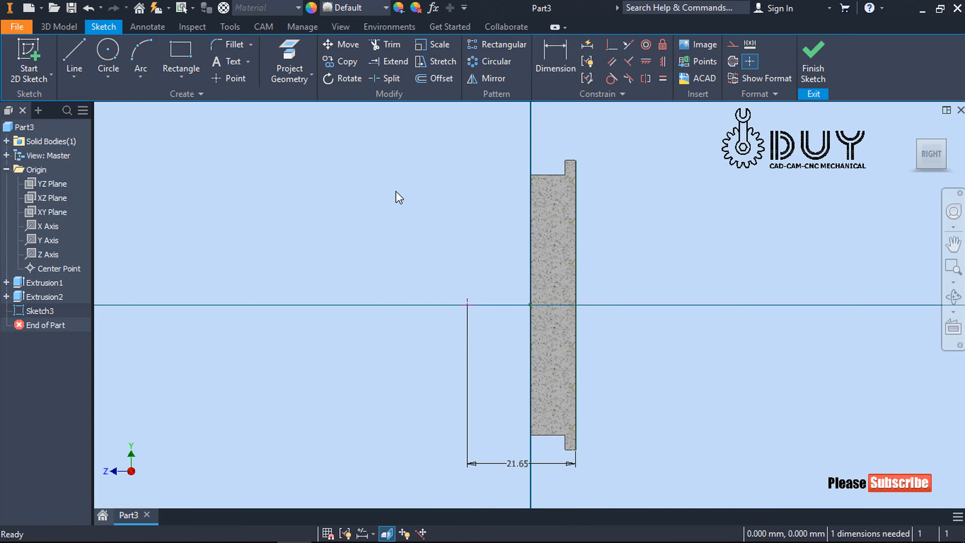
Step: Draw a circle centred on the sketch point and set its diameter to 50 mm
left_click(108, 53)
left_click(467, 304)
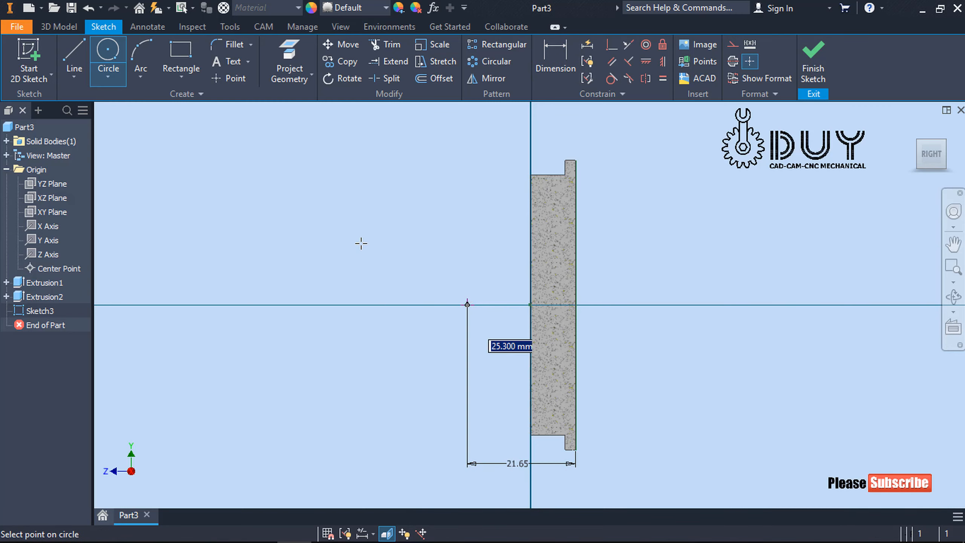
left_click(360, 241)
key("Escape")
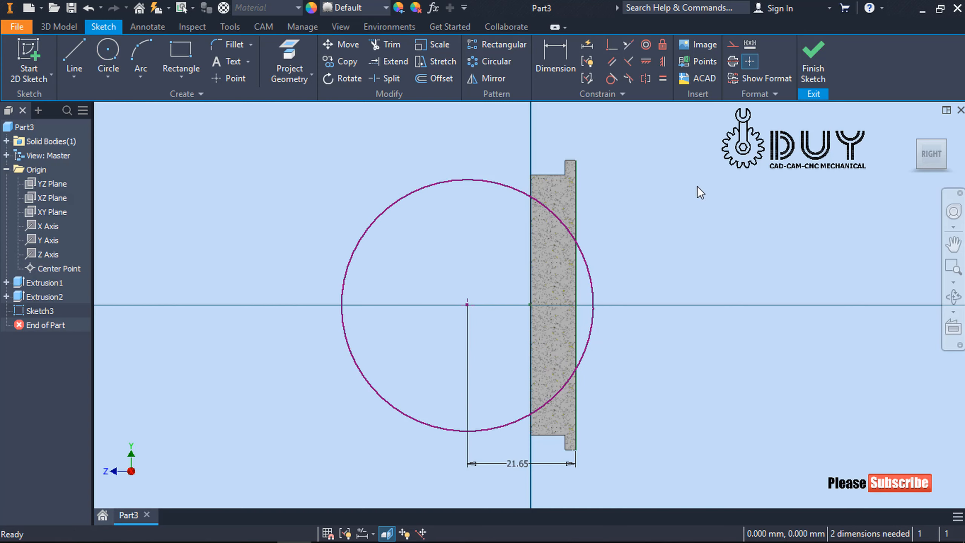
right_click(698, 178)
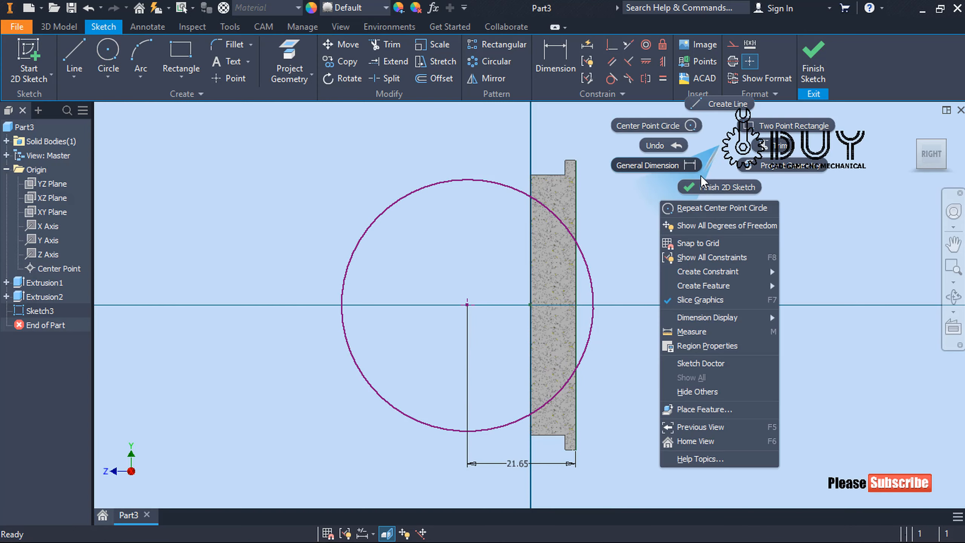
left_click(646, 164)
left_click(482, 180)
left_click(295, 188)
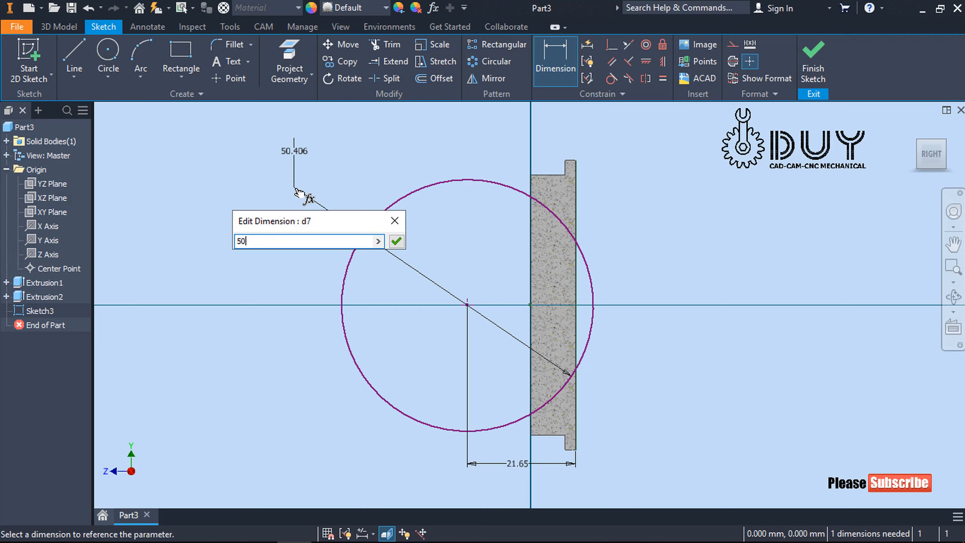
key("Return")
key("Escape")
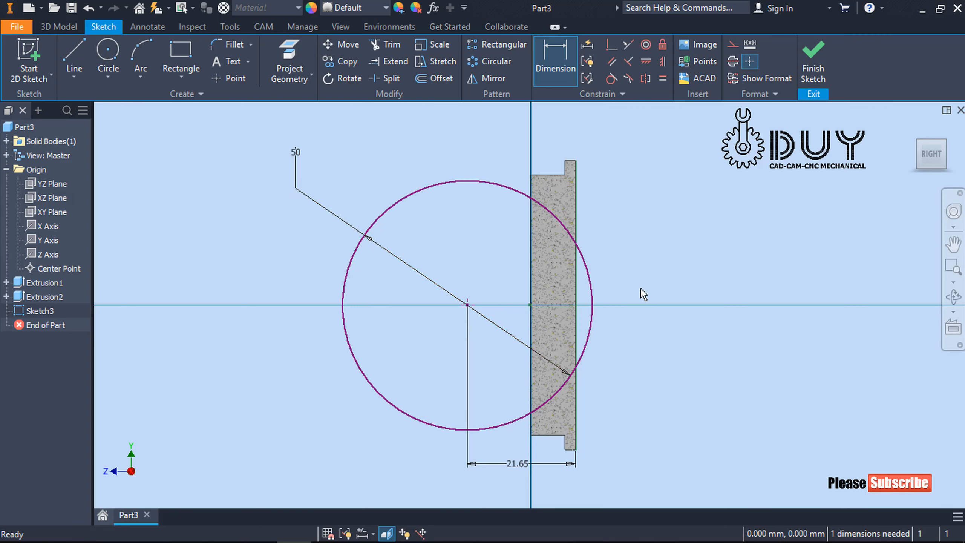
Step: Draw a vertical line across the full diameter of the 50 mm circle through its centre
right_click(743, 213)
left_click(745, 173)
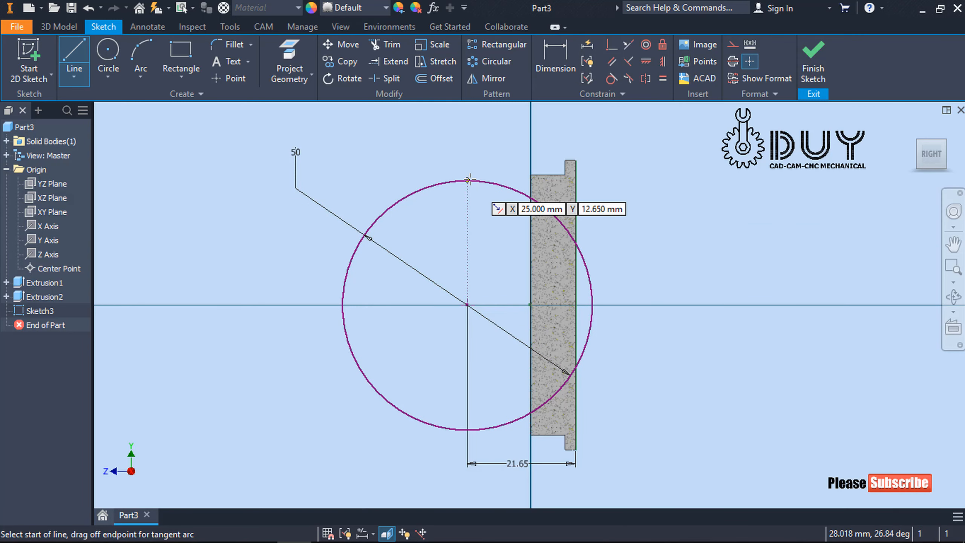
left_click(467, 304)
left_click(467, 432)
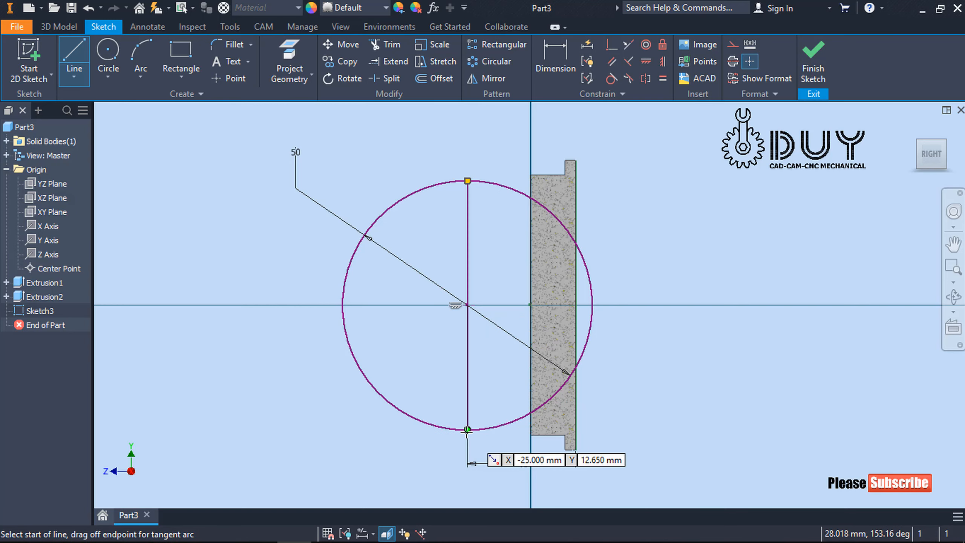
key("Escape")
Step: Trim away the half of the circle that overlaps the disc, leaving a closed semicircle, and finish the sketch
left_click(386, 44)
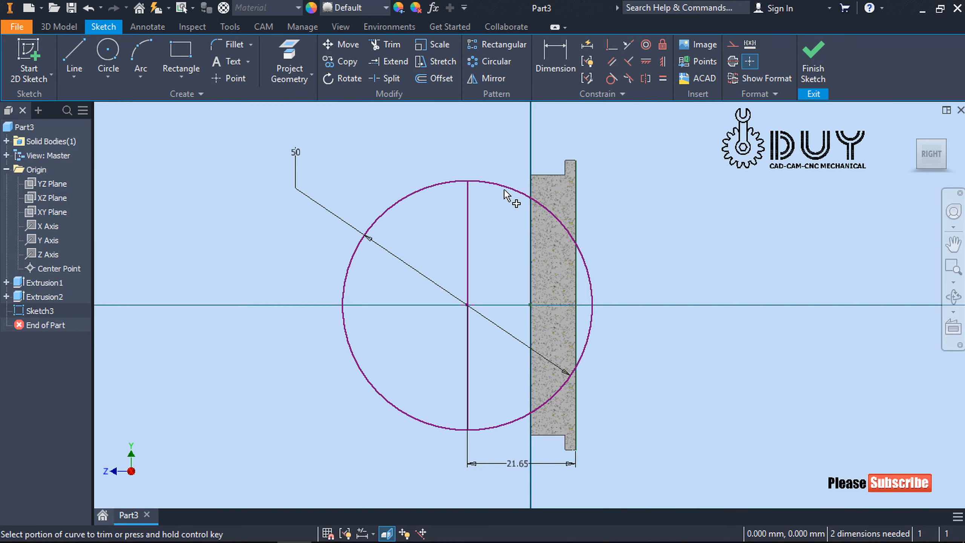
left_click(534, 199)
left_click(591, 274)
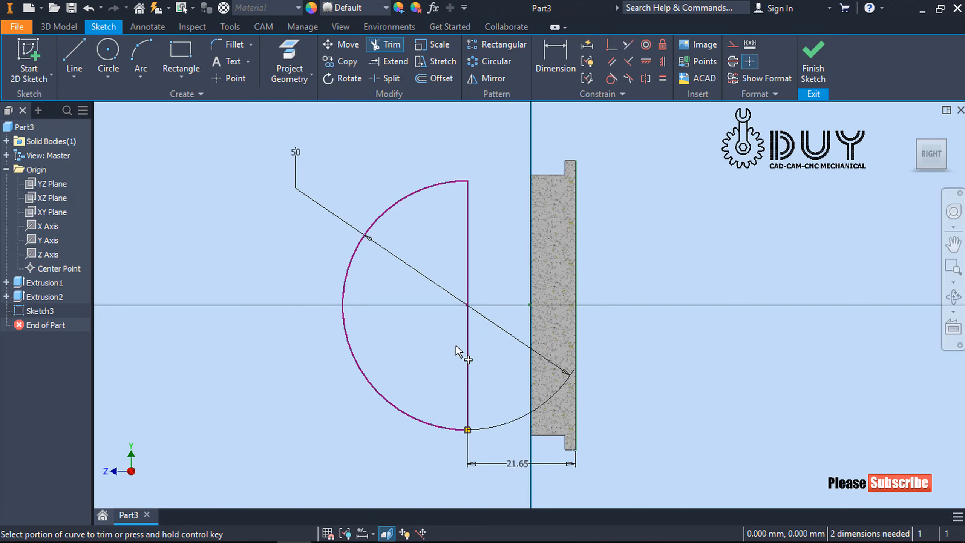
left_click(806, 91)
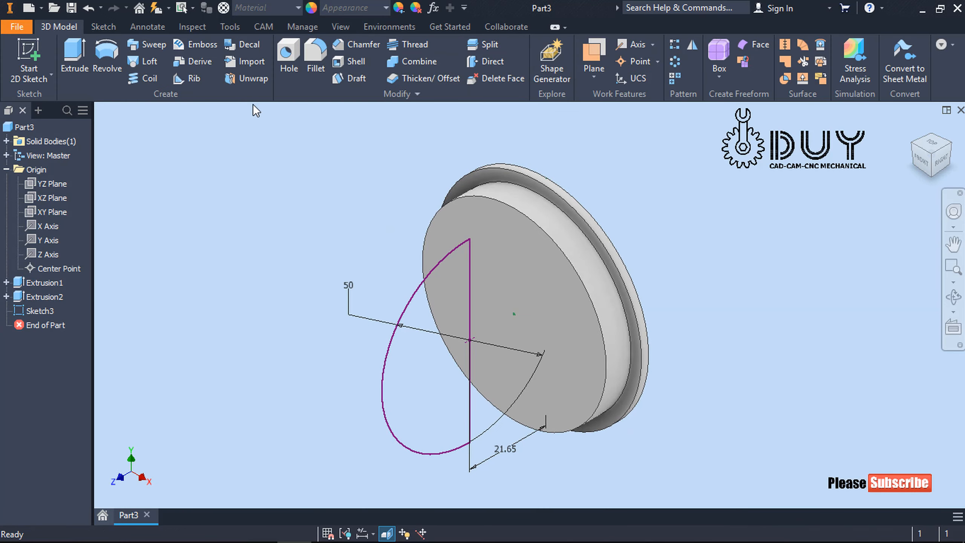
Step: Revolve the semicircle 360 degrees about its vertical line as a Cut to hollow the disc spherically
left_click(101, 59)
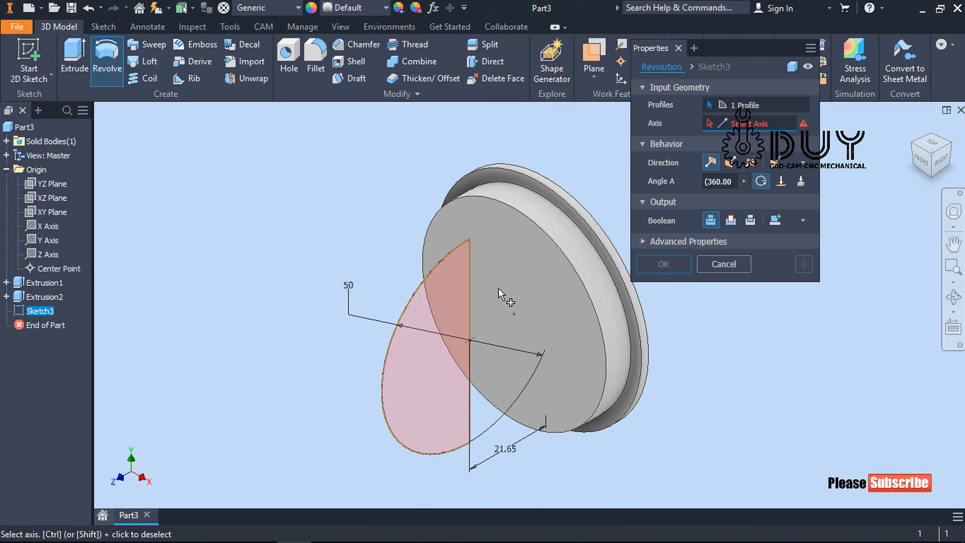
left_click(470, 304)
left_click(732, 222)
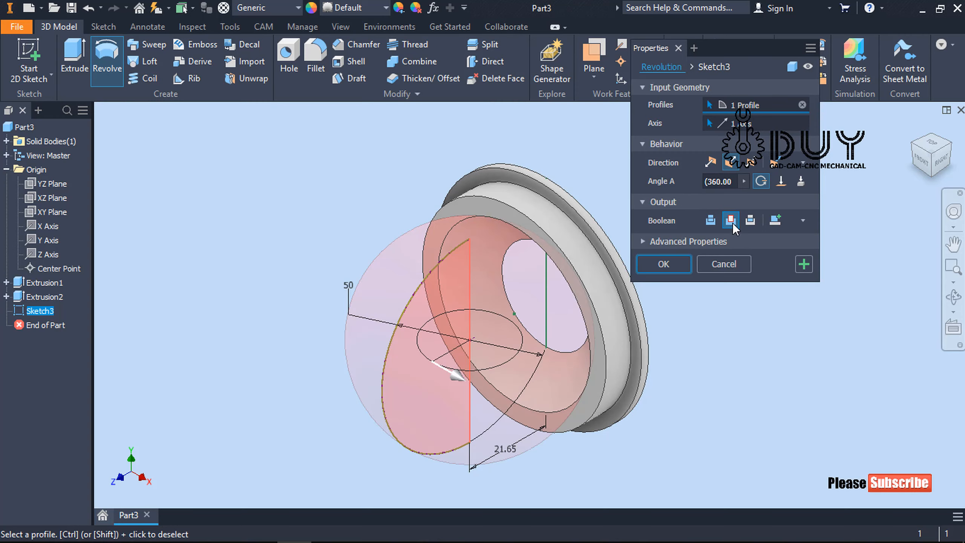
left_click(672, 266)
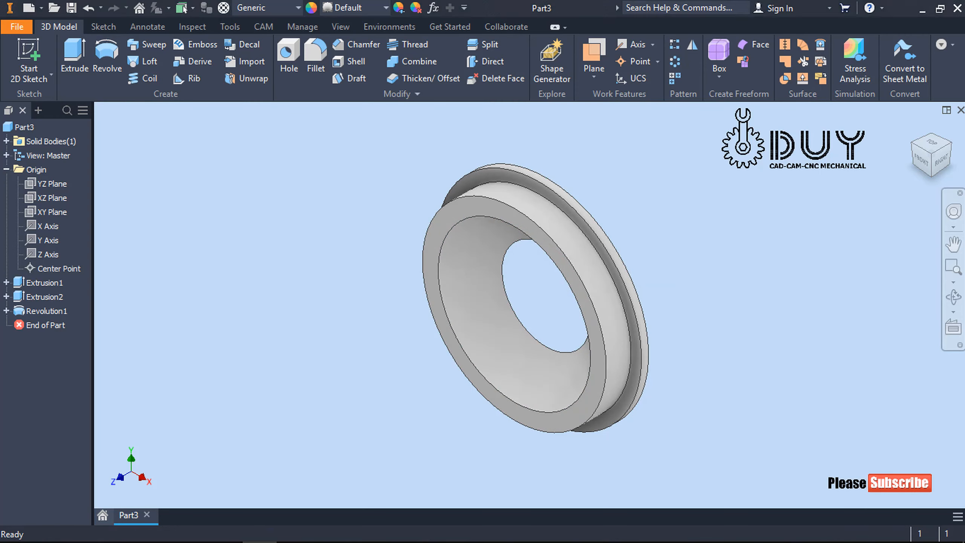
Step: Assign the Rubber material from the Inventor Material Library to the flanged ring
left_click(266, 7)
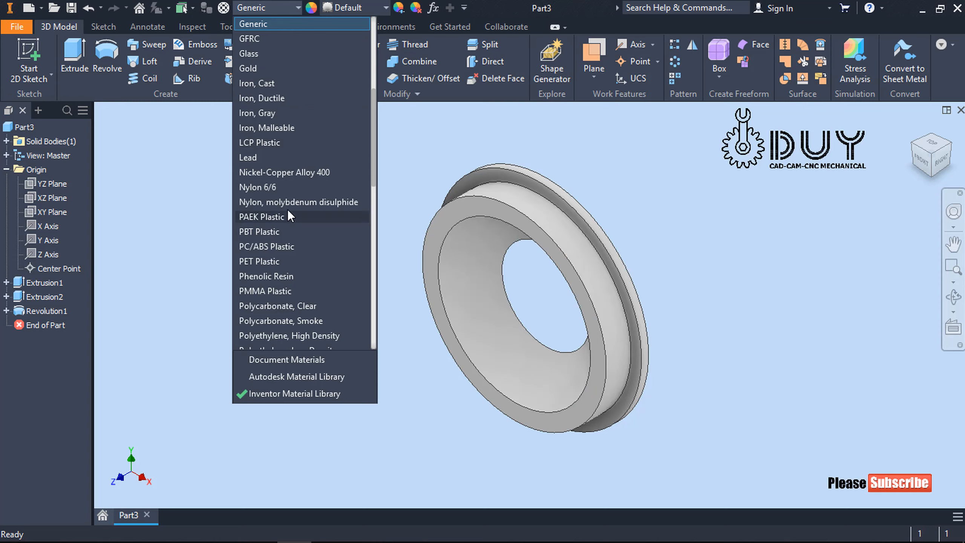
scroll(287, 210, "down", 8)
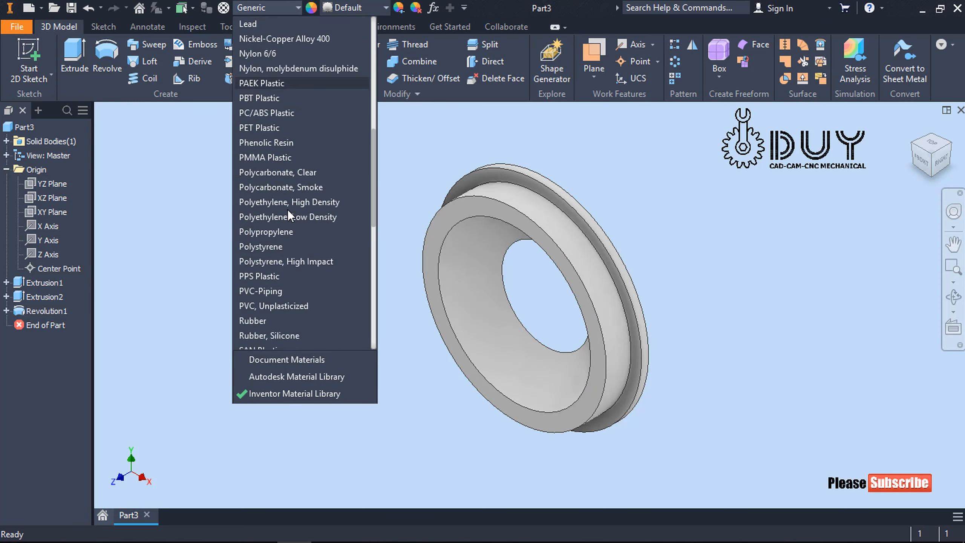
scroll(287, 209, "down", 4)
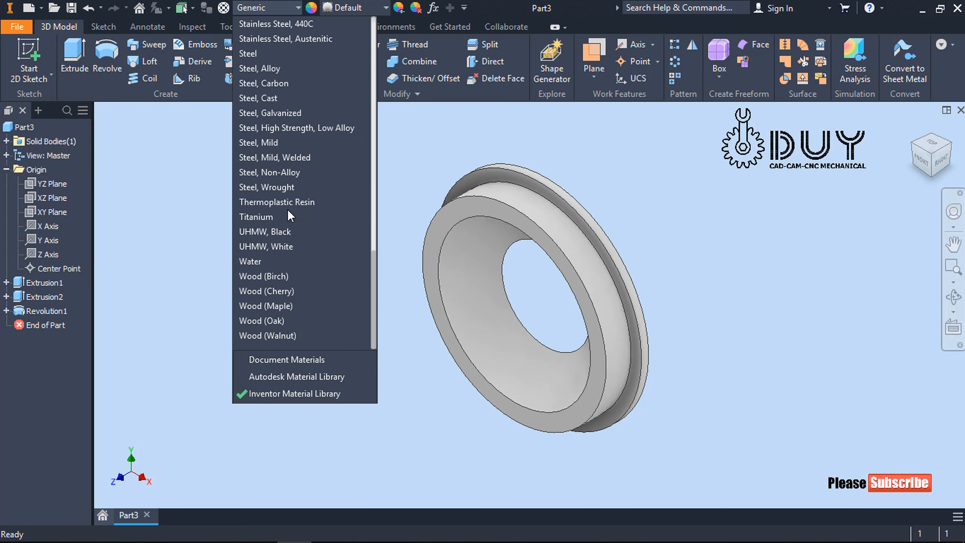
scroll(287, 209, "up", 1)
scroll(288, 209, "up", 5)
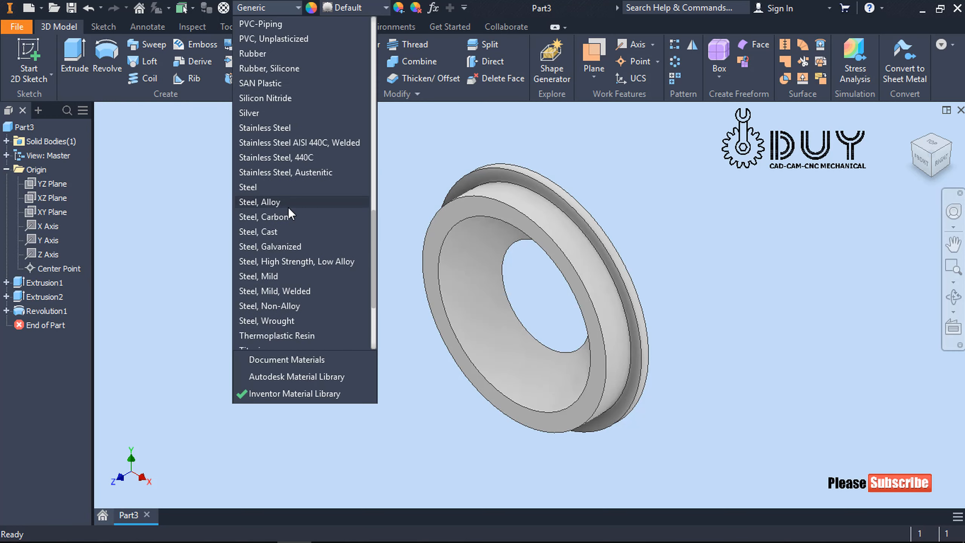
left_click(255, 55)
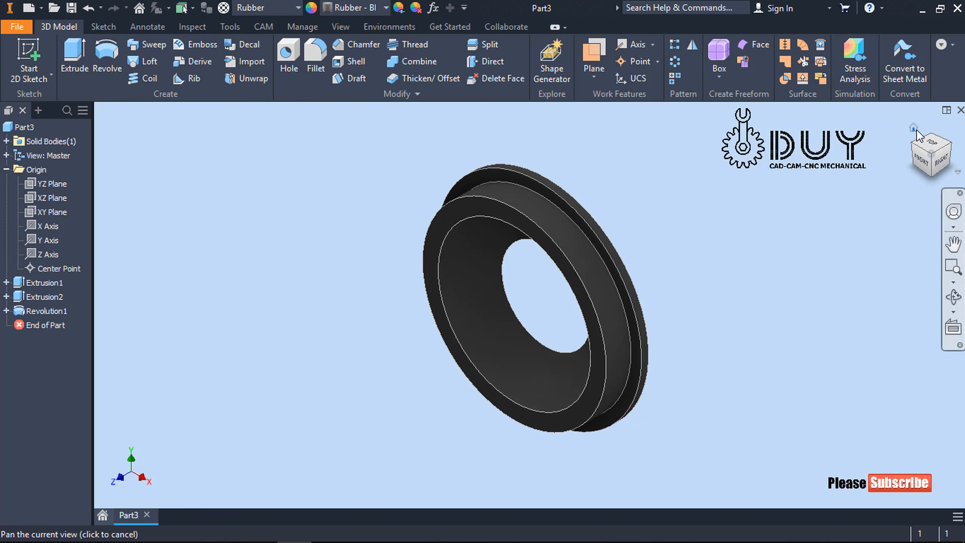
Step: Save the part as Ball Lock and set the current view as the home view
key("ctrl+s")
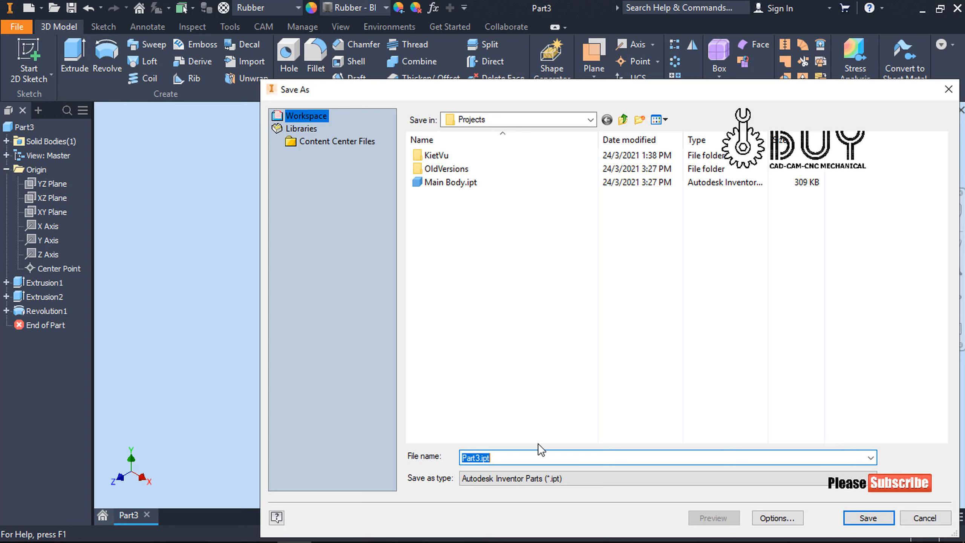
type("Ball Lock")
left_click(866, 518)
right_click(958, 178)
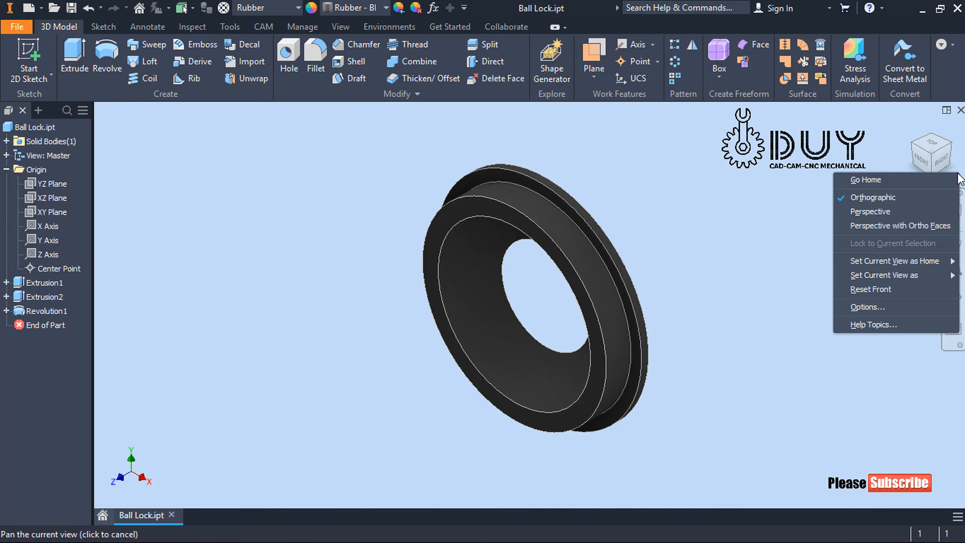
mouse_move(908, 259)
left_click(796, 273)
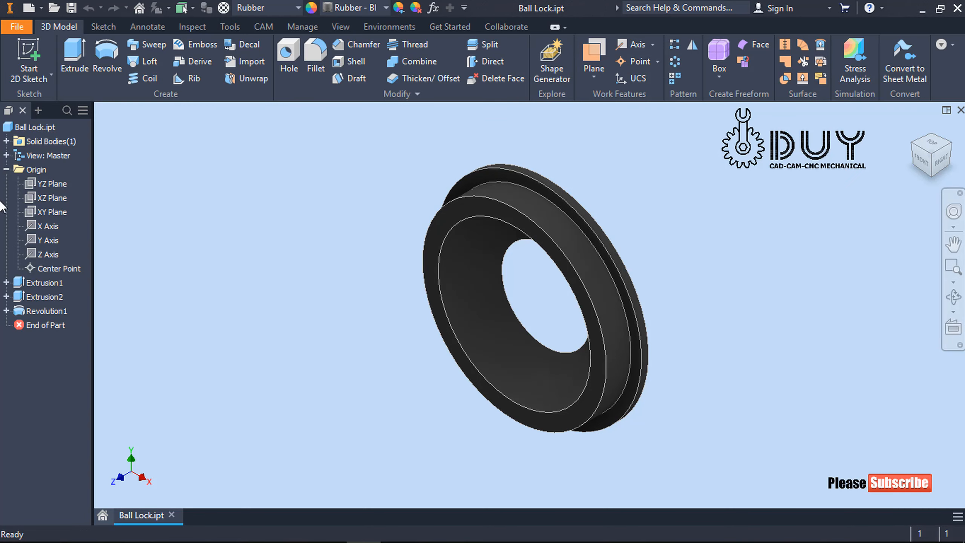
Step: Create a new part from the metric Standard (mm).ipt template and start a sketch on the XY plane
left_click(28, 8)
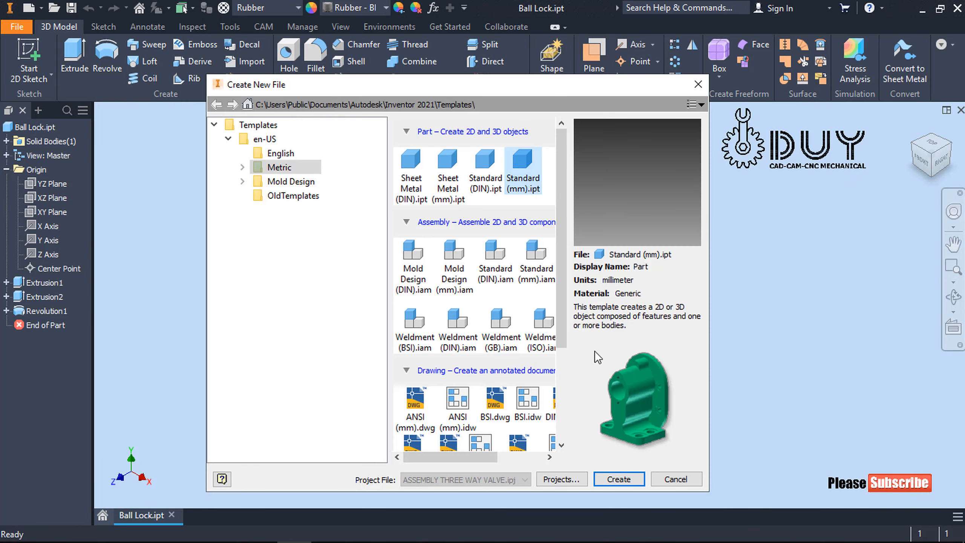
left_click(633, 478)
right_click(399, 268)
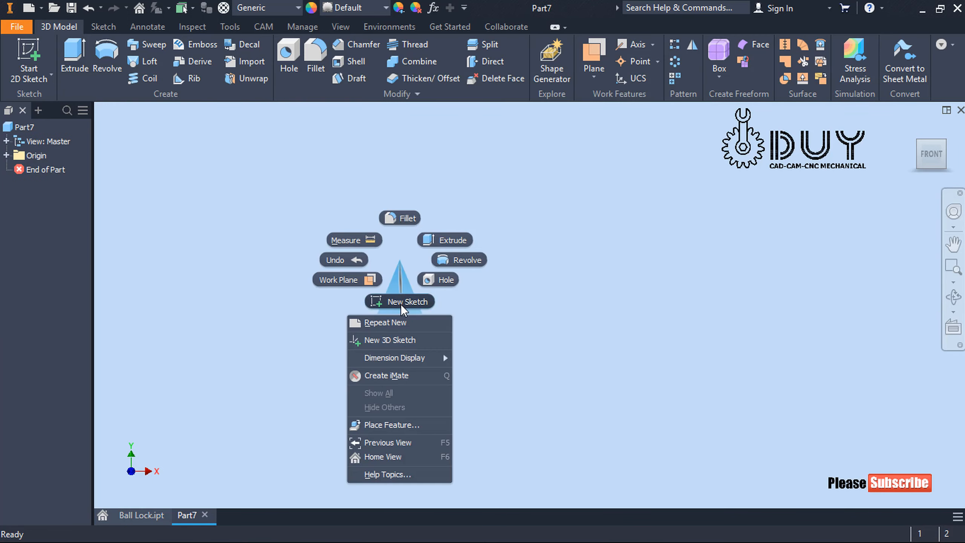
left_click(402, 303)
left_click(498, 182)
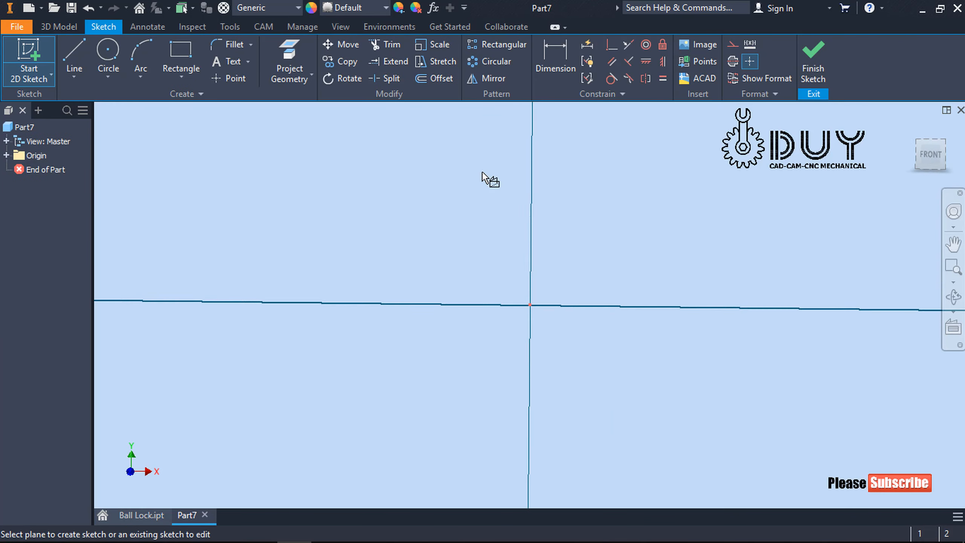
Step: Project the X and Y axes into the sketch and convert both projected lines to construction lines
right_click(448, 172)
left_click(490, 192)
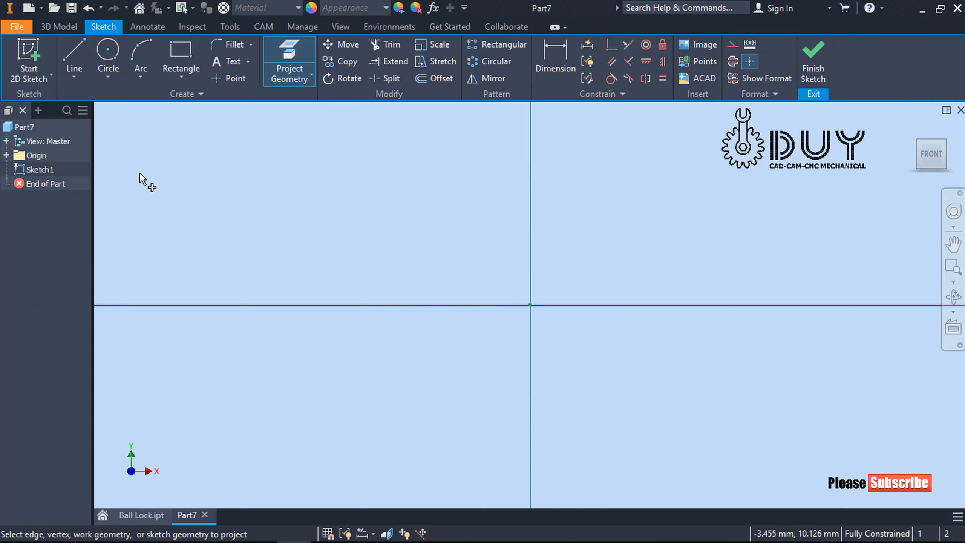
left_click(6, 155)
left_click(48, 212)
left_click(48, 226)
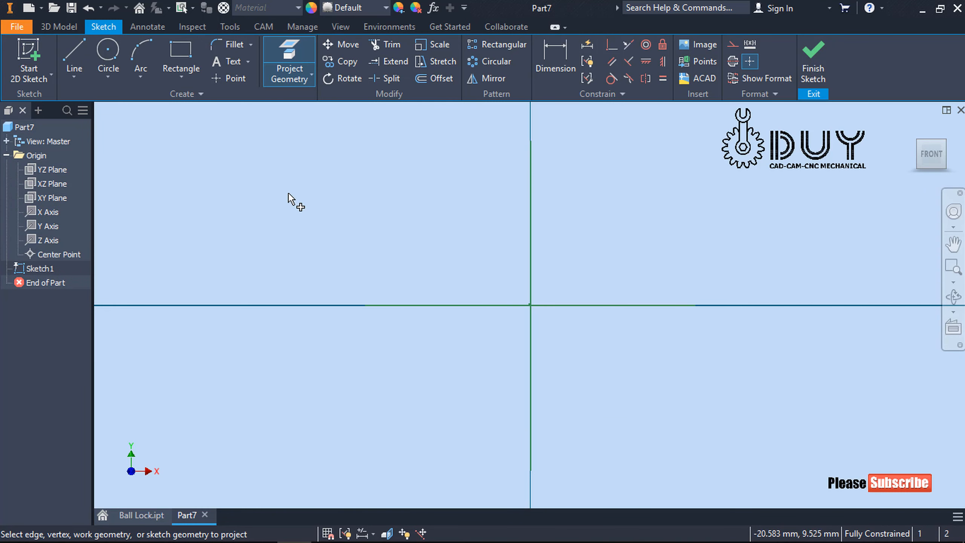
key("Escape")
left_click(535, 237, "ctrl")
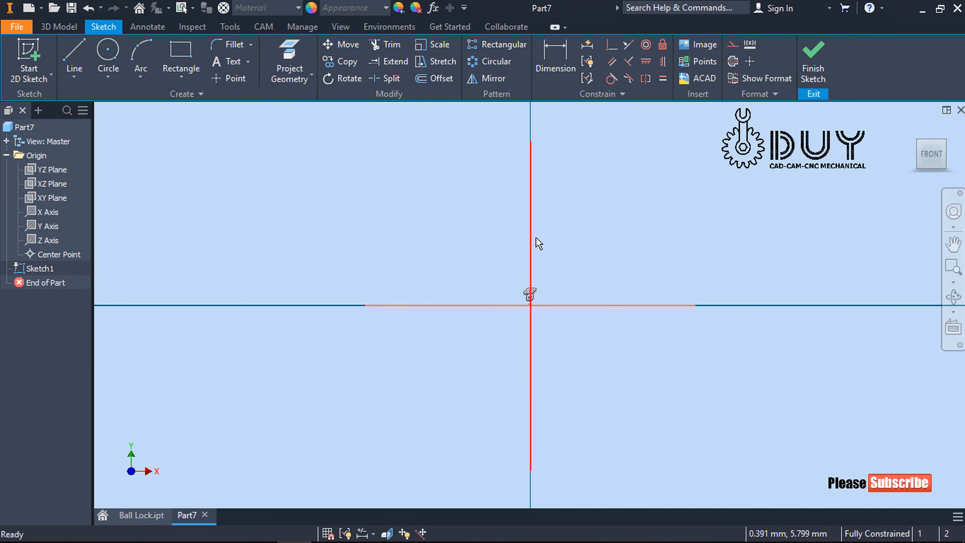
left_click(732, 44)
Step: Draw a circle centred on the origin and set its diameter to 50 mm
right_click(672, 147)
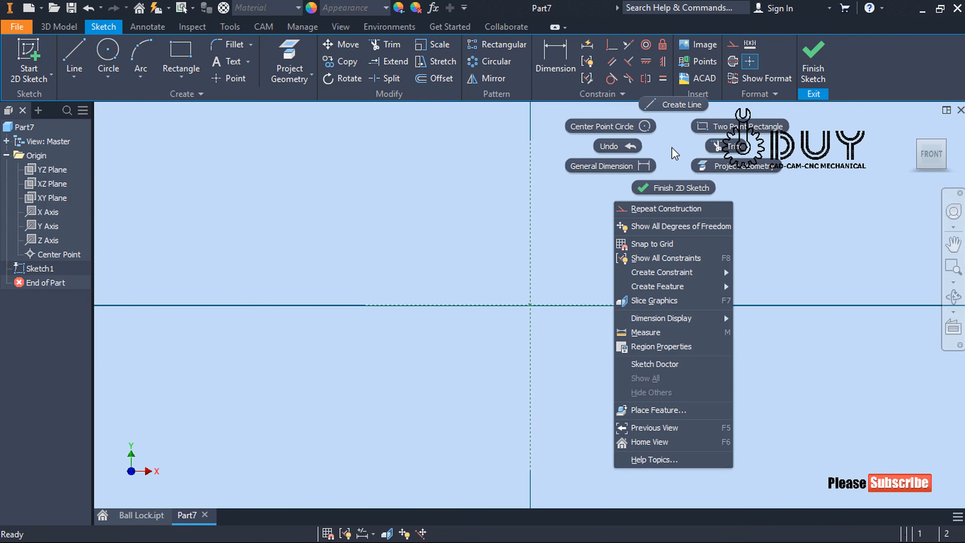
left_click(644, 126)
left_click(530, 305)
left_click(594, 231)
right_click(719, 166)
left_click(687, 185)
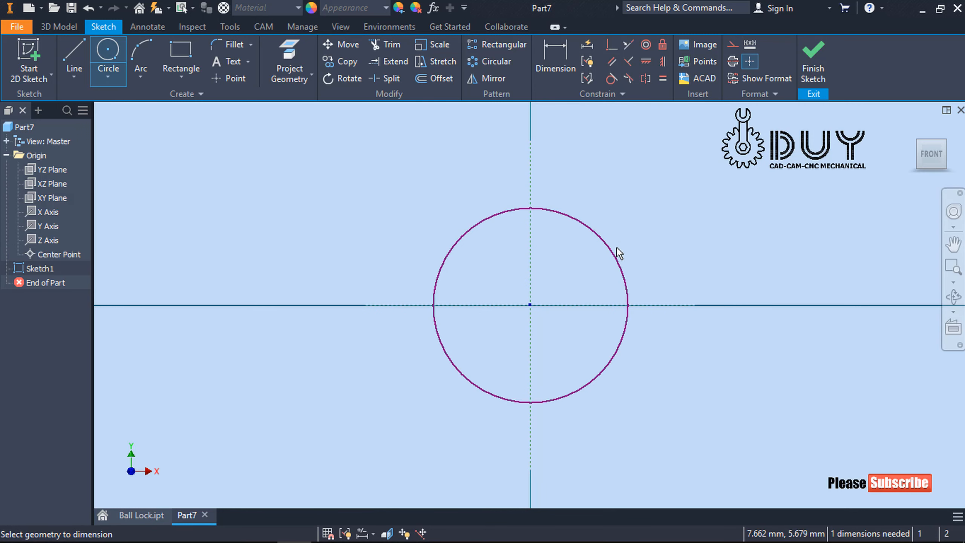
left_click(614, 248)
left_click(668, 218)
type("50")
key("Return")
scroll(659, 219, "down", 5)
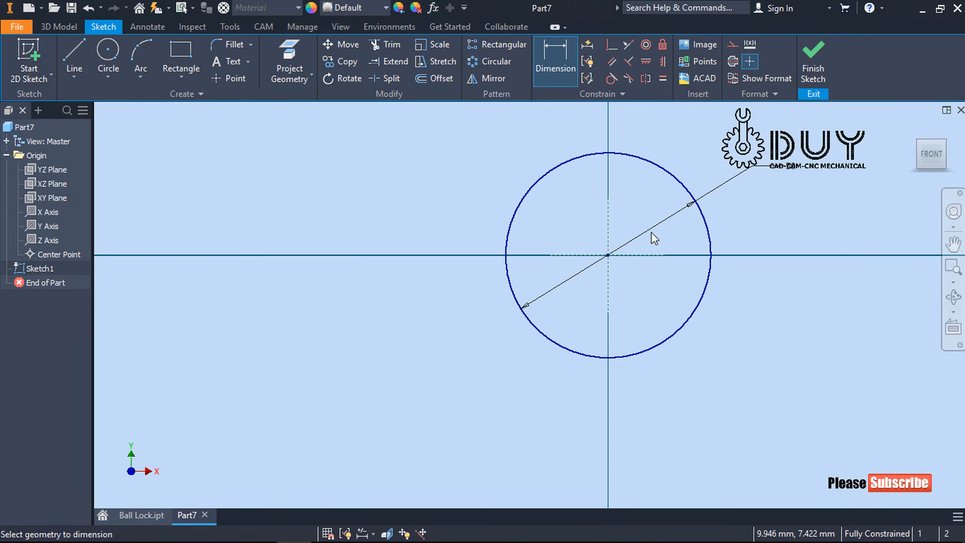
Step: Draw a horizontal line below the centre from the vertical axis to the circle's left side
right_click(379, 271)
left_click(392, 238)
left_click(608, 298)
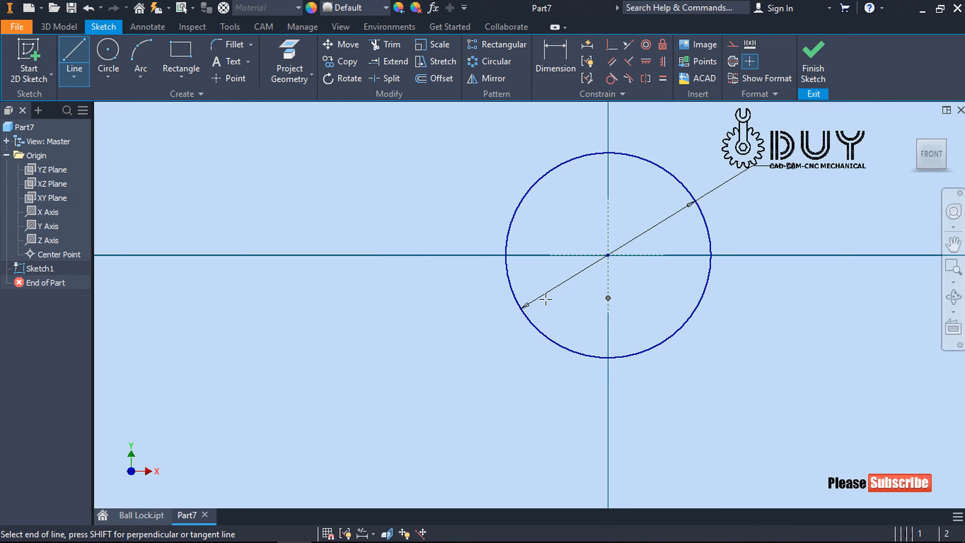
left_click(515, 298)
key("Escape")
Step: Dimension the horizontal line from its outer endpoint to the vertical axis as 25/2 mm
right_click(437, 364)
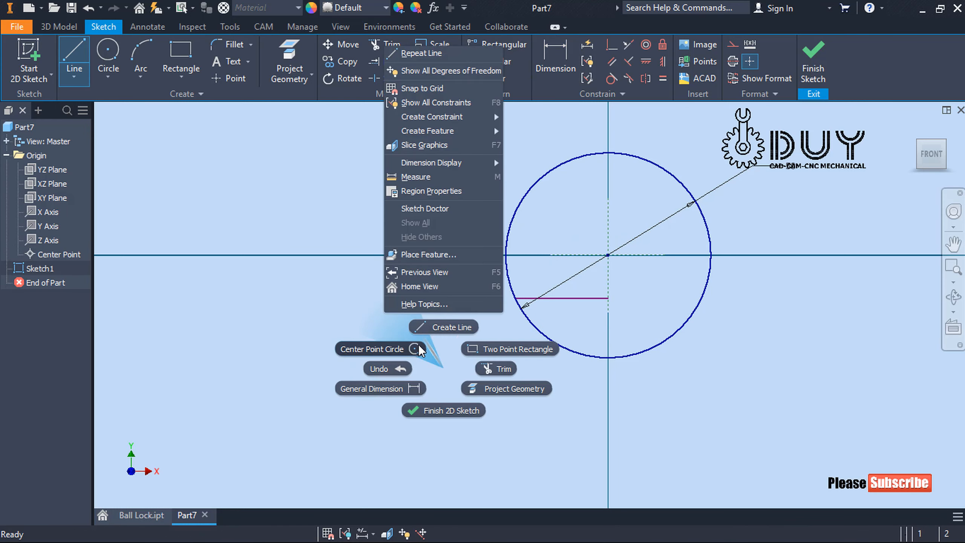
left_click(416, 384)
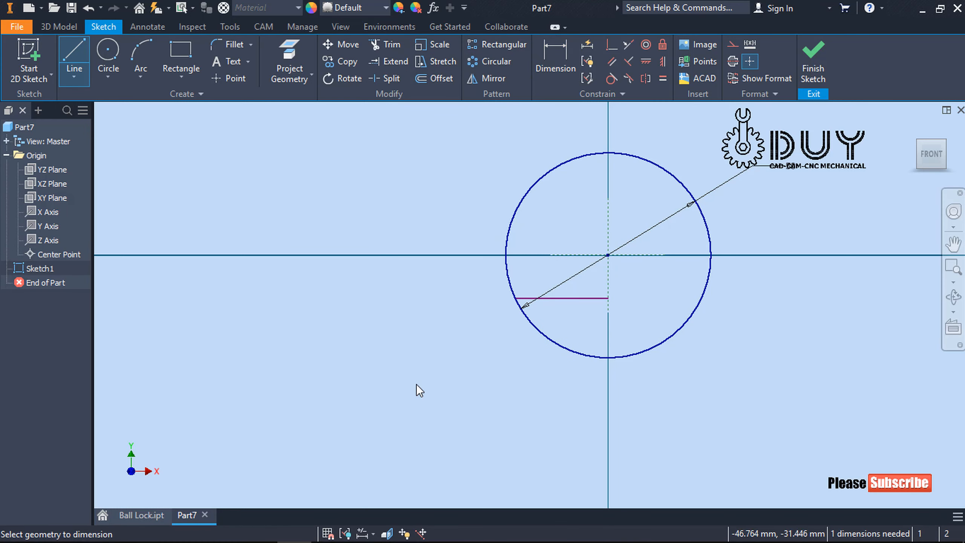
left_click(516, 298)
left_click(608, 286)
left_click(573, 417)
type("25")
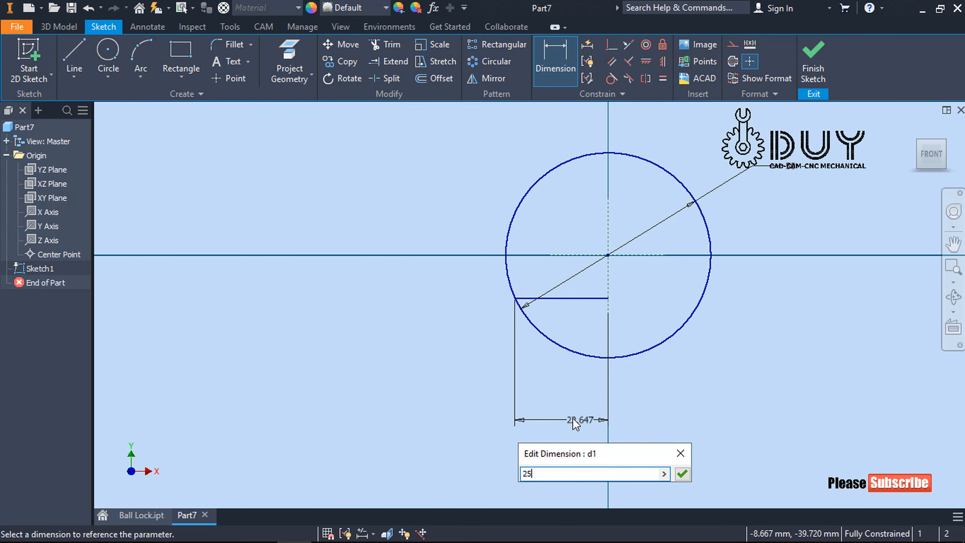
type("/2")
key("Return")
scroll(630, 260, "up", 3)
scroll(626, 343, "down", 3)
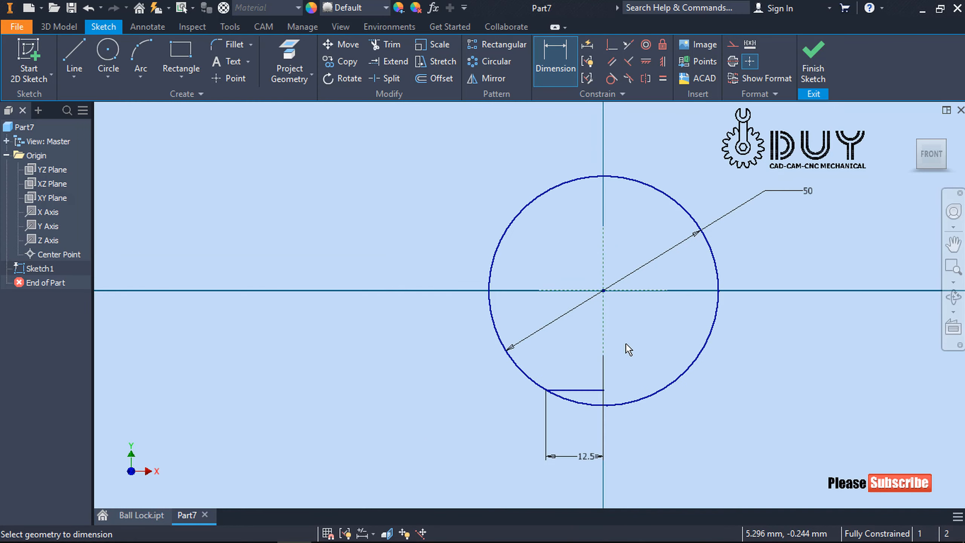
Step: Draw a vertical line from the circle's top point down to the inner end of the horizontal line
right_click(733, 213)
left_click(662, 203)
left_click(603, 176)
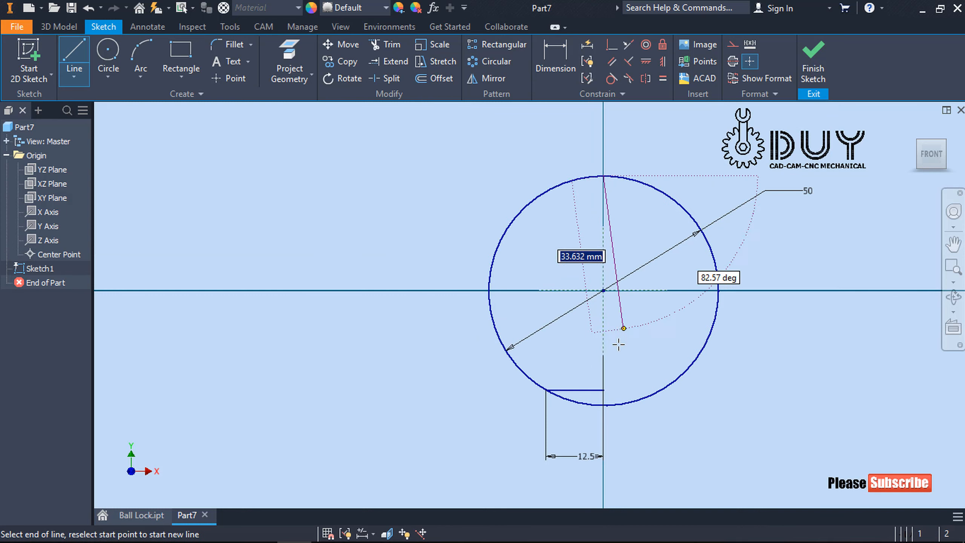
left_click(603, 390)
key("Escape")
Step: Trim away the circle's right half and the arc below the horizontal line, and finish the sketch
key("x")
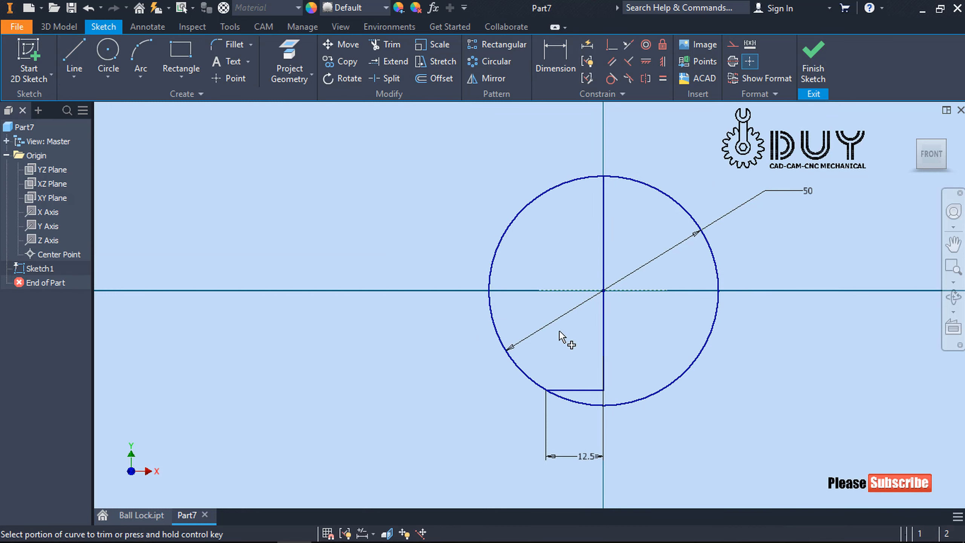
left_click(714, 259)
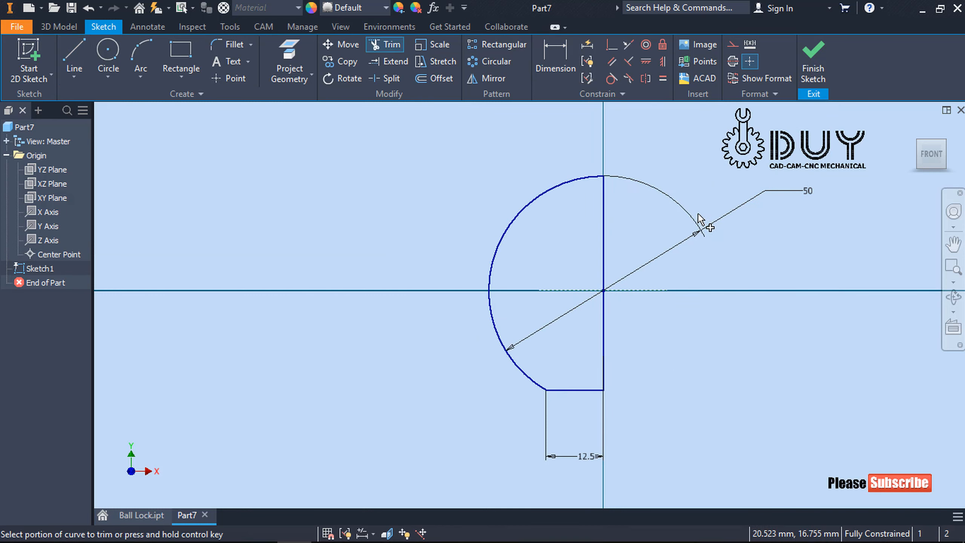
left_click(812, 75)
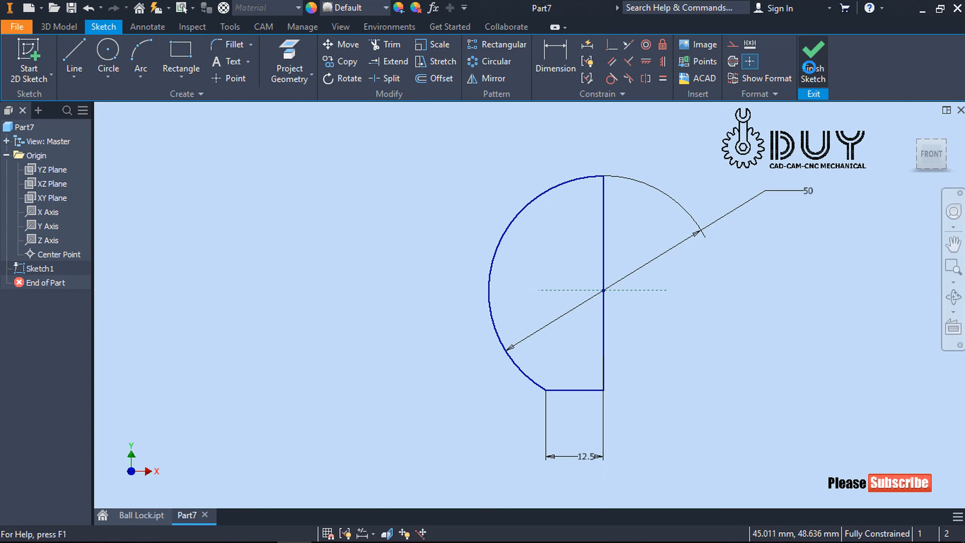
Step: Revolve the closed profile 360 degrees about its vertical line to form a ball with a flat bottom
right_click(325, 263)
left_click(363, 272)
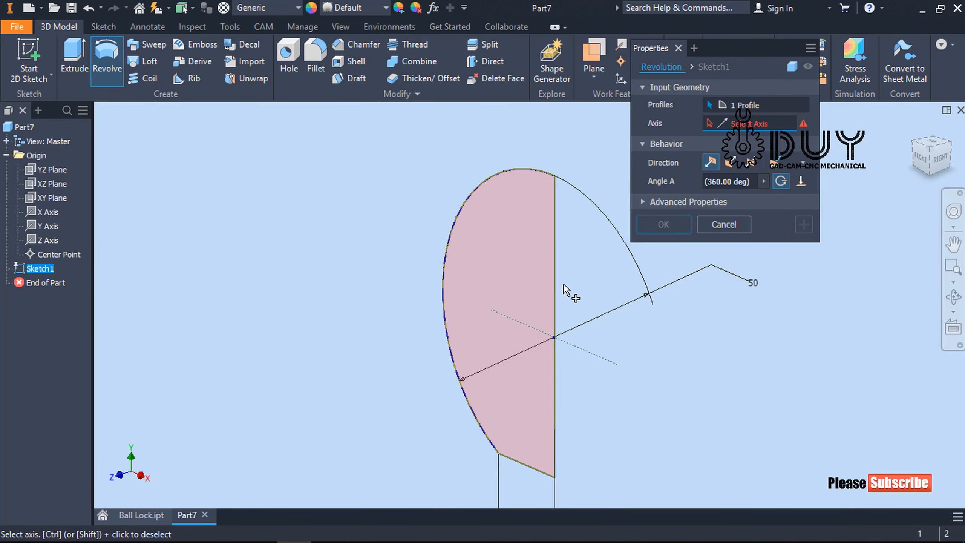
left_click(555, 286)
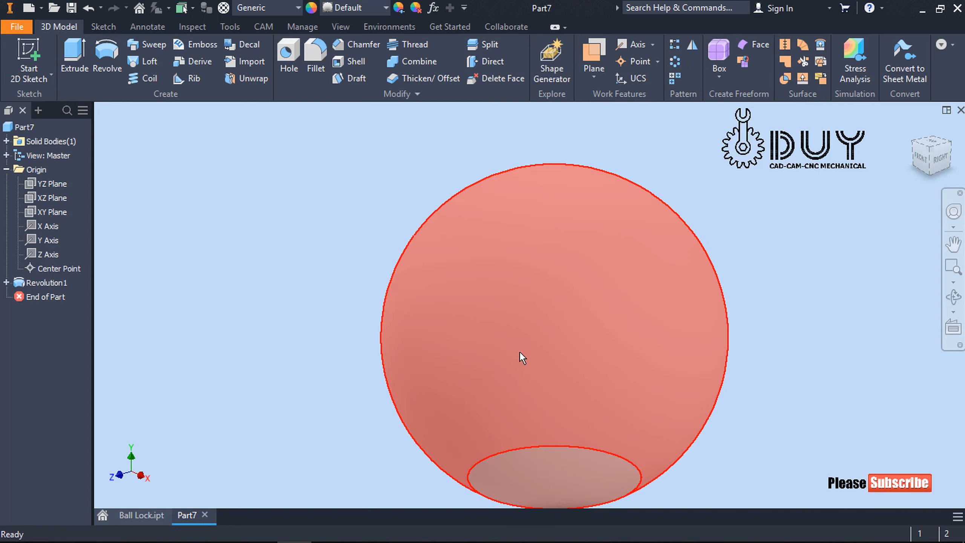
Step: Create a sketch on the ball's flat bottom face containing its projected circular edge, and finish the sketch
middle_click_drag(522, 356, 769, 237, "shift")
right_click(769, 232)
left_click(776, 274)
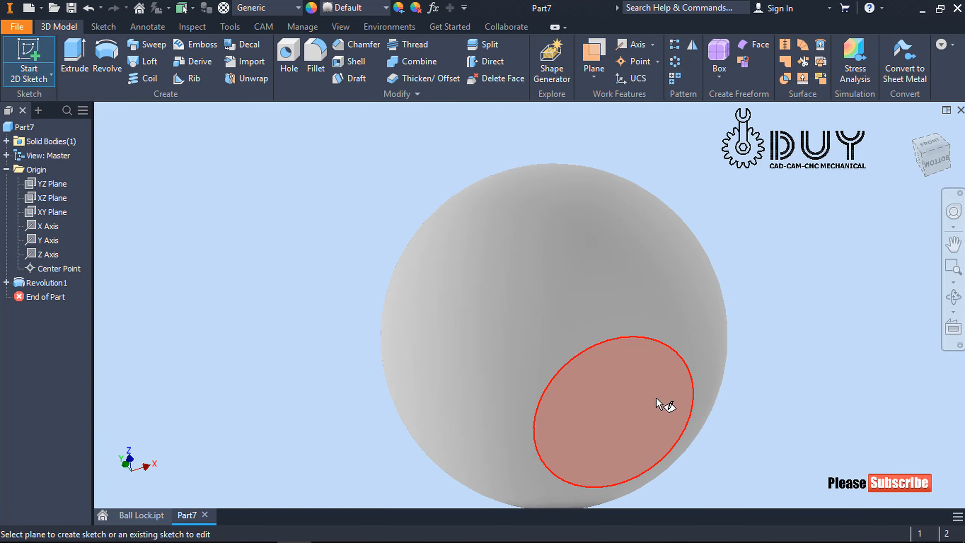
left_click(664, 402)
right_click(778, 225)
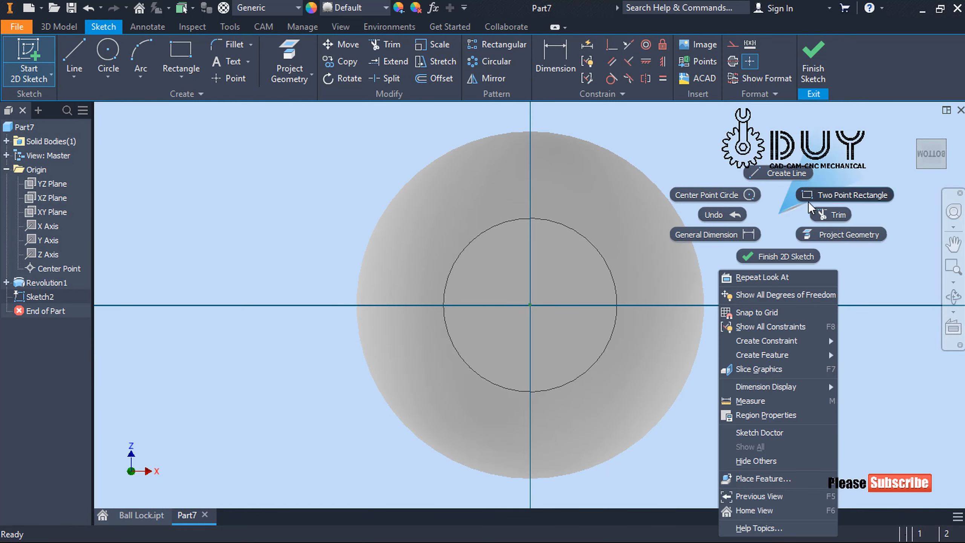
left_click(848, 233)
left_click(617, 299)
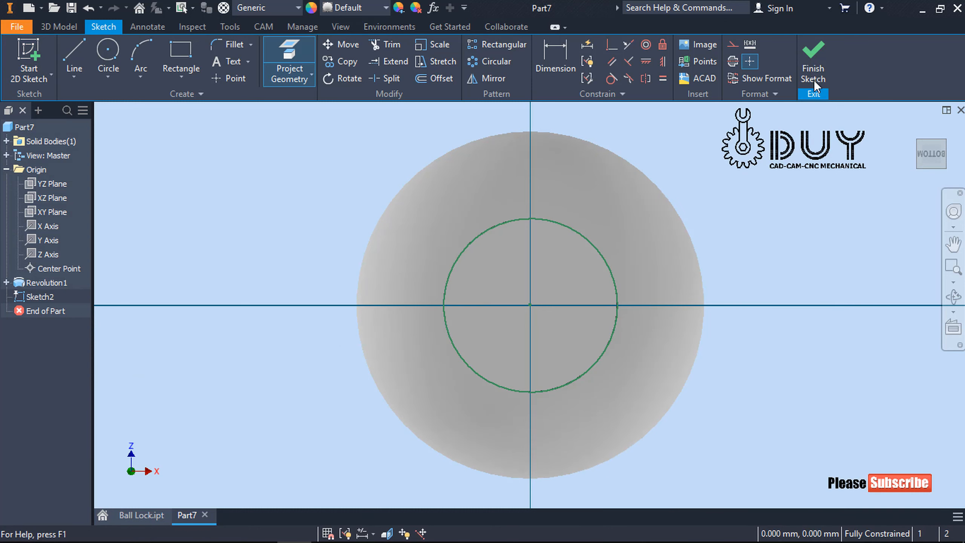
left_click(813, 66)
Step: Extrude the projected circle 6.25 mm into the ball as a cut
right_click(820, 257)
left_click(864, 238)
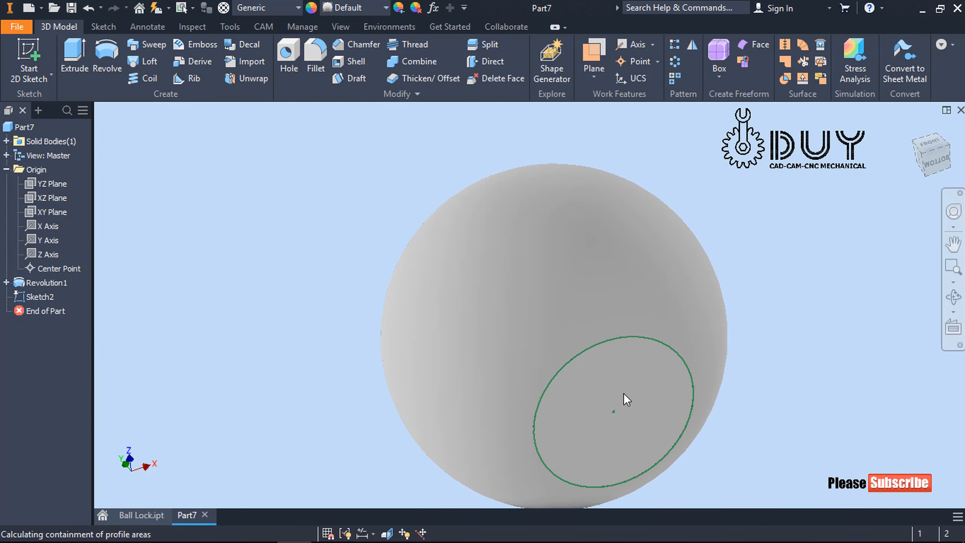
left_click(732, 162)
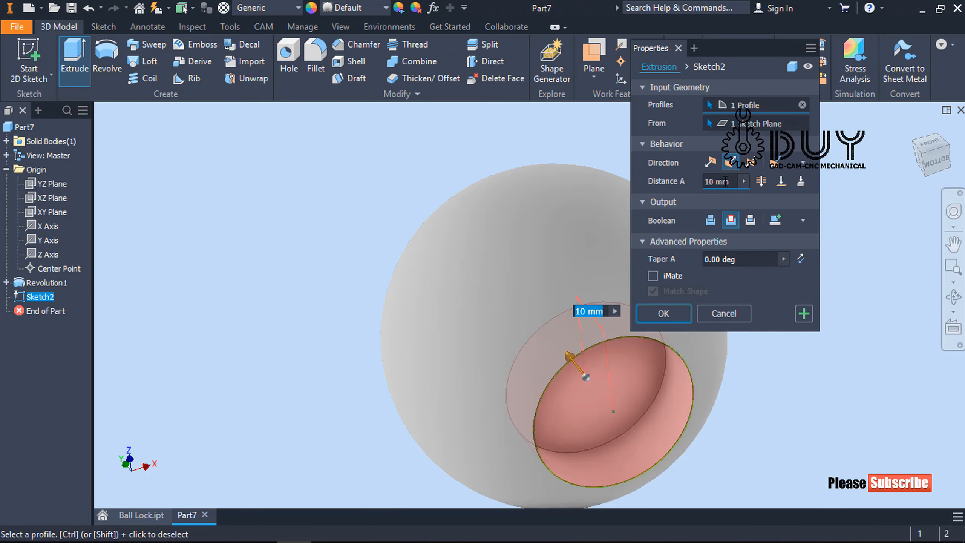
type("6.25")
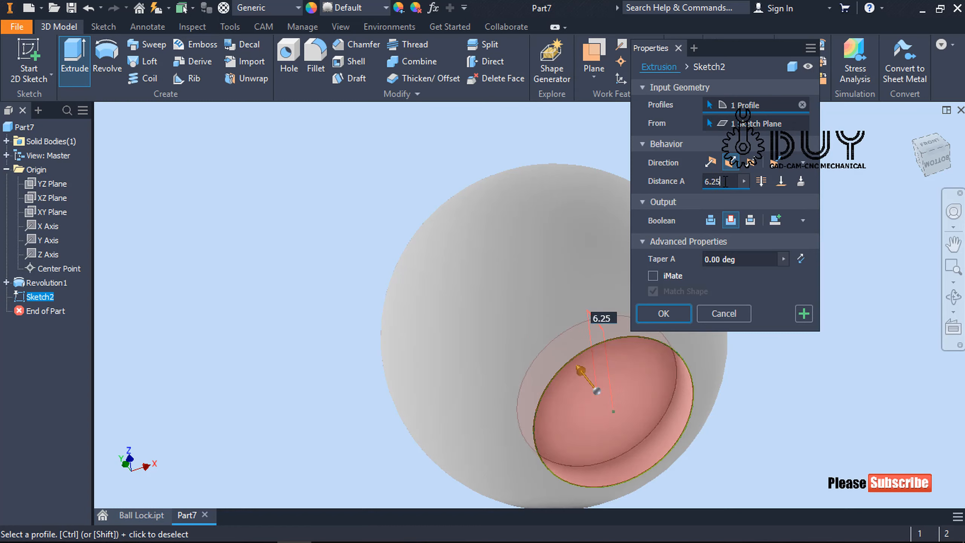
key("Return")
Step: Create a sketch on the XY plane and project the X and Y axes into it as construction lines
right_click(747, 178)
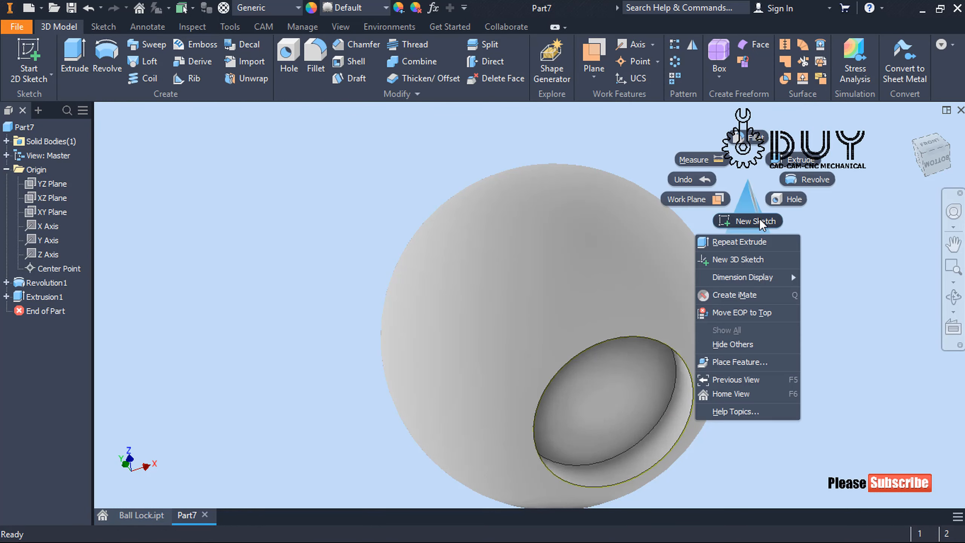
left_click(759, 220)
left_click(86, 211)
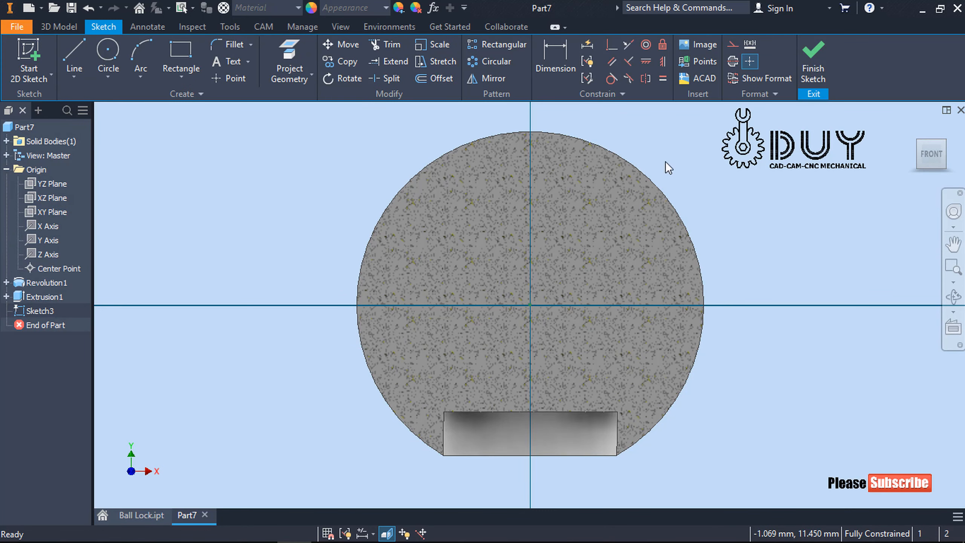
right_click(714, 181)
left_click(767, 182)
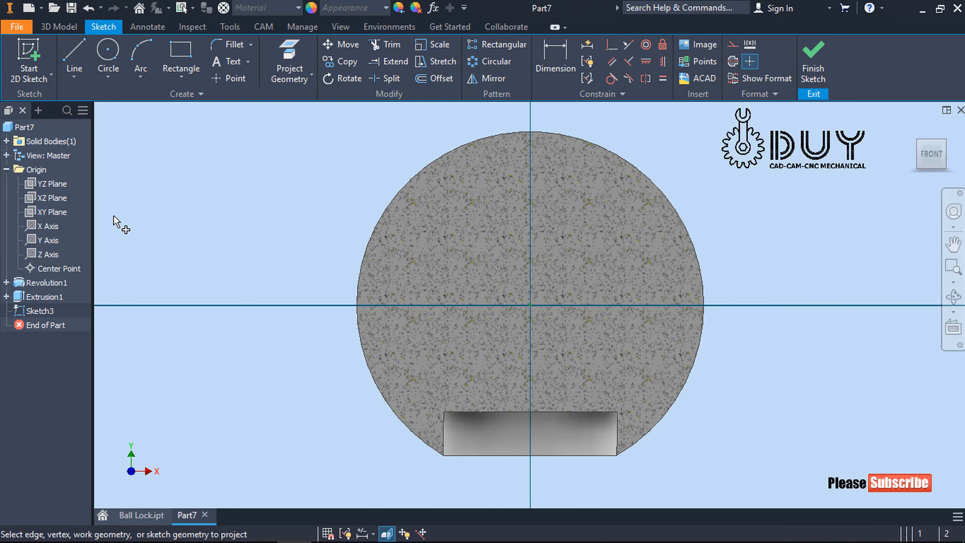
left_click(53, 226)
left_click(51, 239)
key("Escape")
left_click(532, 293)
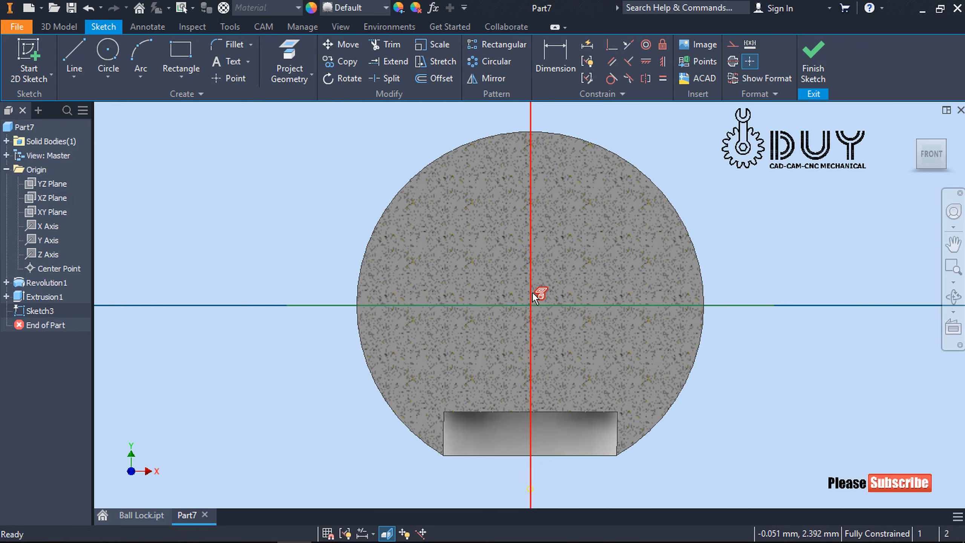
left_click(739, 47)
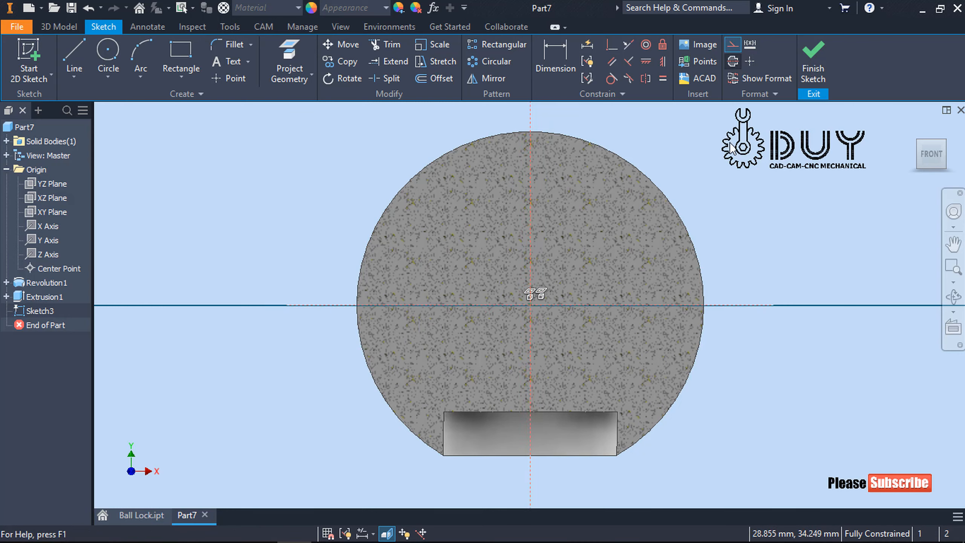
right_click(790, 190)
left_click(784, 146)
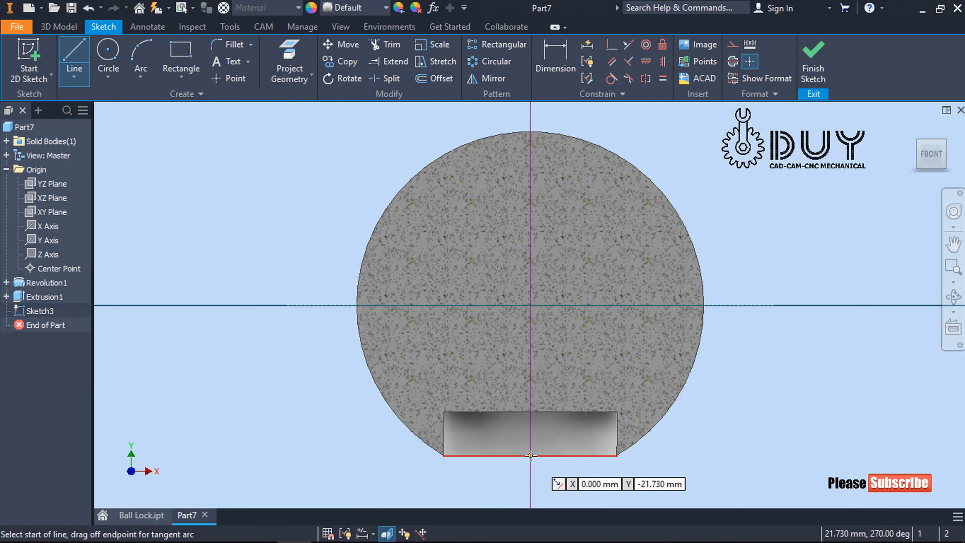
left_click(531, 411)
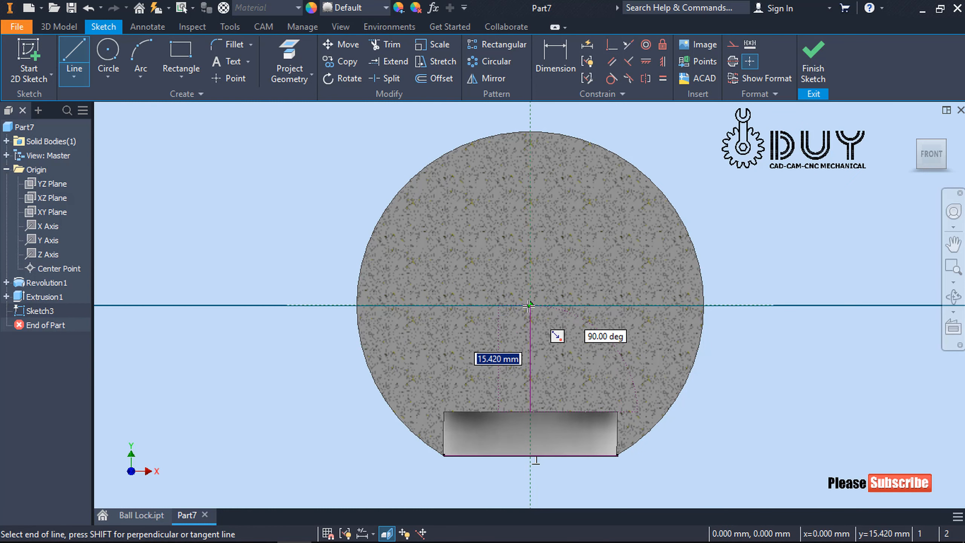
key("Escape")
Step: Project the straight upper edge of the bottom recess into the sketch as a construction line
right_click(739, 225)
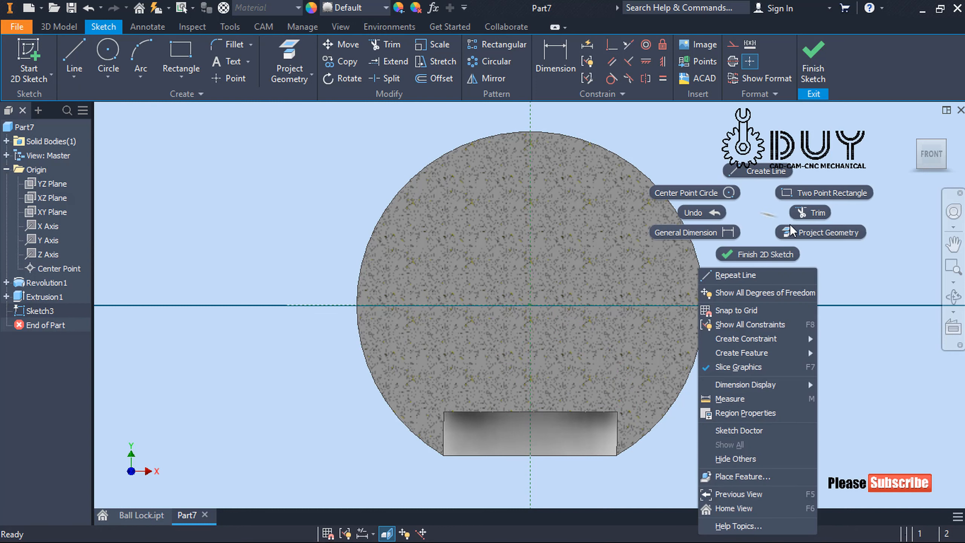
left_click(809, 231)
left_click(556, 409)
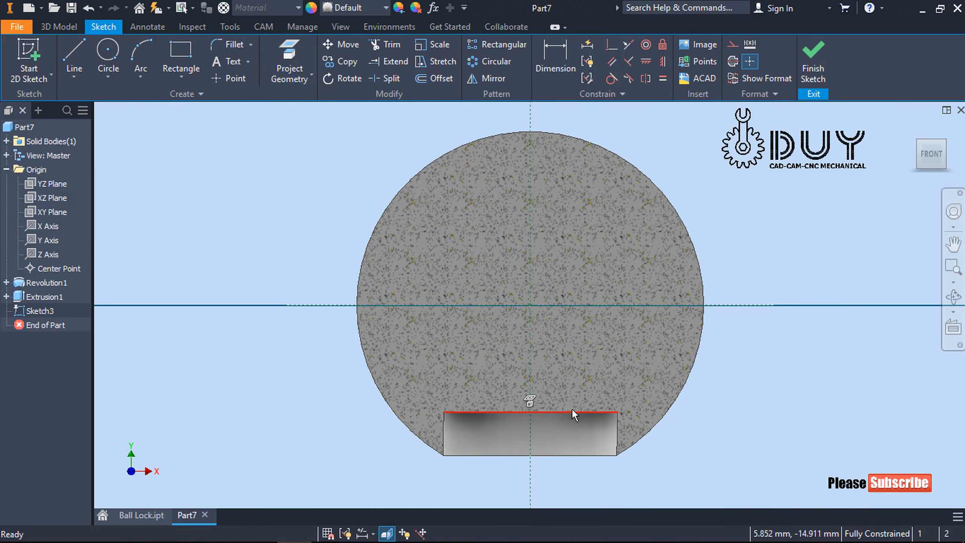
left_click(701, 220)
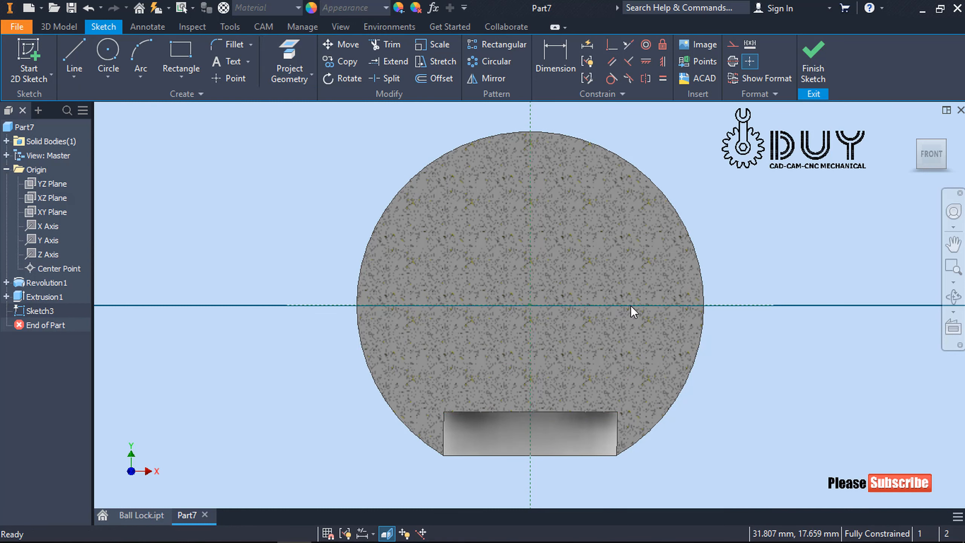
Step: Draw a 12.5 mm vertical line up from the recess edge's midpoint, and a horizontal line from its upper end to the ball's right edge
right_click(746, 185)
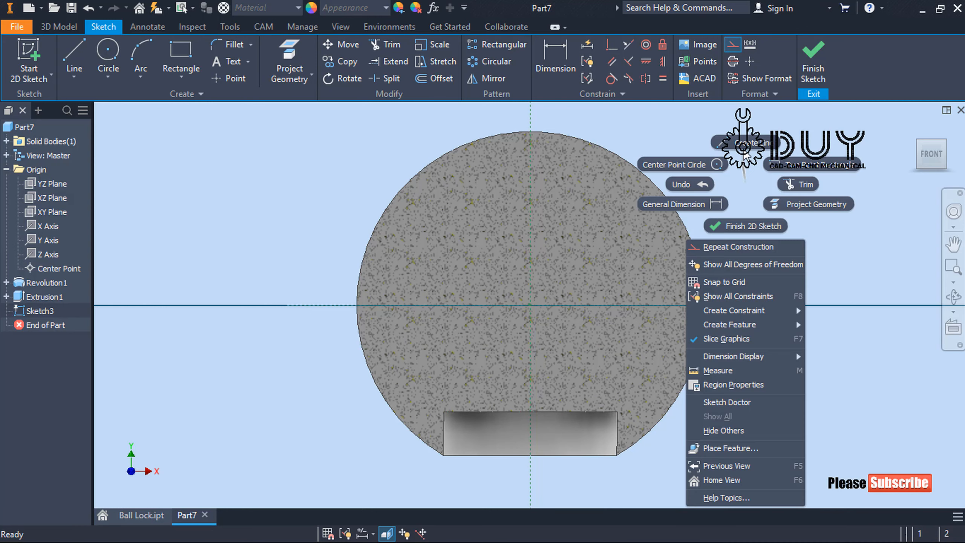
left_click(681, 185)
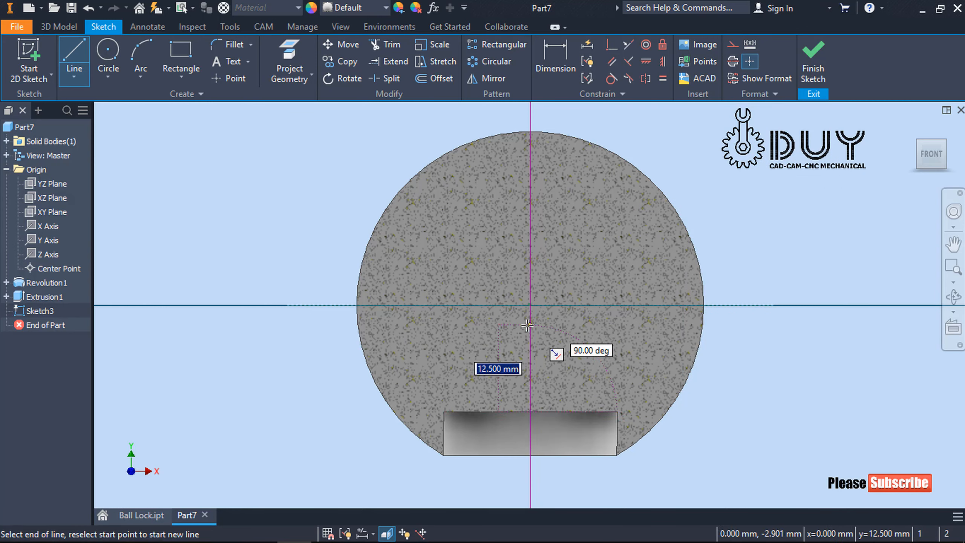
double_click(529, 324)
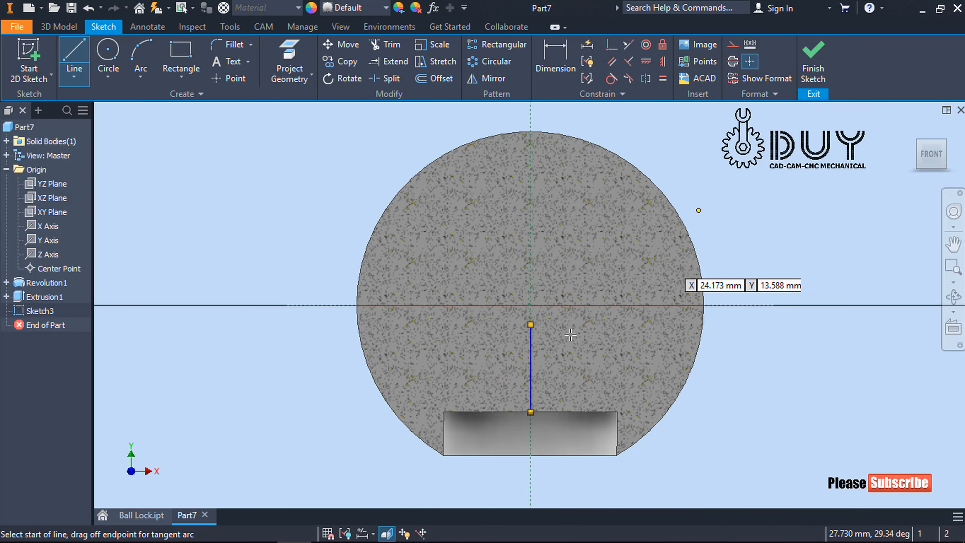
left_click(531, 324)
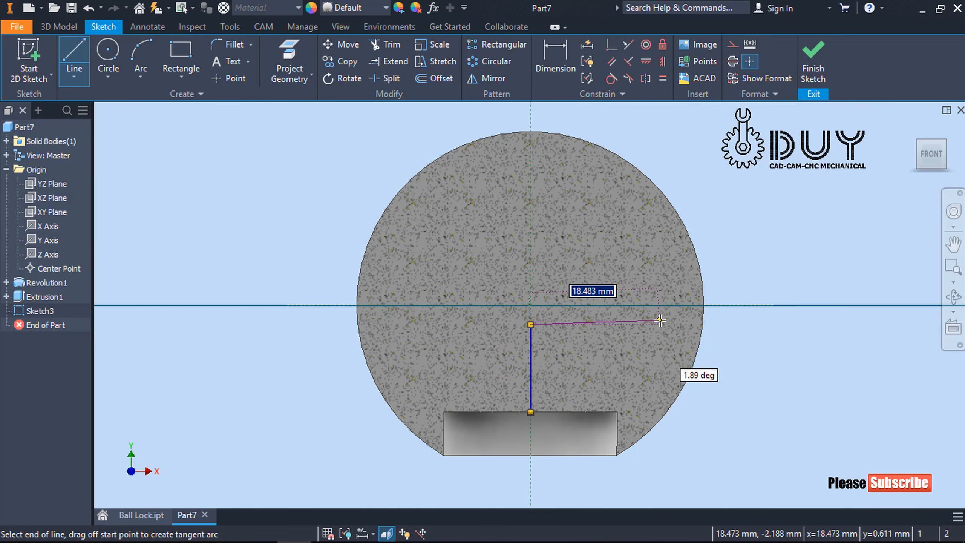
left_click(698, 324)
key("Escape")
Step: Round the corner between the two lines with a 12.5 mm fillet, removing the stray 2 mm fillet arc
left_click(230, 44)
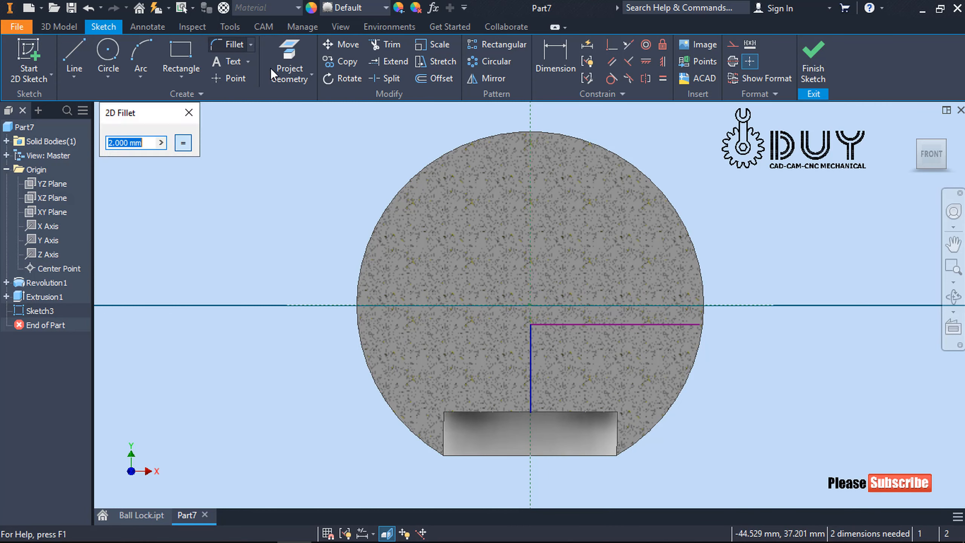
left_click(552, 324)
left_click(528, 346)
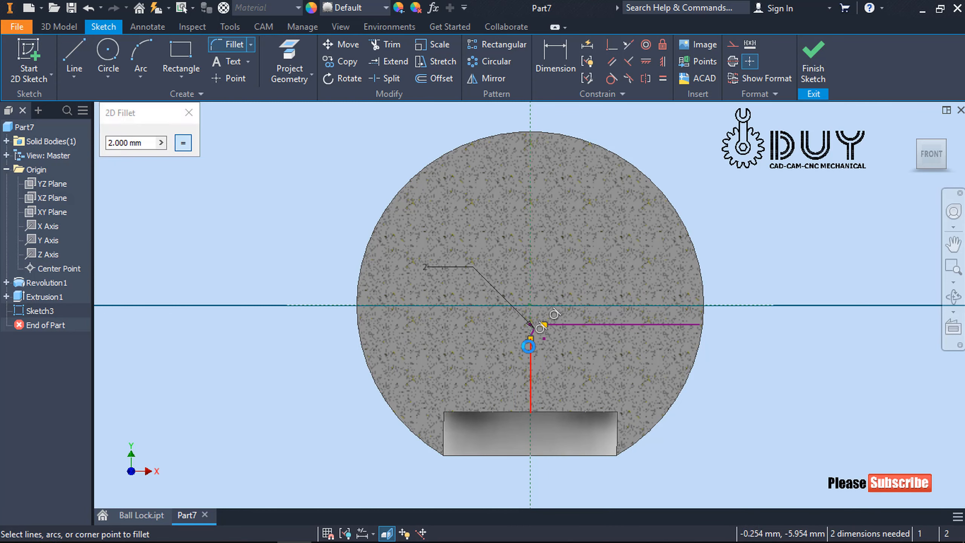
left_click(153, 146)
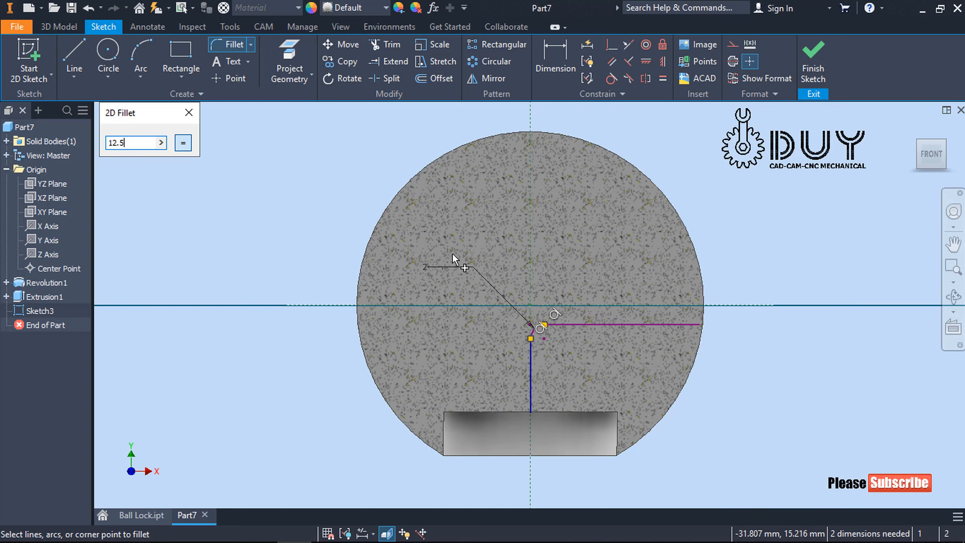
left_click(535, 353)
left_click(585, 325)
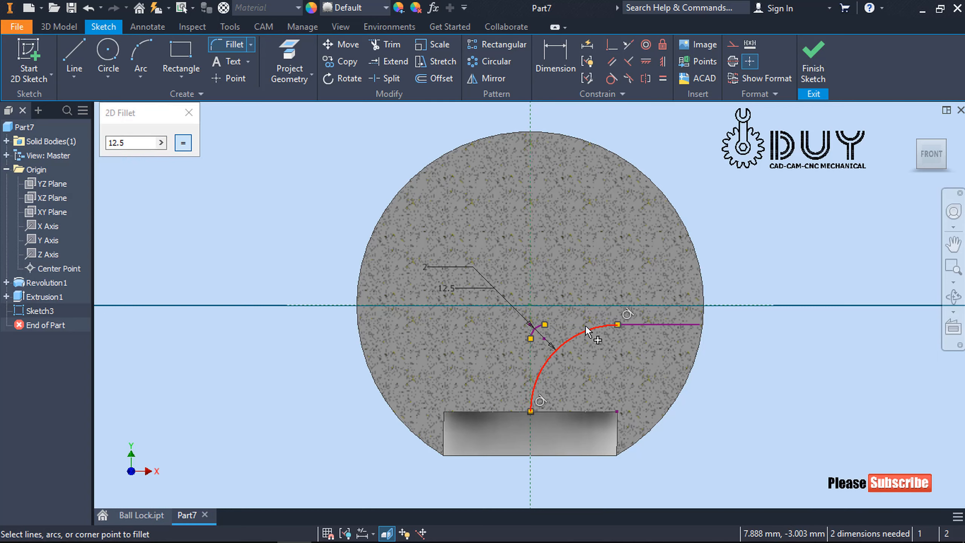
key("Escape")
key("Escape")
left_click(530, 338)
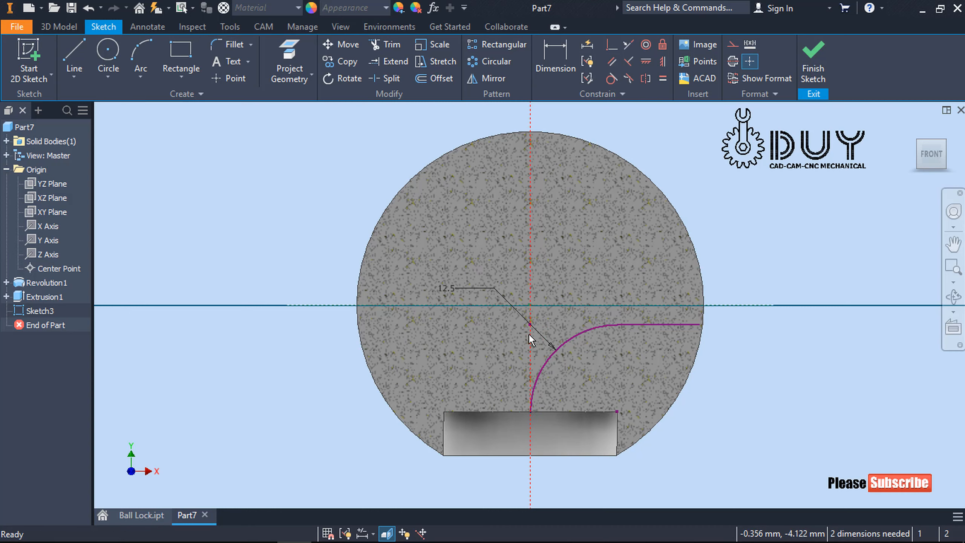
Step: Apply a Coincident constraint that places the horizontal line's outer end on the projected X axis
right_click(806, 199)
left_click(806, 199)
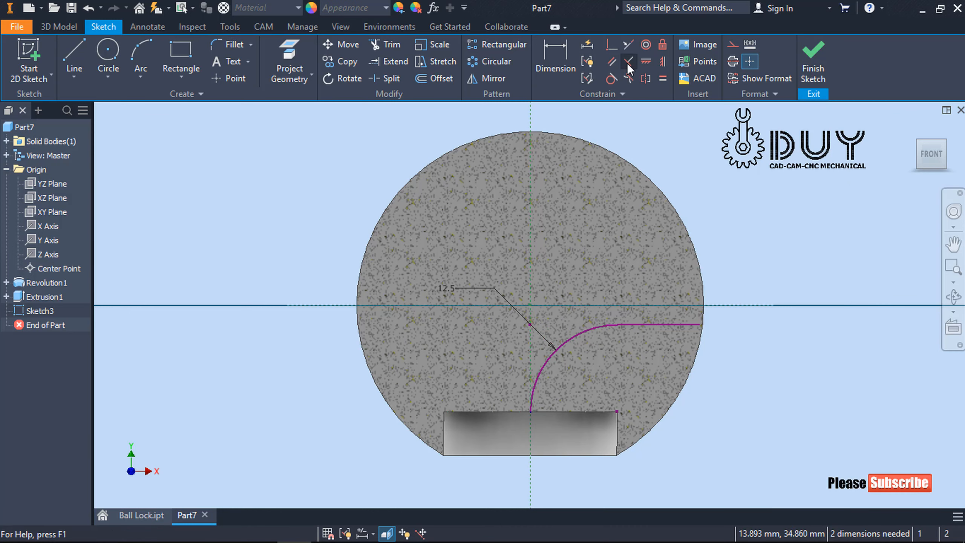
left_click(611, 44)
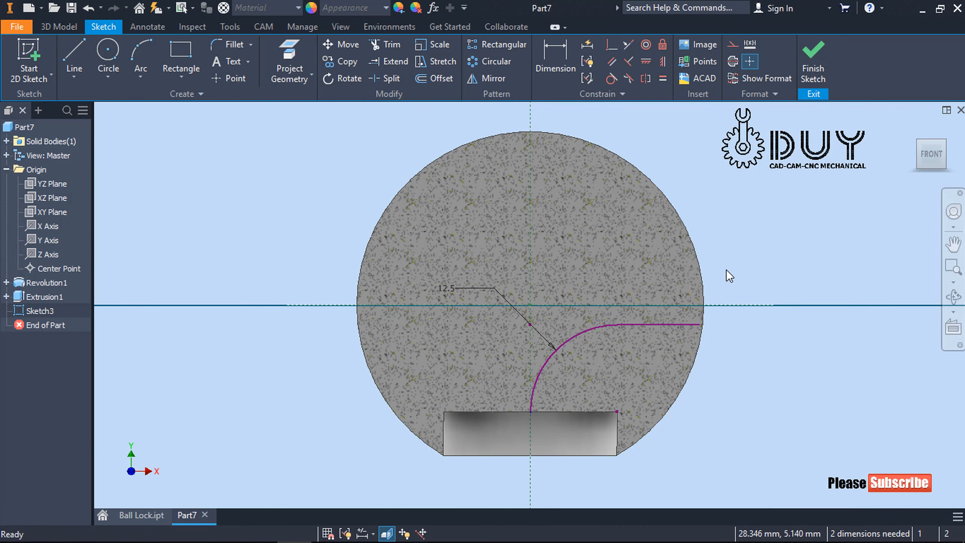
left_click(700, 325)
left_click(701, 305)
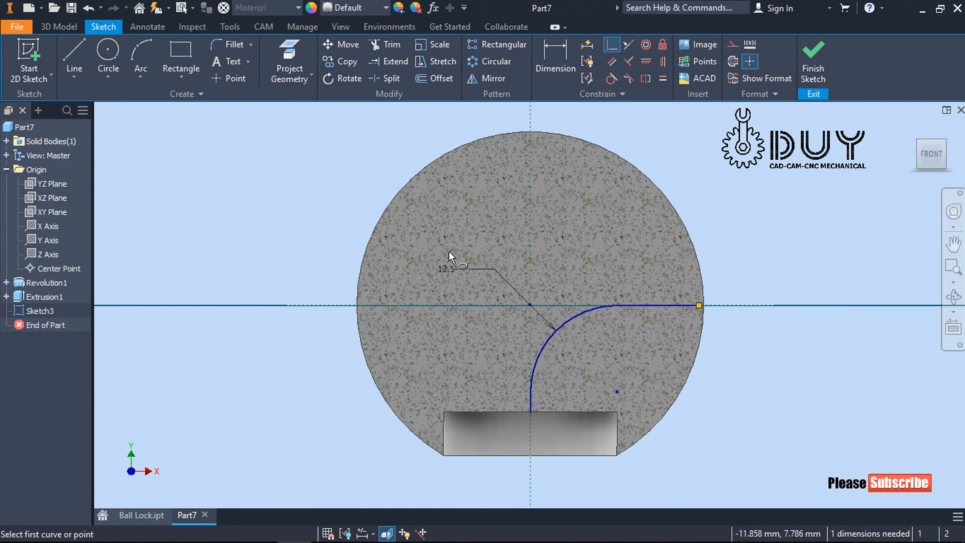
key("Escape")
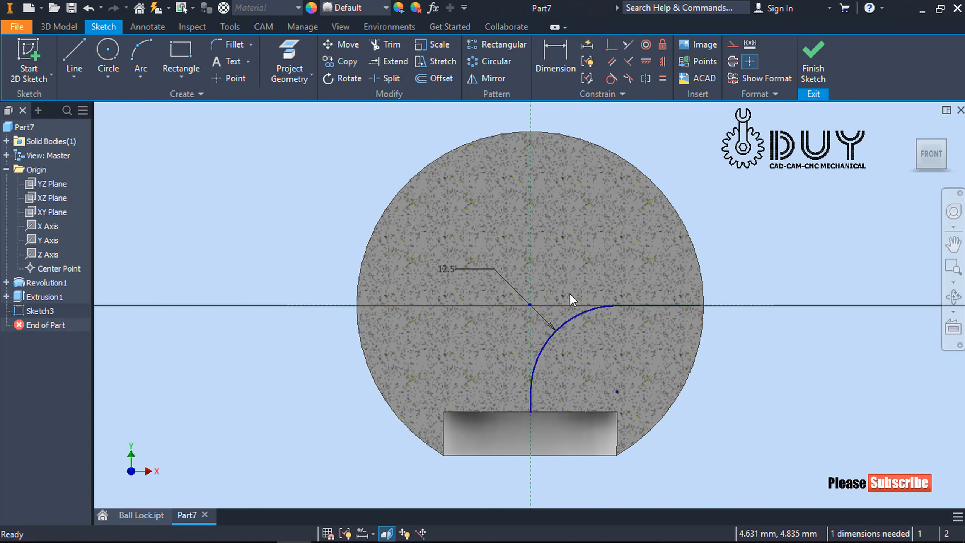
Step: Stretch the horizontal line's outer end past the ball's right side and finish the sketch
scroll(707, 315, "up", 2)
scroll(689, 303, "down", 3)
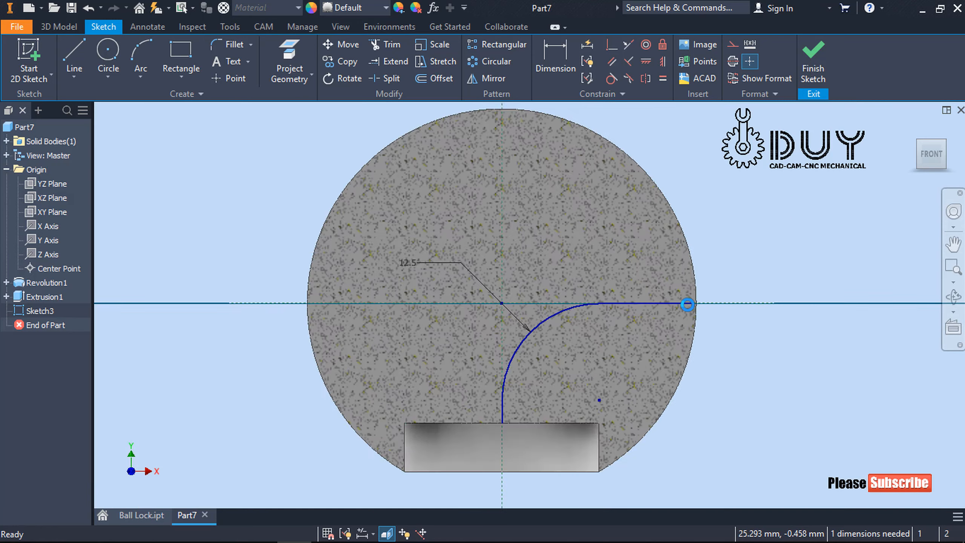
left_click_drag(690, 303, 754, 303)
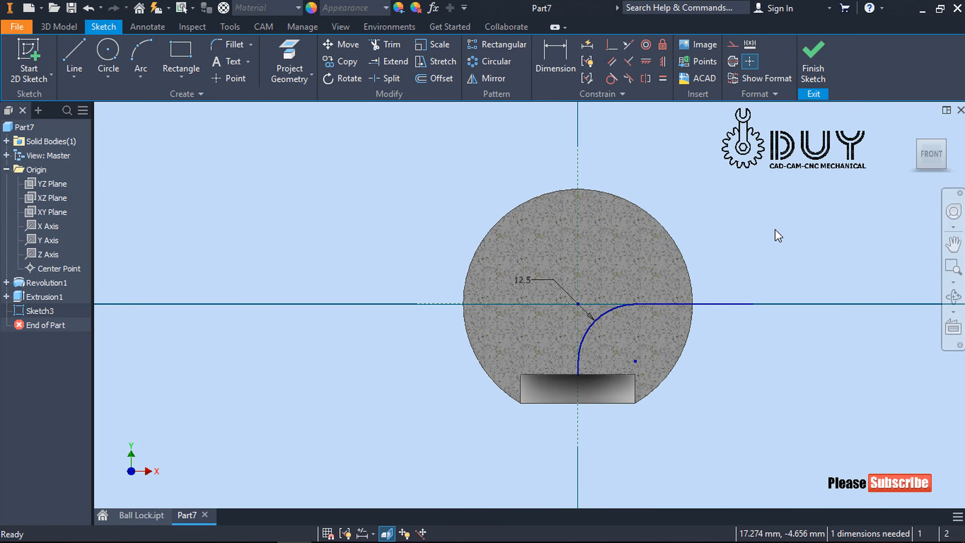
left_click(822, 73)
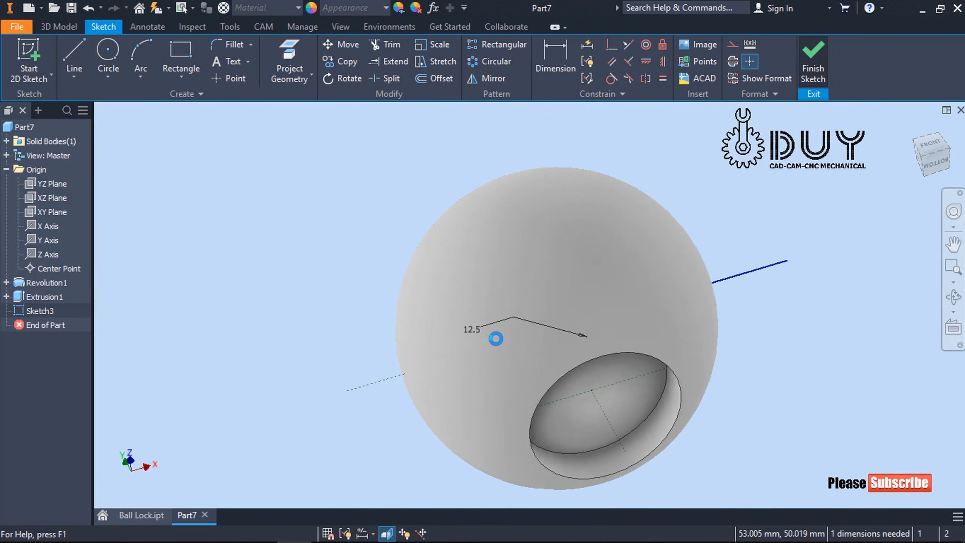
Step: Create a sketch on the recess floor containing its projected circular edge, and finish the sketch
right_click(286, 206)
left_click(290, 247)
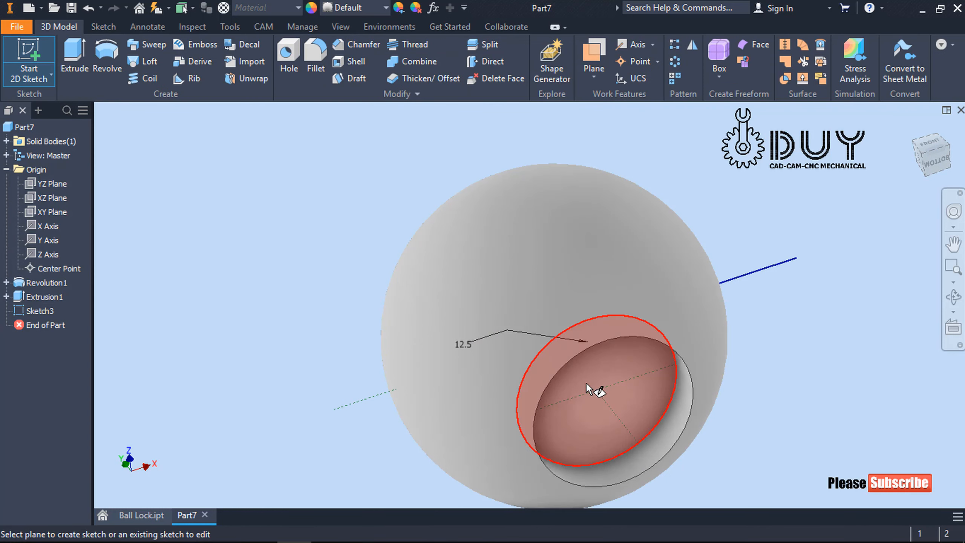
left_click(586, 382)
right_click(742, 189)
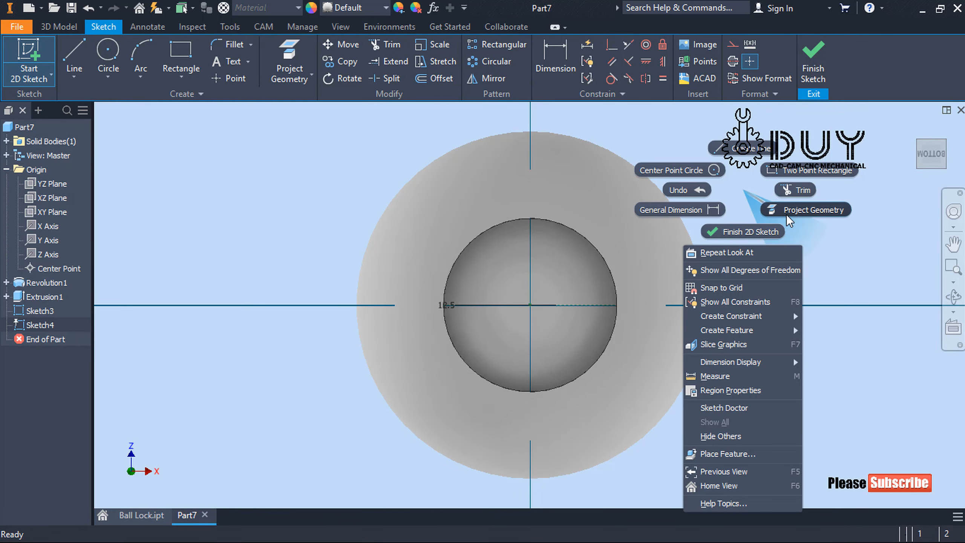
left_click(801, 210)
left_click(617, 305)
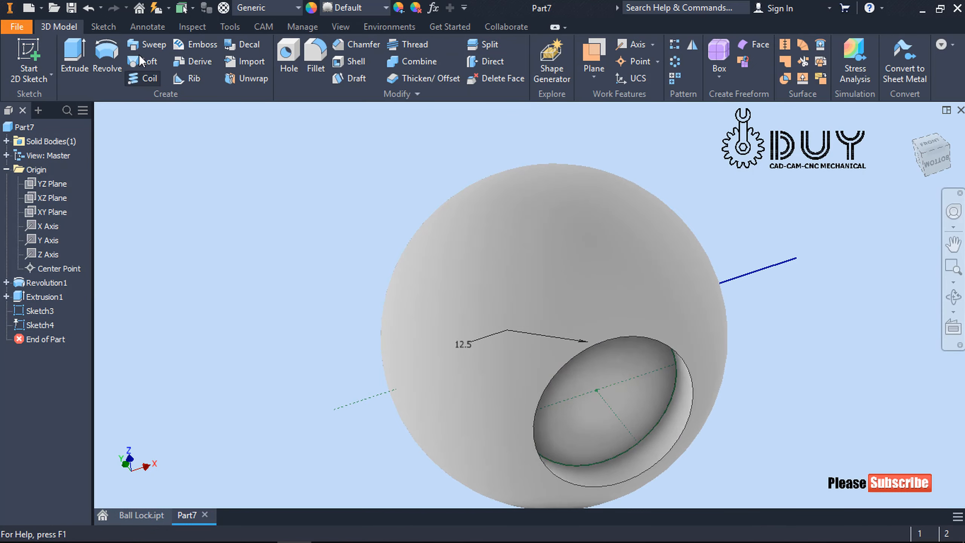
Step: Sweep the projected circle along the curved path as a cut through the side of the ball
left_click(146, 45)
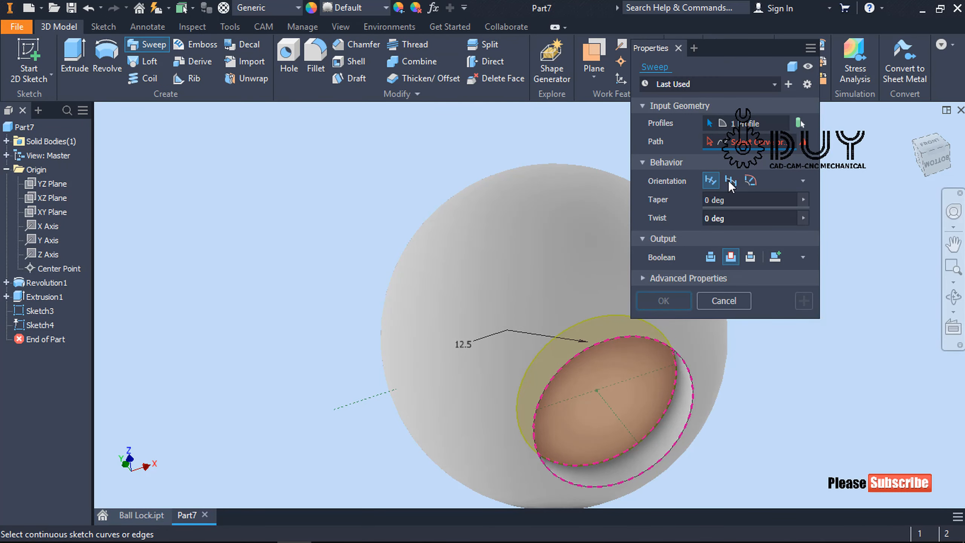
middle_click_drag(569, 359, 560, 371)
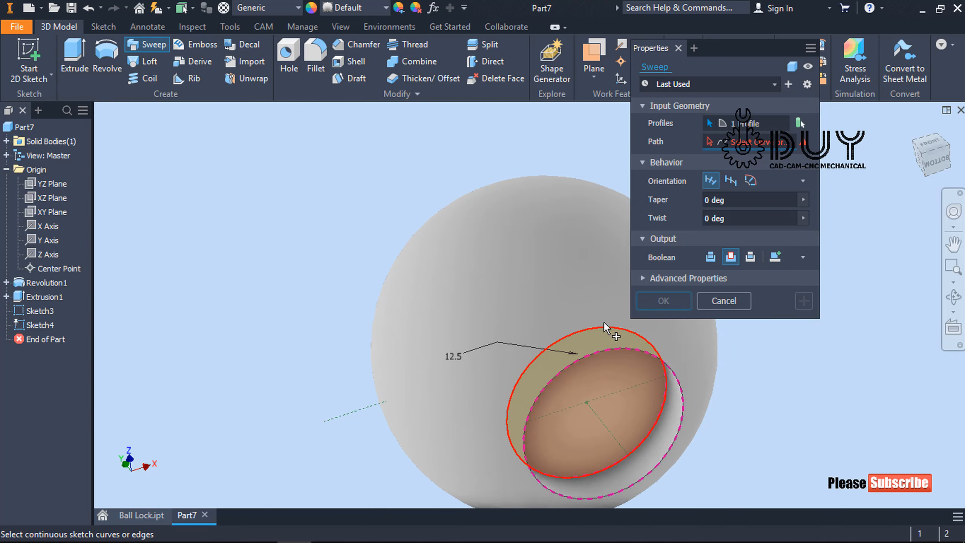
left_click(601, 333)
left_click(680, 301)
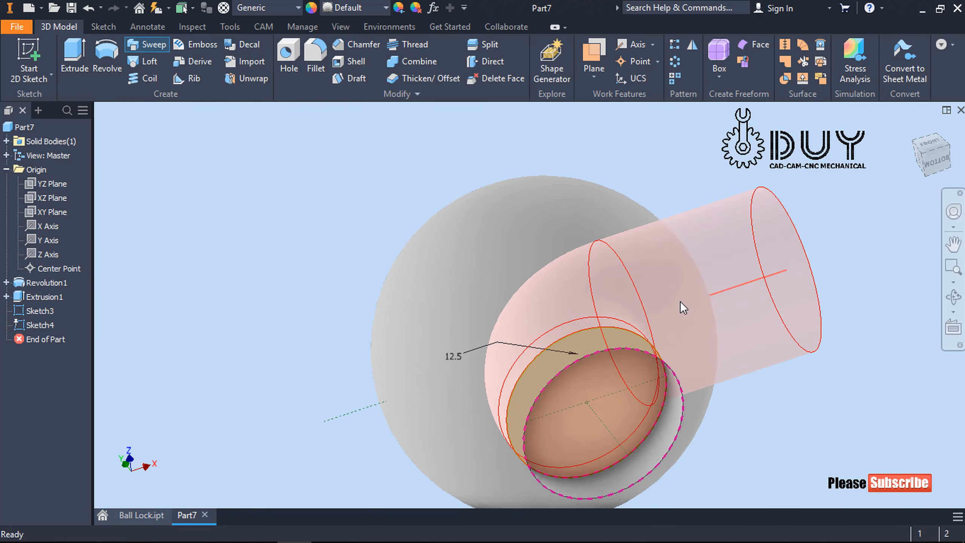
scroll(744, 271, "down", 3)
middle_click_drag(759, 226, 676, 262, "shift")
scroll(655, 283, "up", 4)
left_click(912, 129)
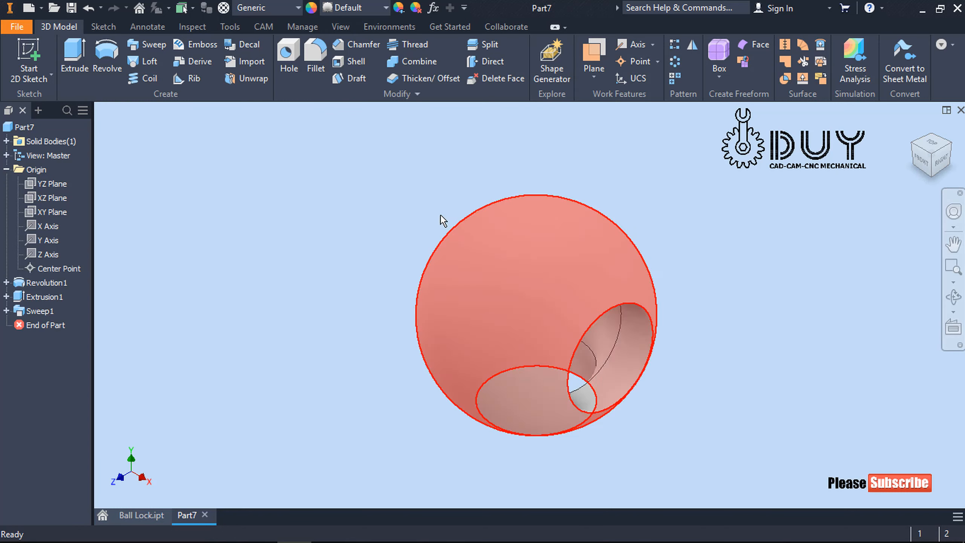
right_click(327, 205)
left_click(193, 213)
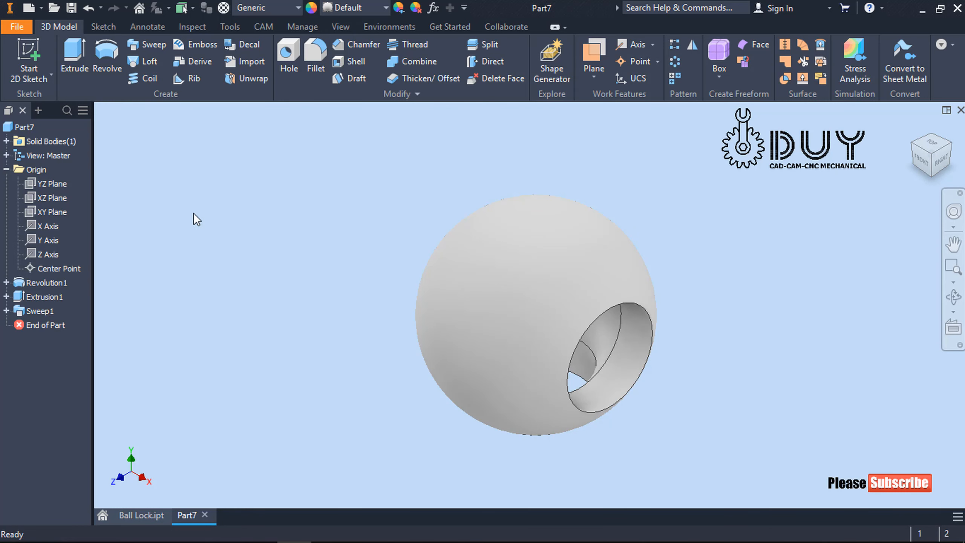
right_click(234, 165)
left_click(251, 207)
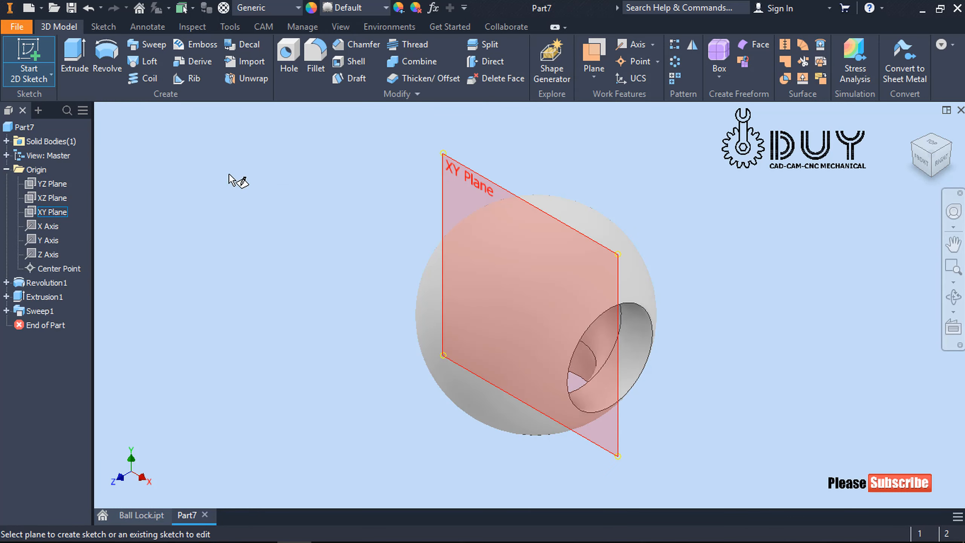
key("Escape")
Step: Create a work plane offset 10 mm upward from the XZ plane
left_click(594, 76)
left_click(616, 140)
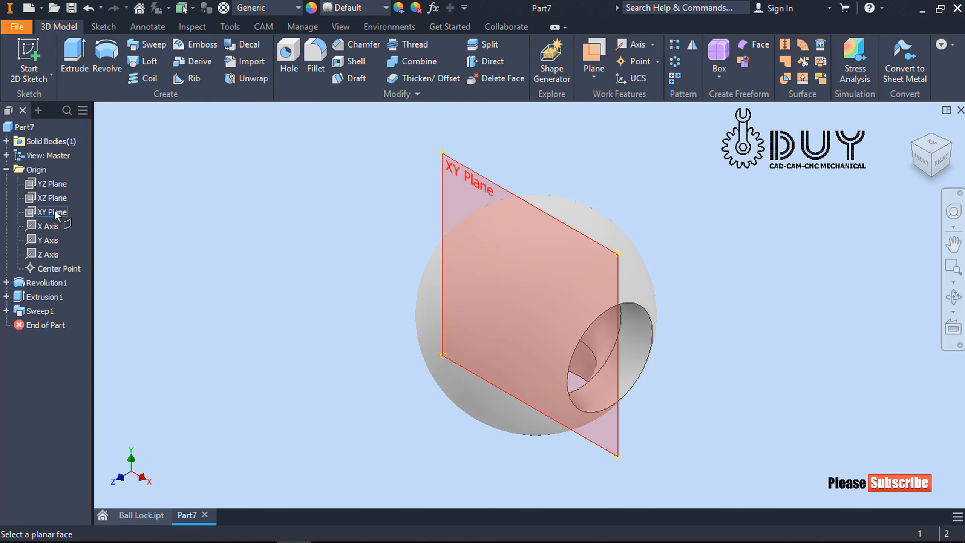
left_click(53, 198)
type("10")
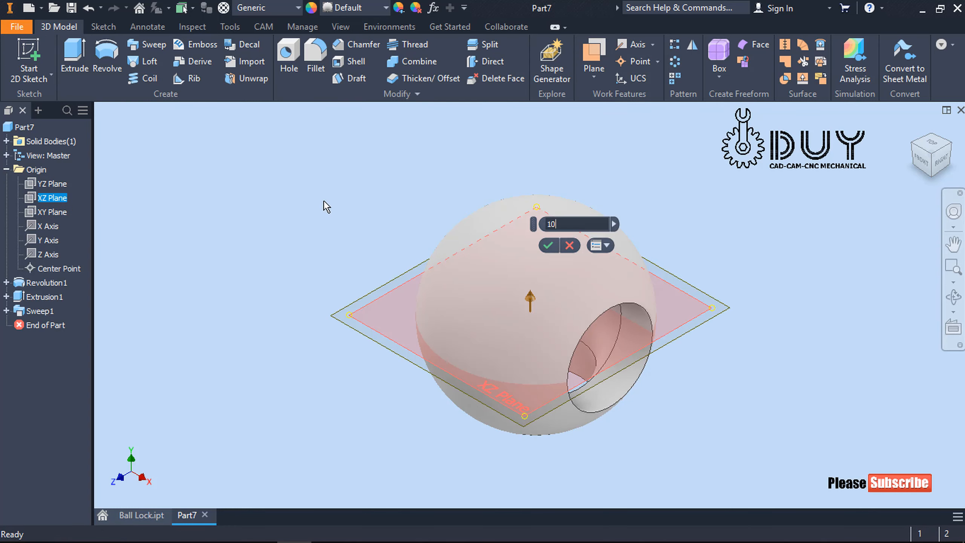
key("Return")
Step: Start a sketch on the offset work plane and draw a center rectangle about 11 mm wide, centred on the origin
right_click(322, 200)
left_click(322, 241)
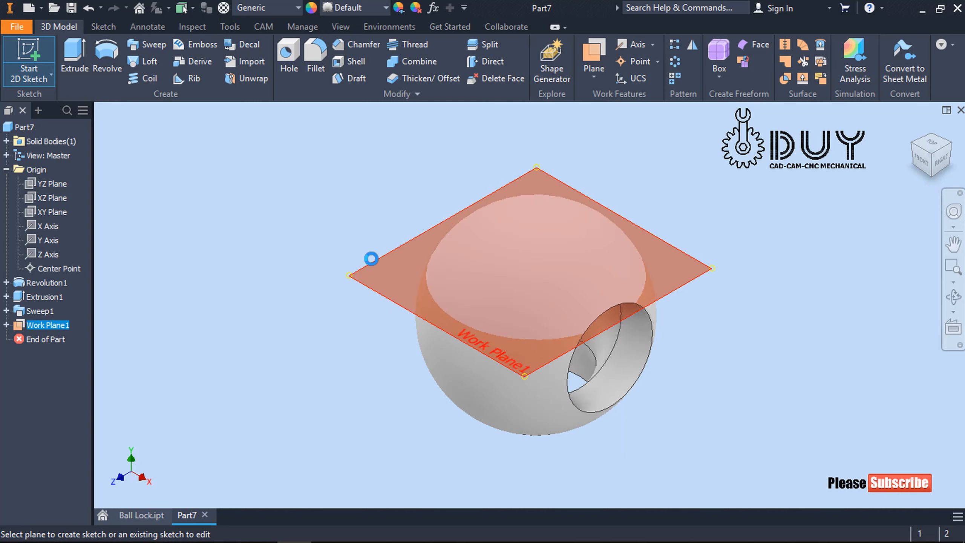
left_click(368, 260)
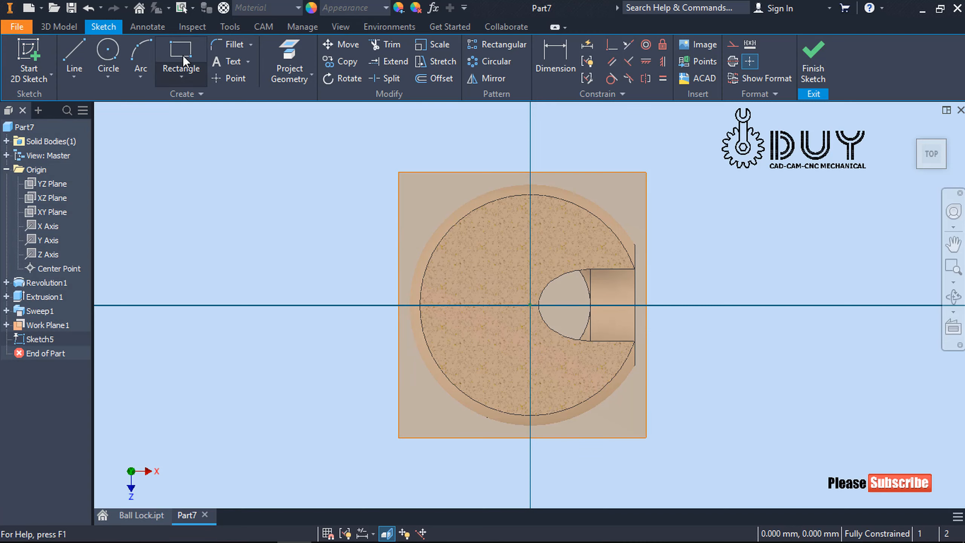
left_click(181, 77)
left_click(190, 167)
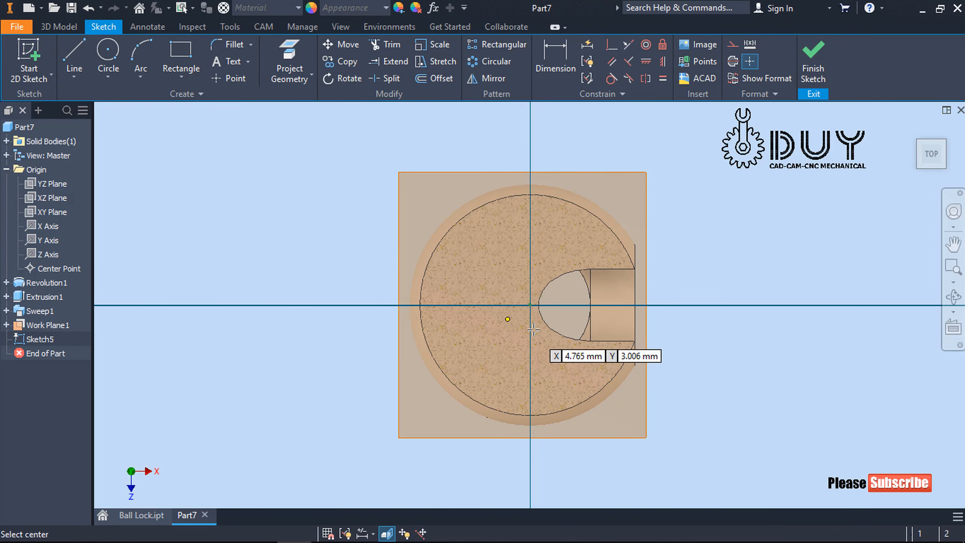
left_click(529, 305)
left_click(503, 269)
key("Escape")
Step: Dimension the rectangle to 12 mm wide and 16 mm high
right_click(315, 183)
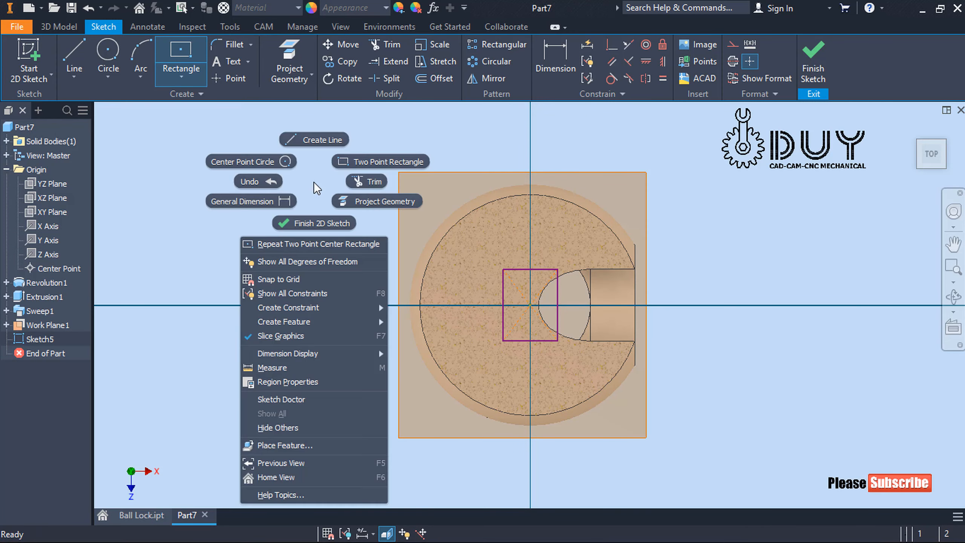
left_click(290, 198)
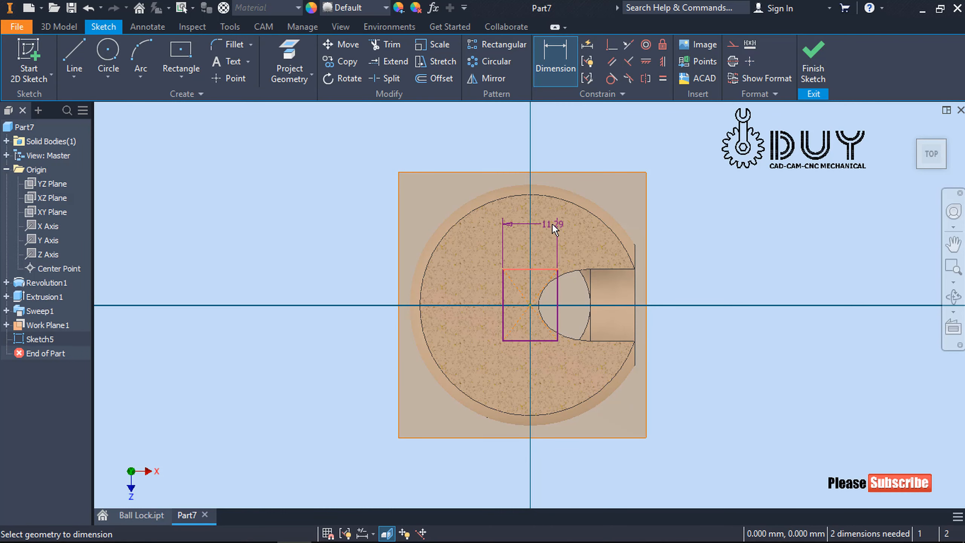
left_click(551, 223)
type("12")
key("Return")
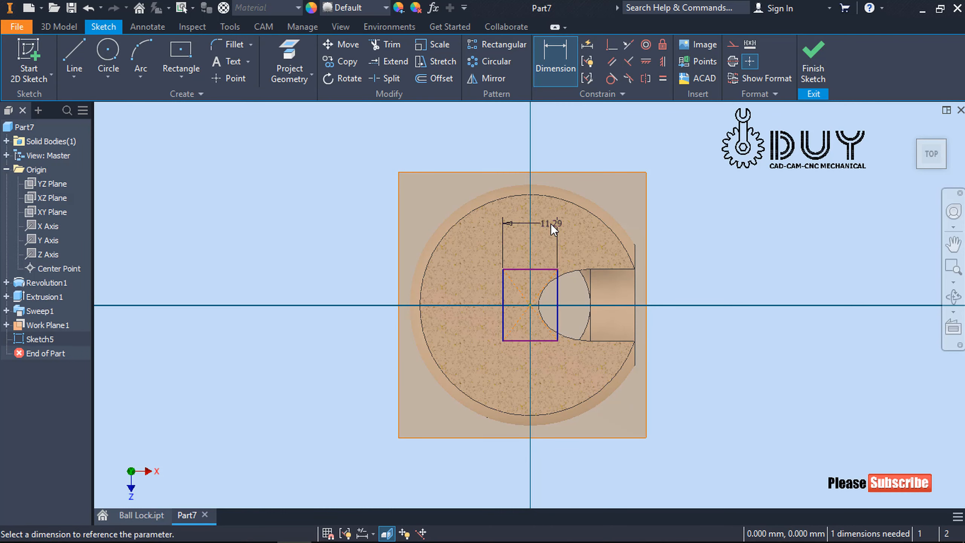
left_click(501, 286)
key("Escape")
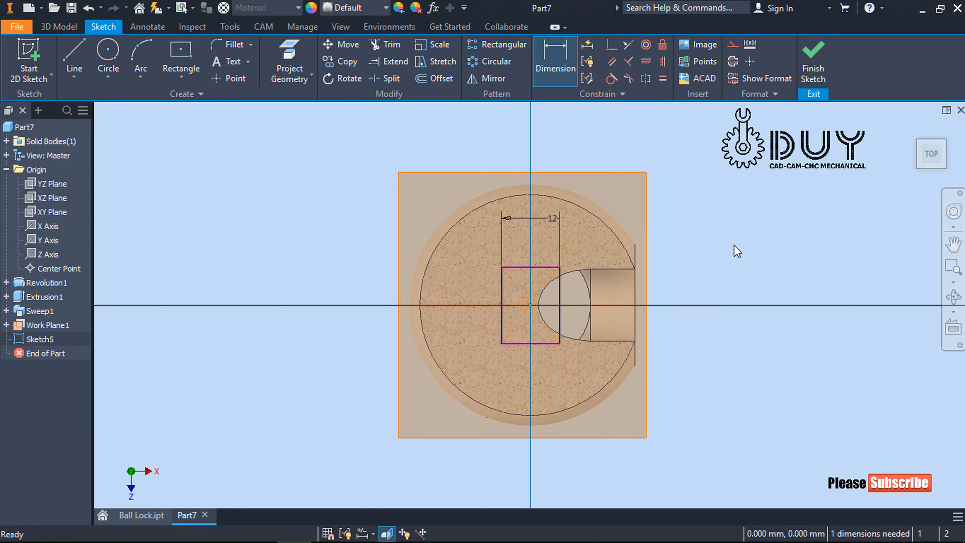
right_click(734, 214)
left_click(701, 235)
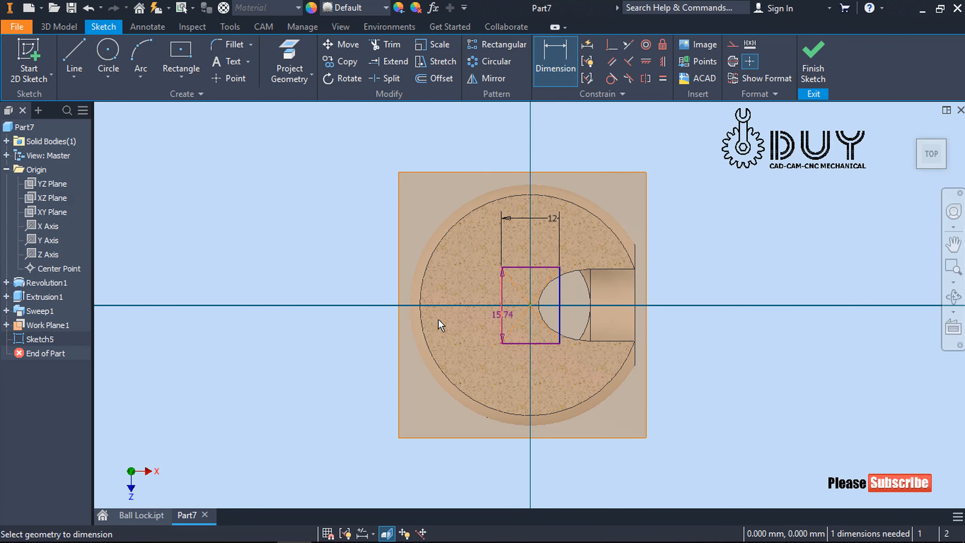
left_click(301, 315)
type("16")
key("Return")
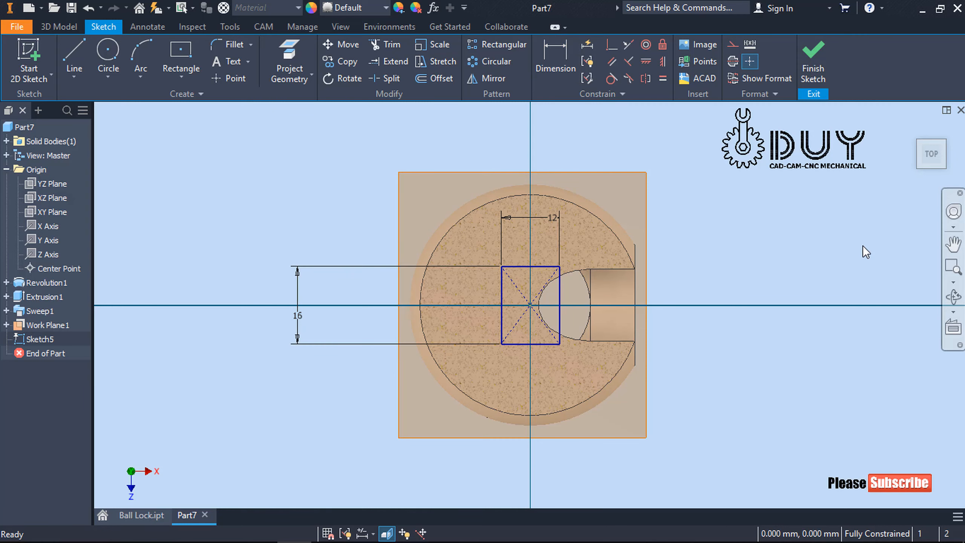
Step: Draw a vertical line through the rectangle's centre, joining the midpoints of its upper and lower edges
right_click(851, 215)
left_click(851, 173)
left_click(531, 267)
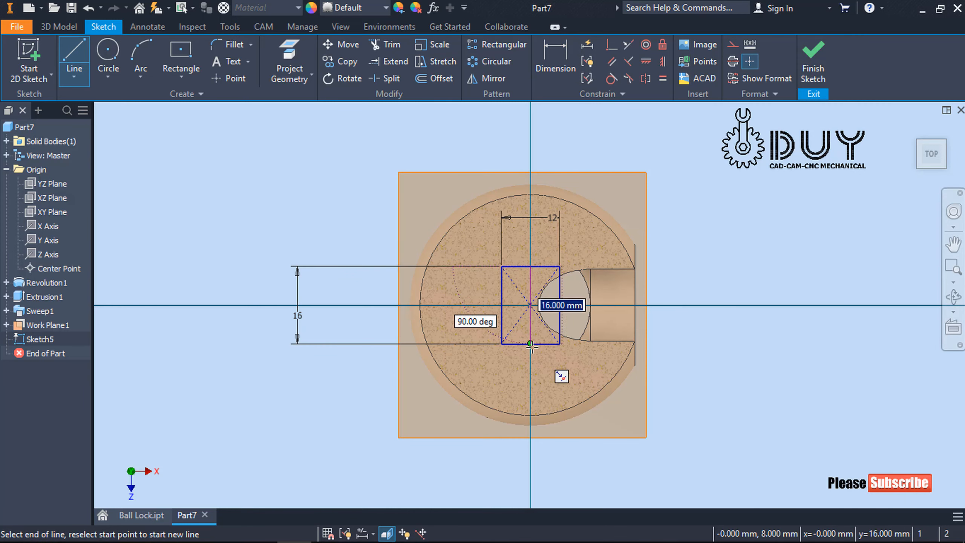
left_click(531, 343)
Step: Trim the rectangle's horizontal edges beyond the centre line, make the remaining right side a construction line, and finish the sketch
left_click(384, 44)
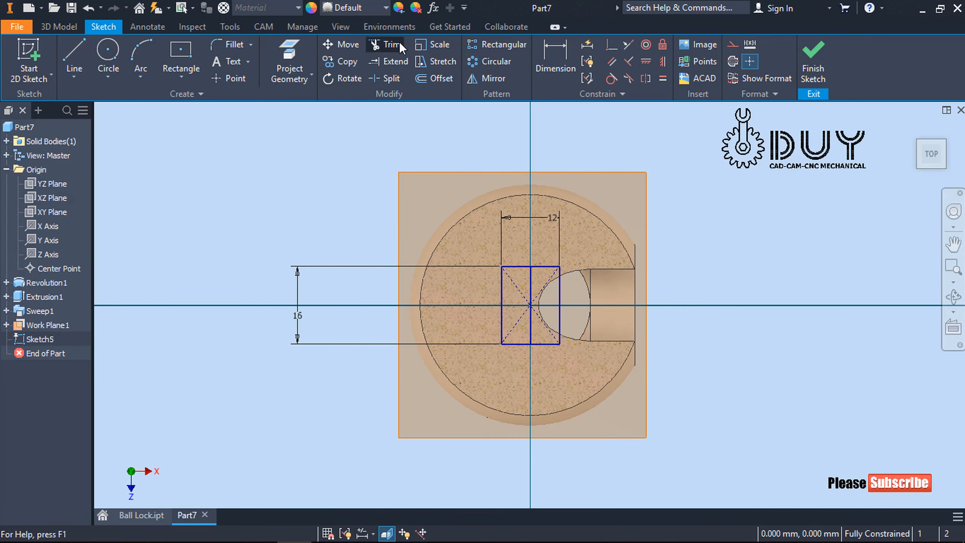
left_click(545, 266)
key("Escape")
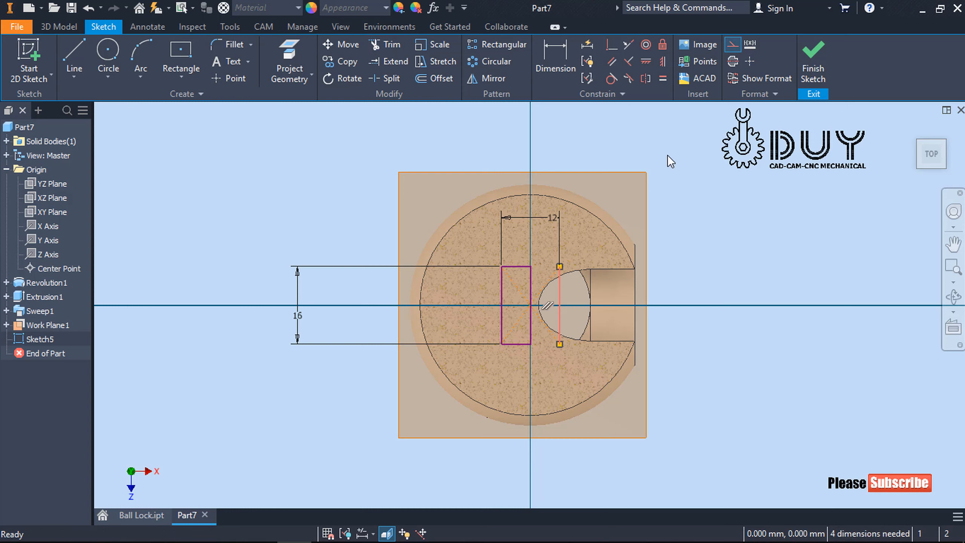
left_click(731, 46)
left_click(812, 62)
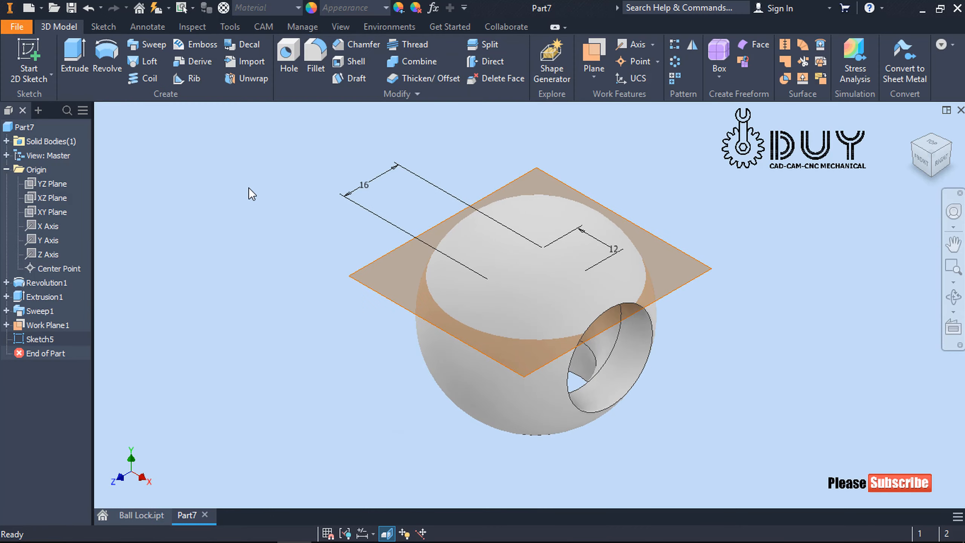
Step: Extrude the half-rectangle profile upward as a Through All cut in the ball, and hide the work plane
right_click(249, 186)
left_click(280, 168)
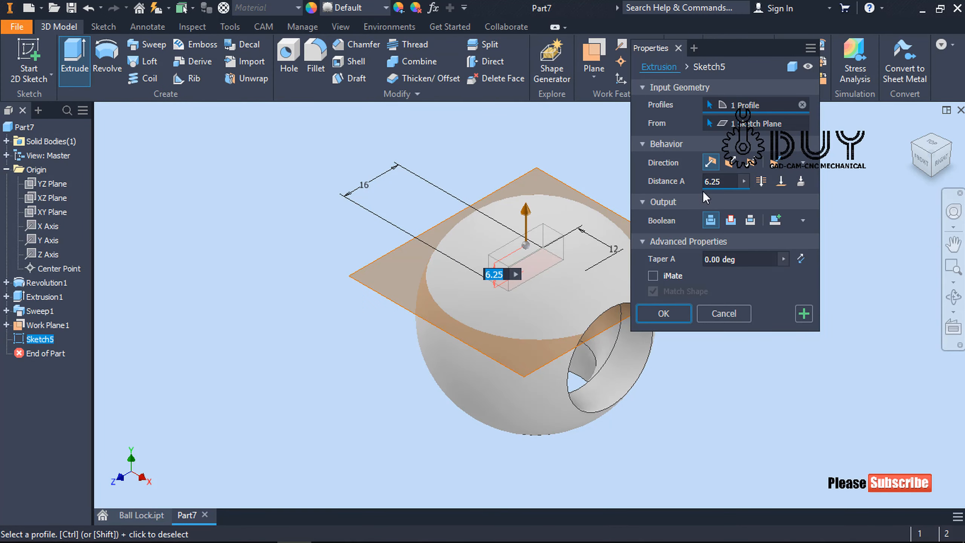
left_click(730, 219)
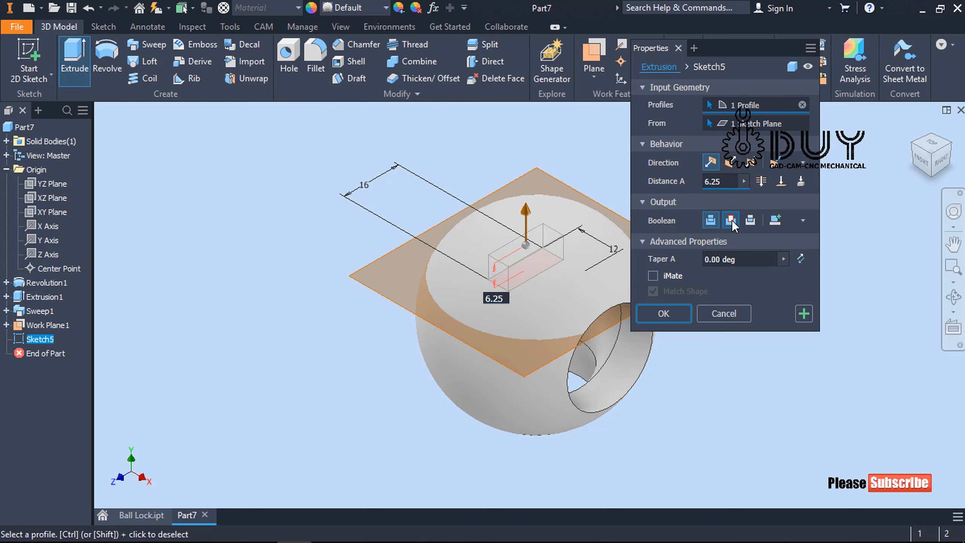
left_click(710, 161)
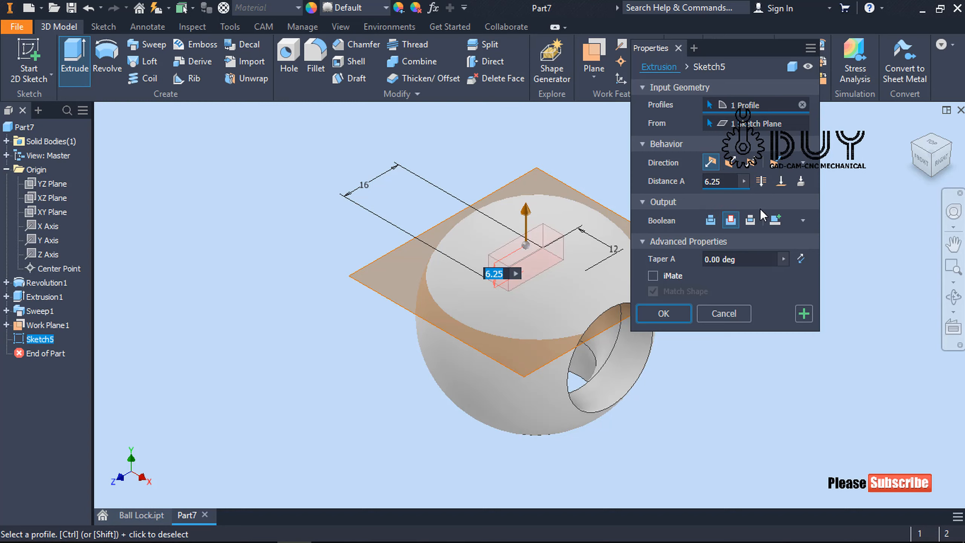
left_click(761, 181)
left_click(671, 309)
right_click(710, 264)
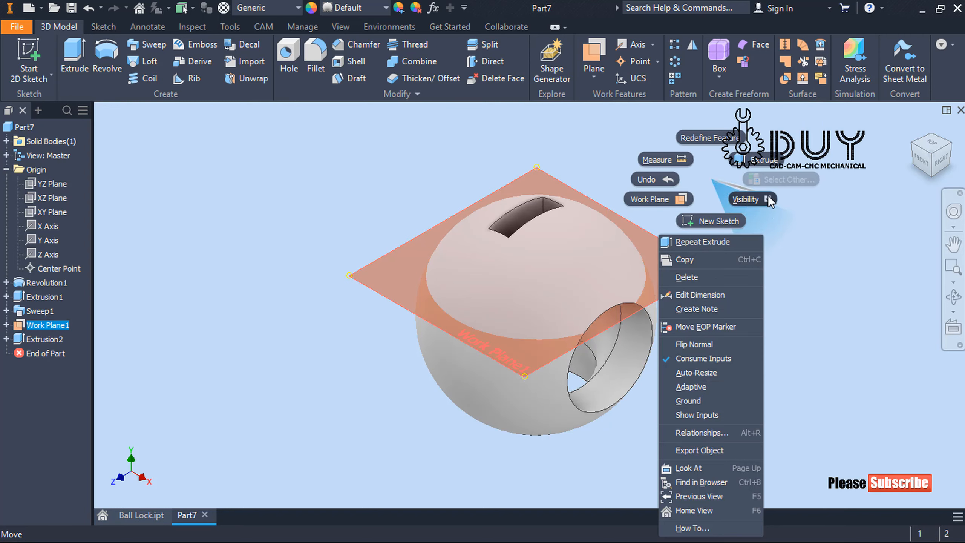
left_click(745, 198)
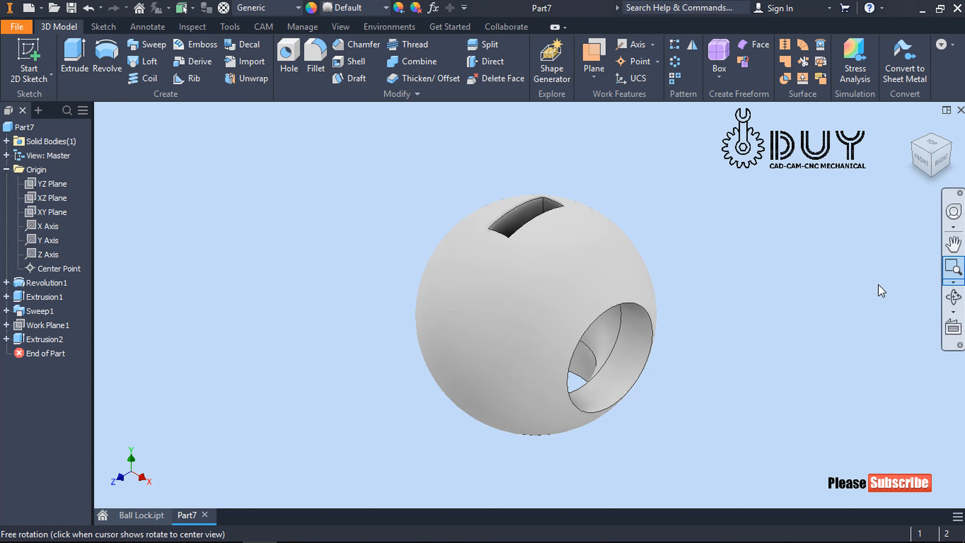
Step: Assign the Brass, Soft Yellow material to the ball
left_click(271, 7)
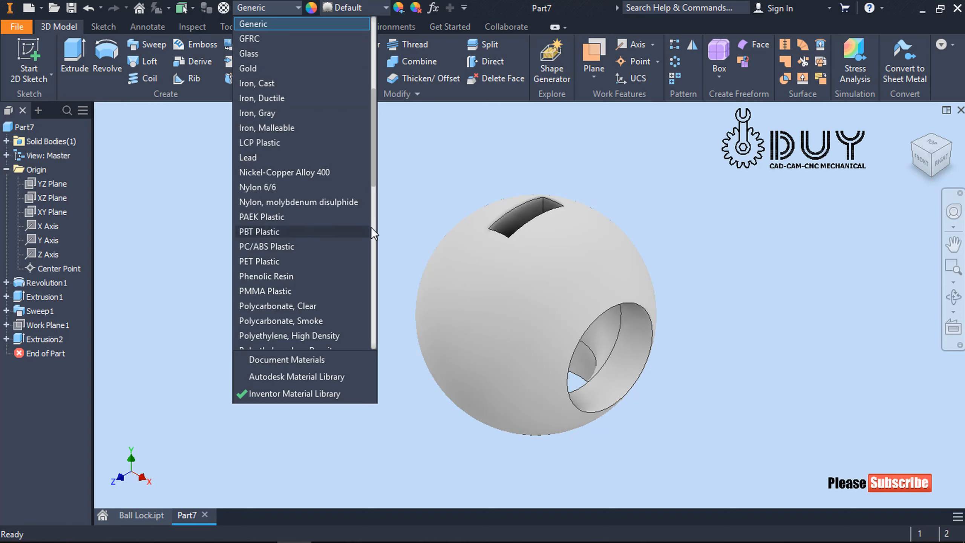
left_click_drag(374, 155, 374, 109)
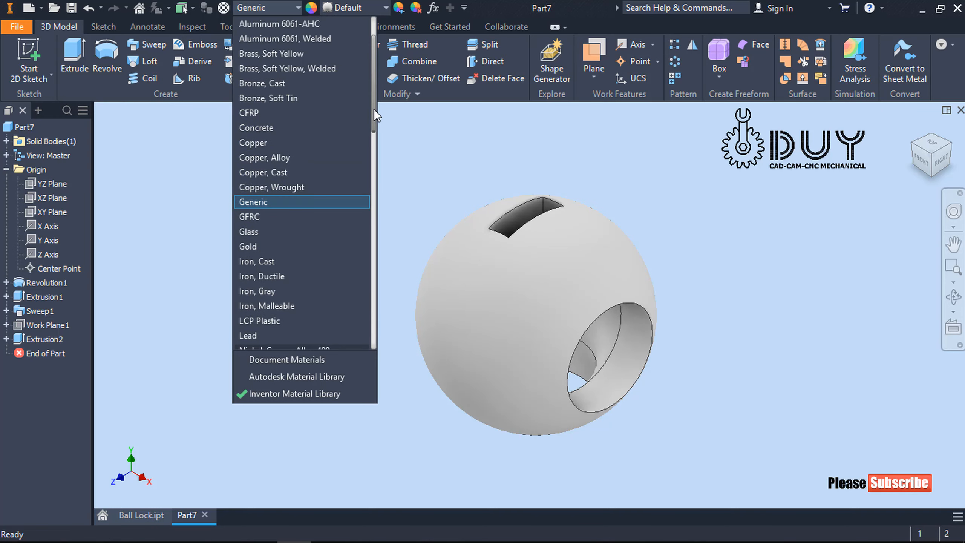
left_click(306, 55)
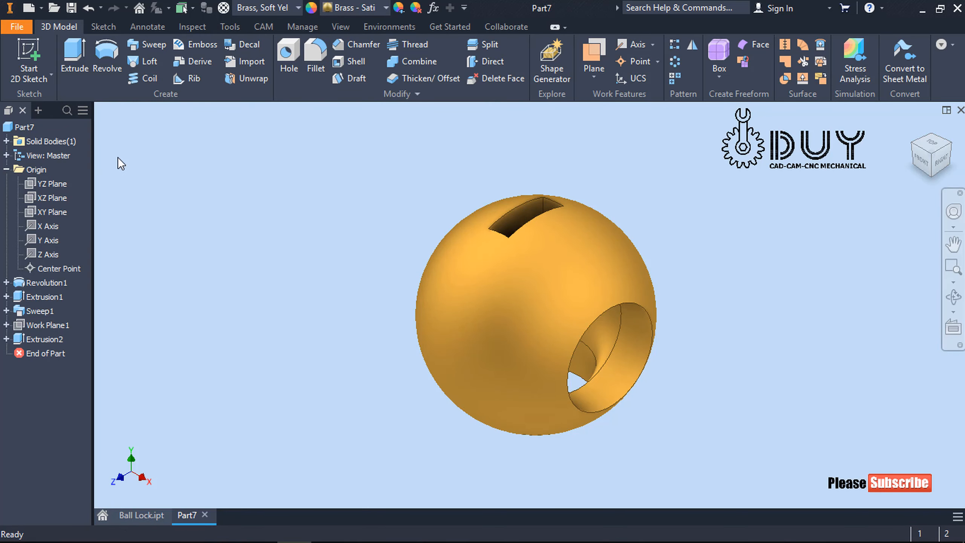
Step: Save the part in the Projects folder under the file name Ball
left_click(71, 7)
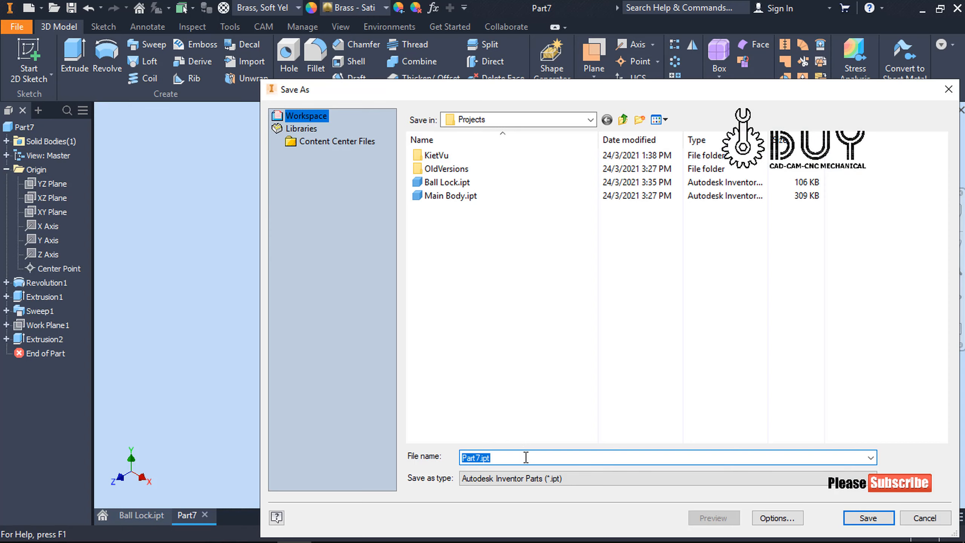
type("Ball")
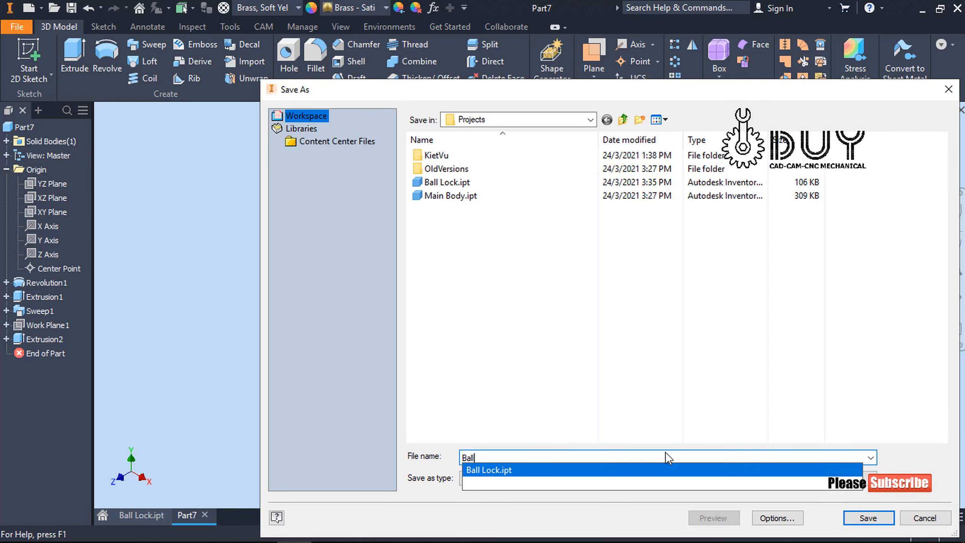
key("Tab")
key("Return")
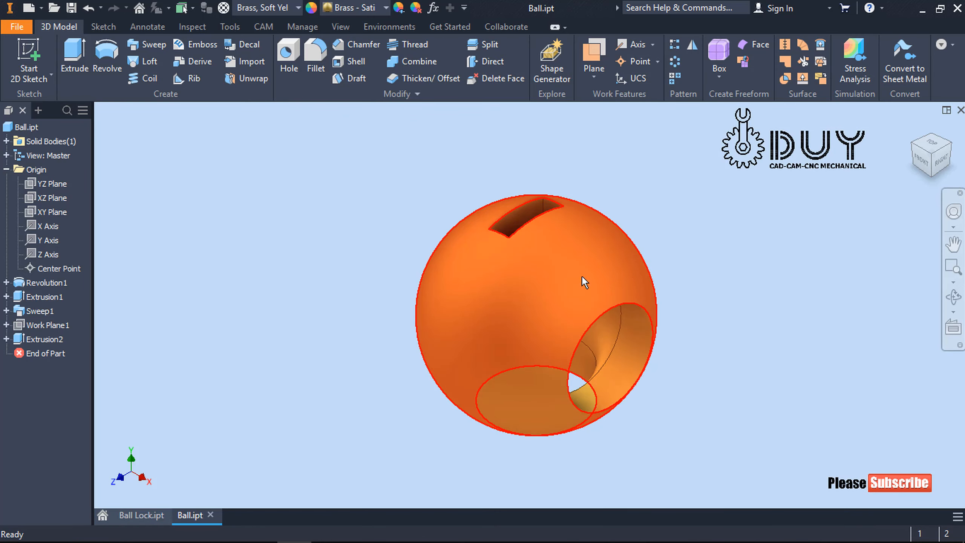
Step: Set the current view as the home view with the Fit to View option
left_click(957, 173)
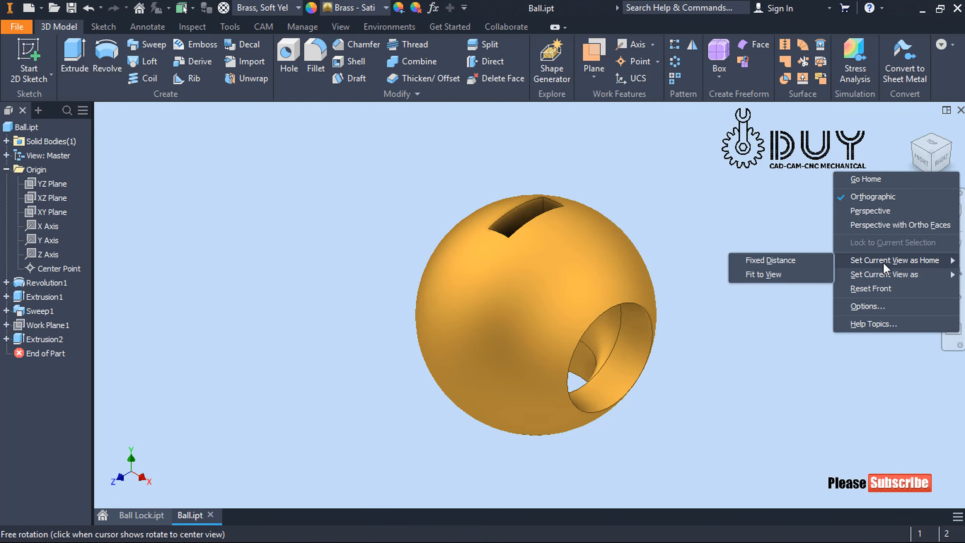
mouse_move(852, 262)
left_click(821, 272)
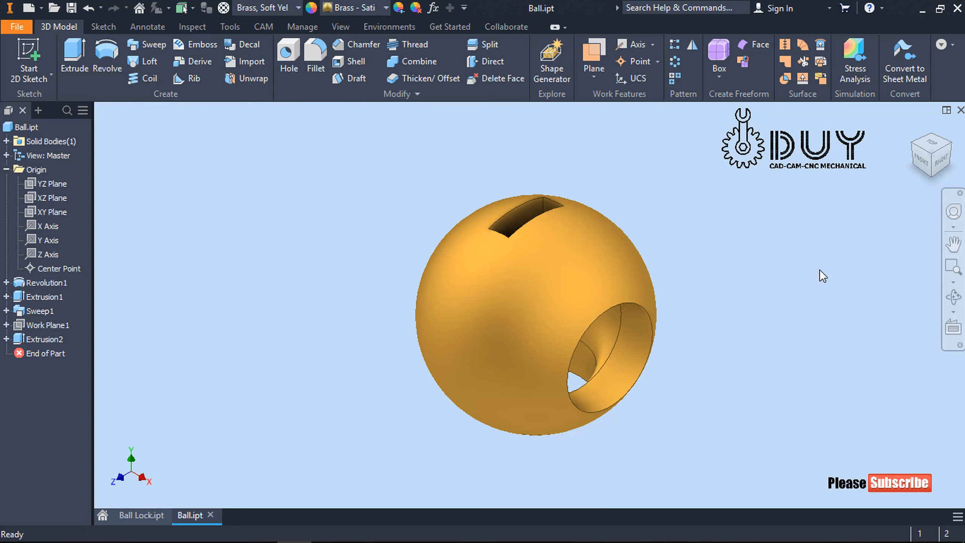
Step: Create a new part and start a 2D sketch on its XY plane
left_click(33, 8)
left_click(613, 480)
right_click(471, 219)
left_click(471, 259)
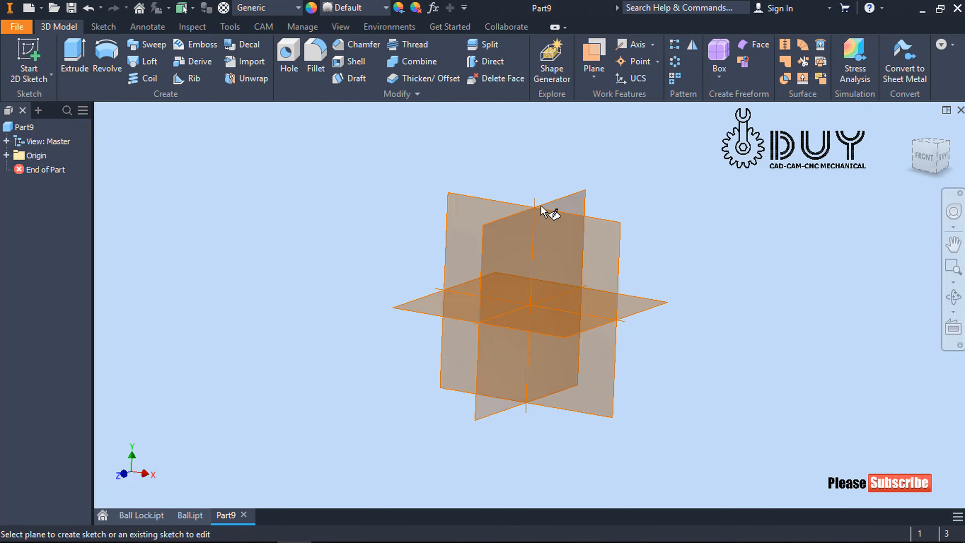
left_click(483, 178)
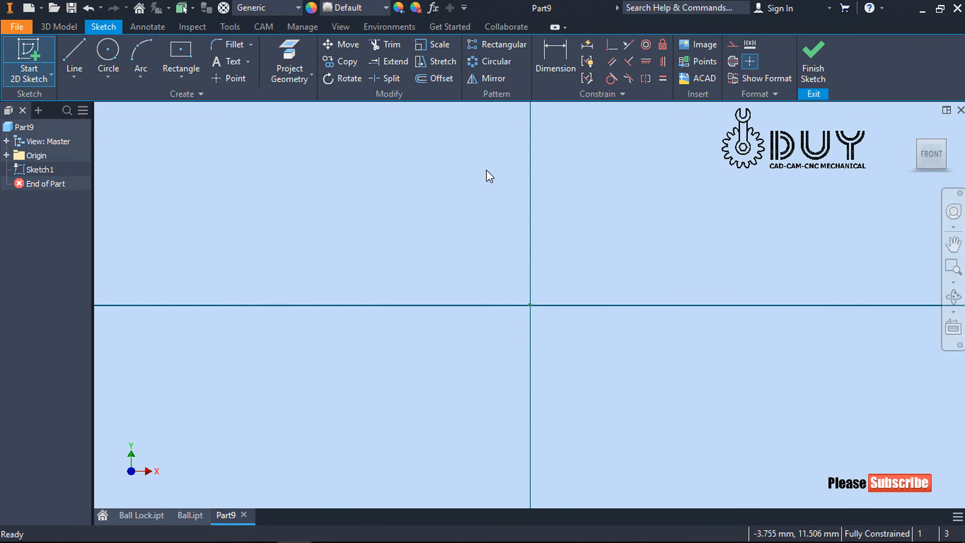
Step: Draw a circle about 19 mm in diameter centred on the origin
right_click(486, 170)
left_click(457, 151)
left_click(531, 305)
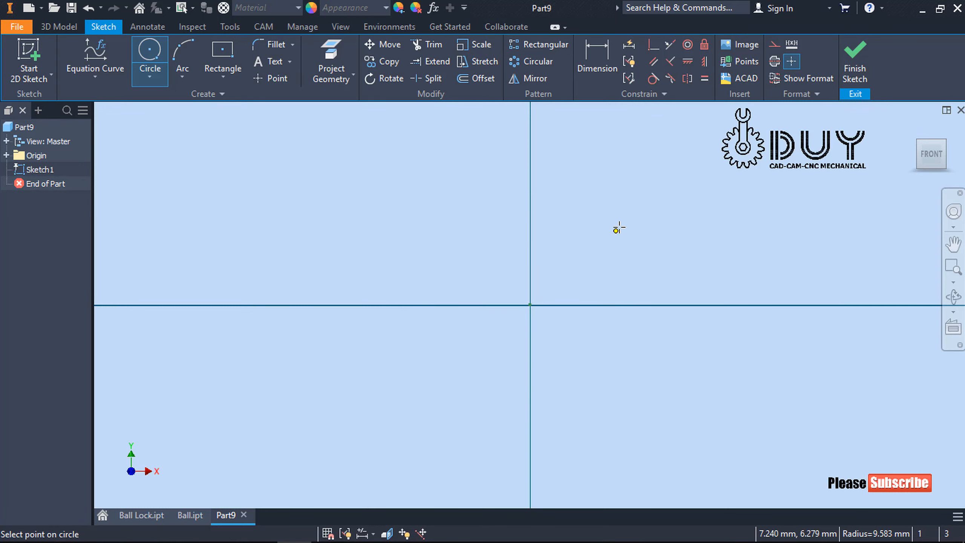
left_click(614, 229)
Step: Dimension the circle's diameter at 16 mm and finish the sketch
right_click(717, 194)
left_click(648, 198)
left_click(635, 262)
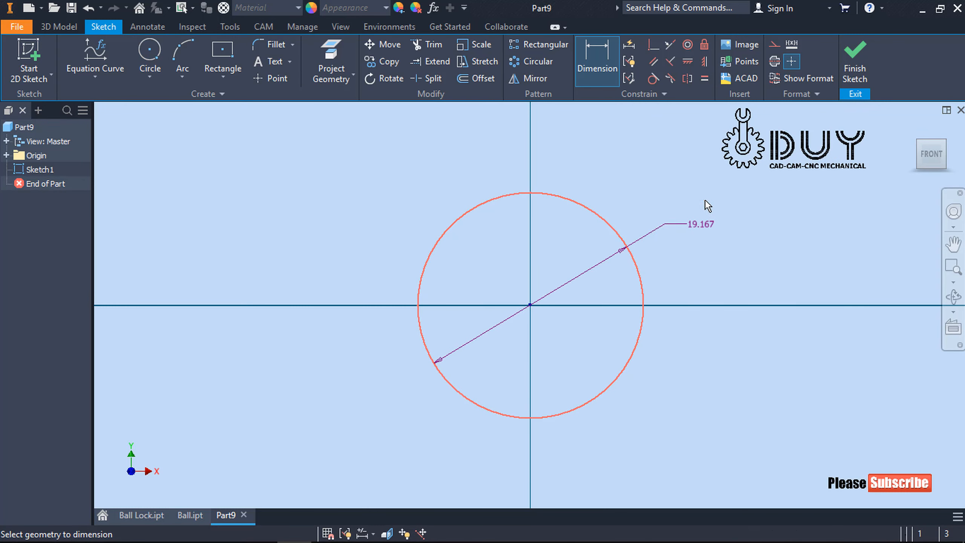
left_click(713, 191)
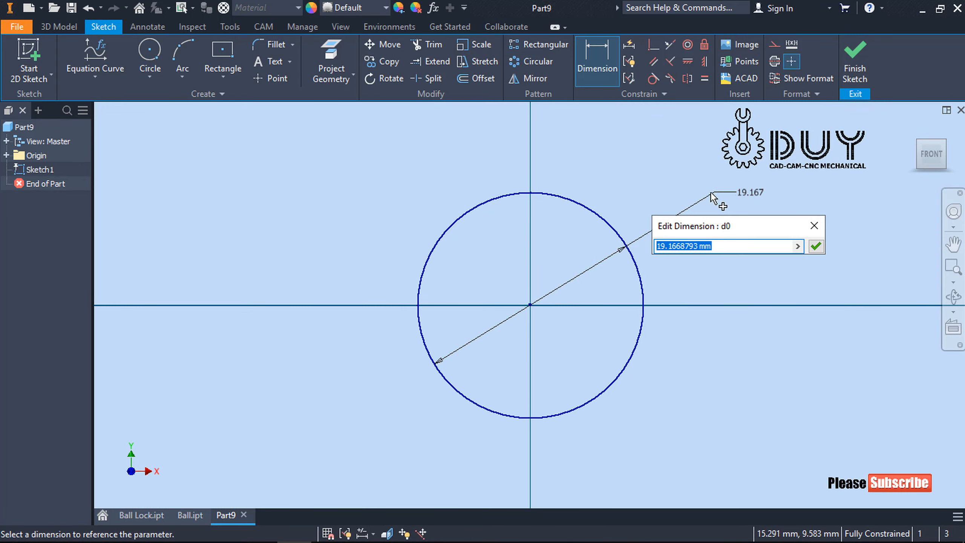
type("16")
key("Return")
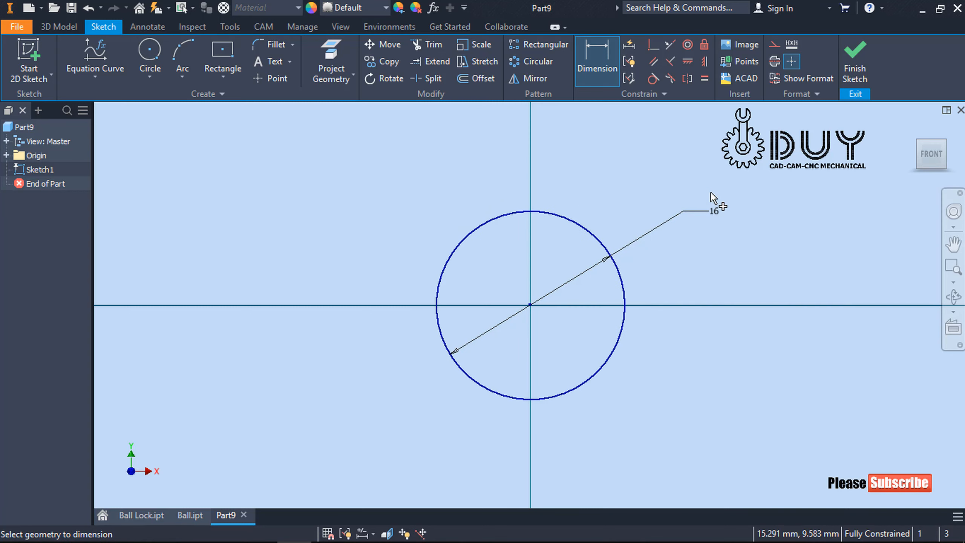
right_click(634, 168)
left_click(635, 208)
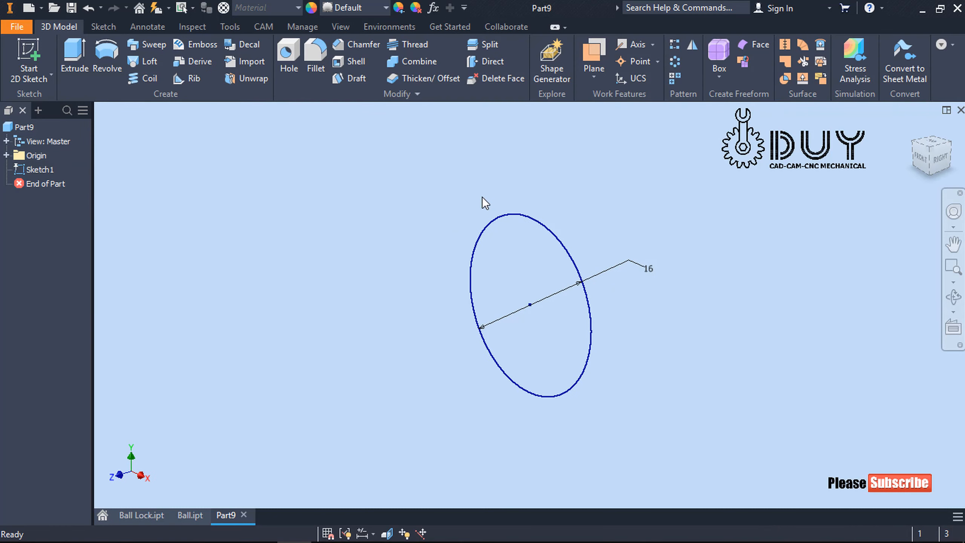
Step: Extrude the circle 3 mm to form a disc
right_click(413, 196)
left_click(456, 176)
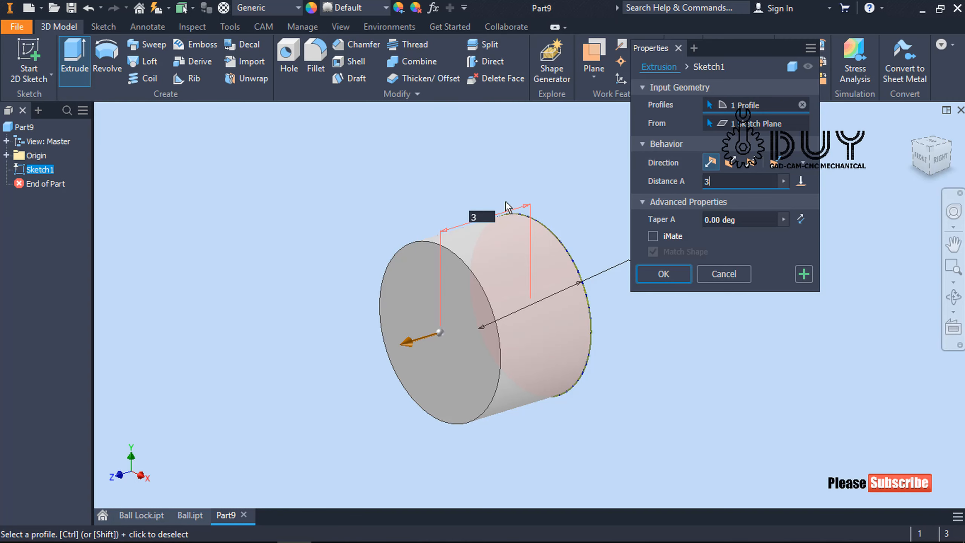
key("Return")
Step: Start a sketch on the disc's front face and draw a centre rectangle about 5 mm wide from the origin
right_click(414, 181)
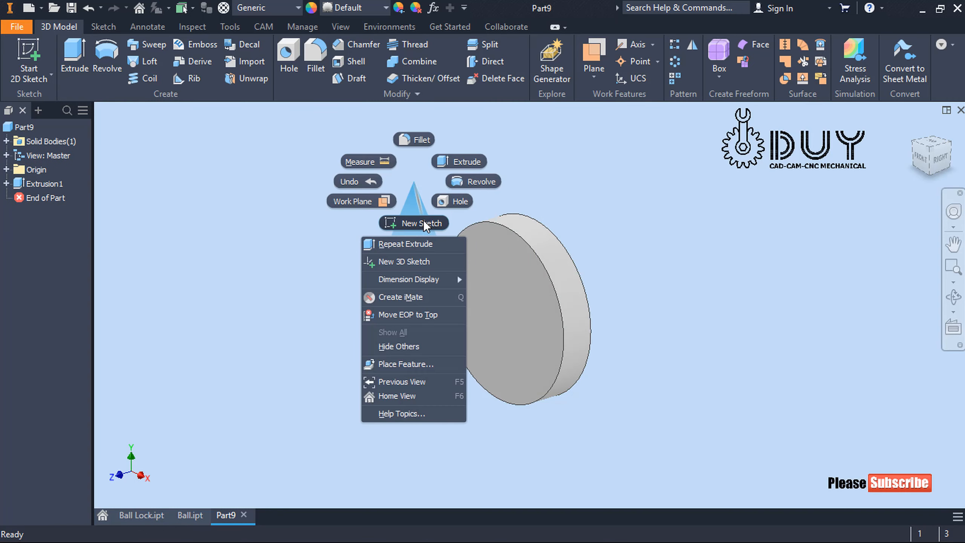
left_click(424, 220)
left_click(522, 273)
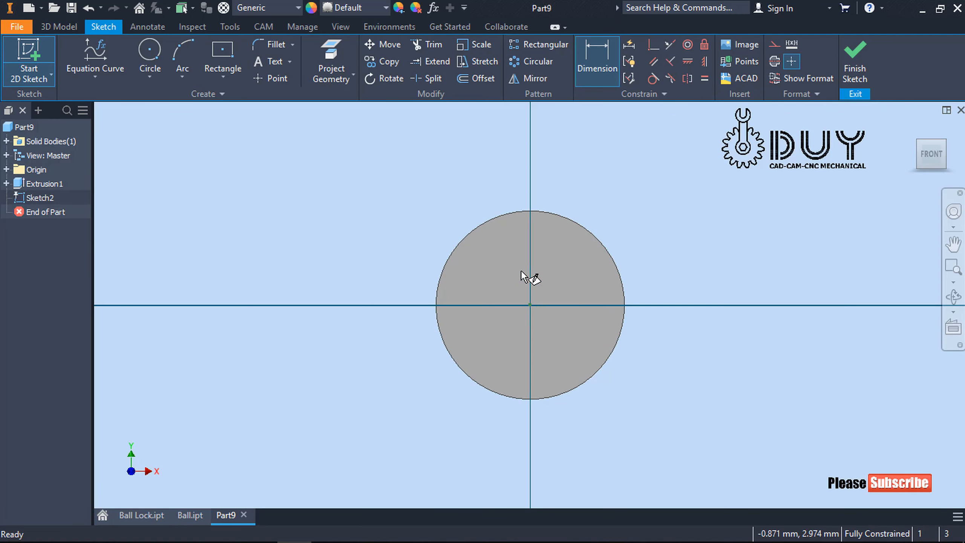
right_click(347, 188)
left_click(241, 82)
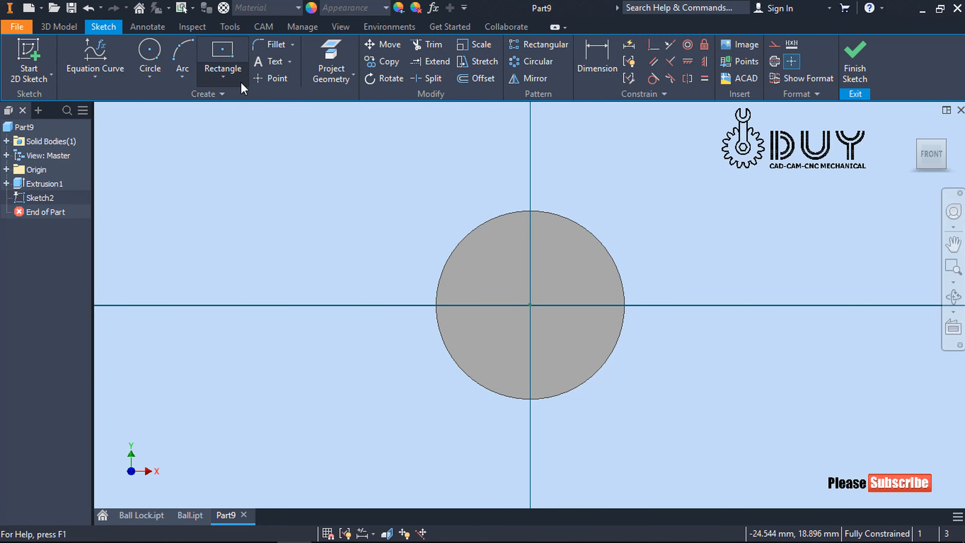
left_click(530, 305)
left_click(559, 267)
Step: Dimension the rectangle to 10 mm wide and 10 mm high, and finish the sketch
right_click(667, 182)
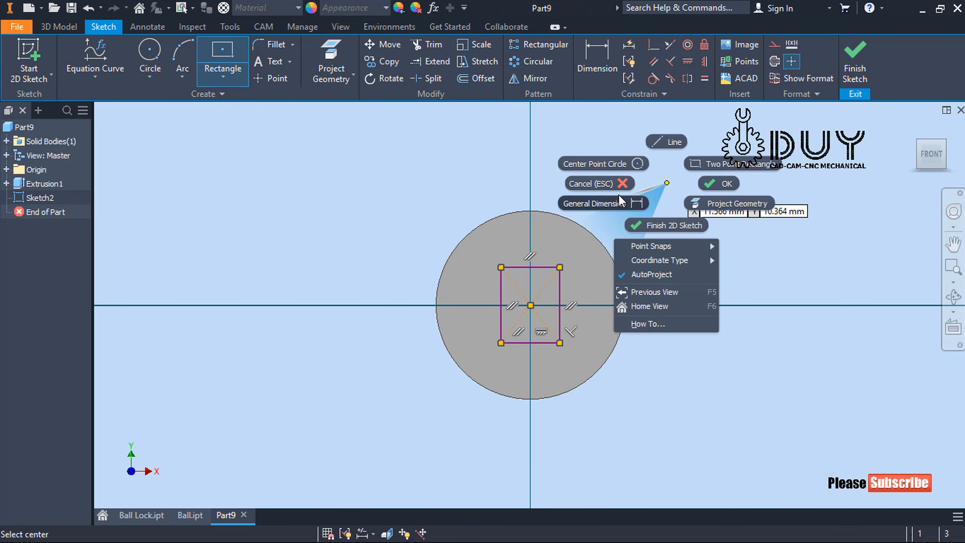
left_click(618, 194)
left_click(546, 266)
left_click(544, 234)
type("10")
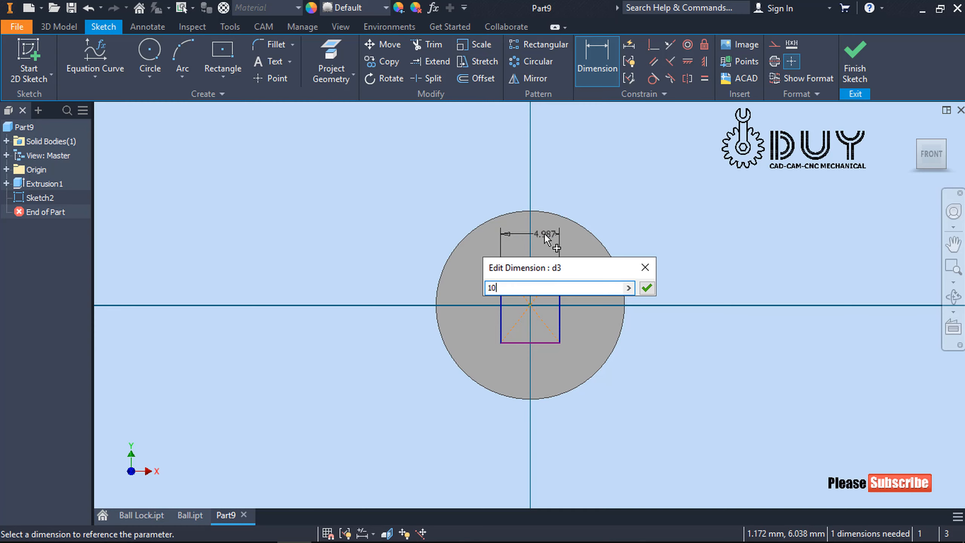
key("Return")
left_click(589, 290)
left_click(684, 279)
type("10")
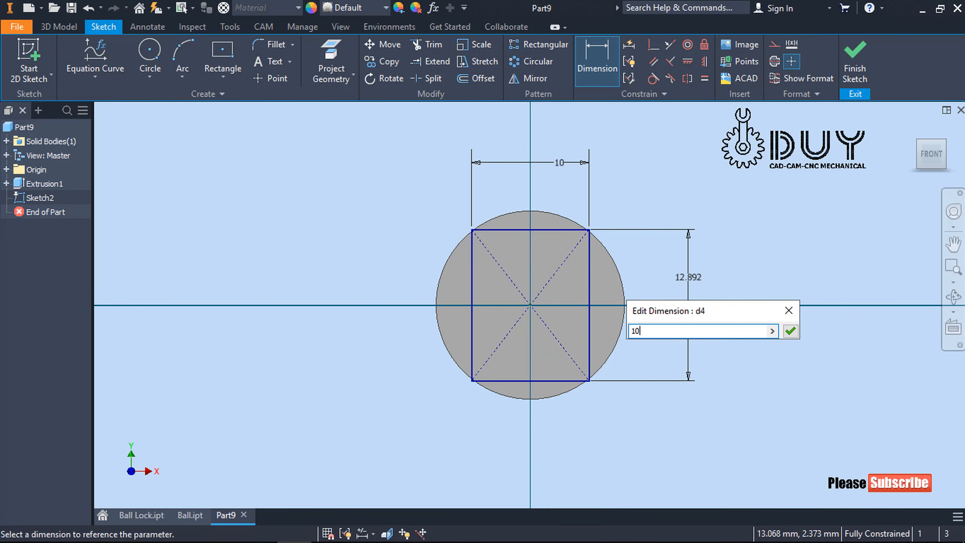
key("Return")
left_click(854, 60)
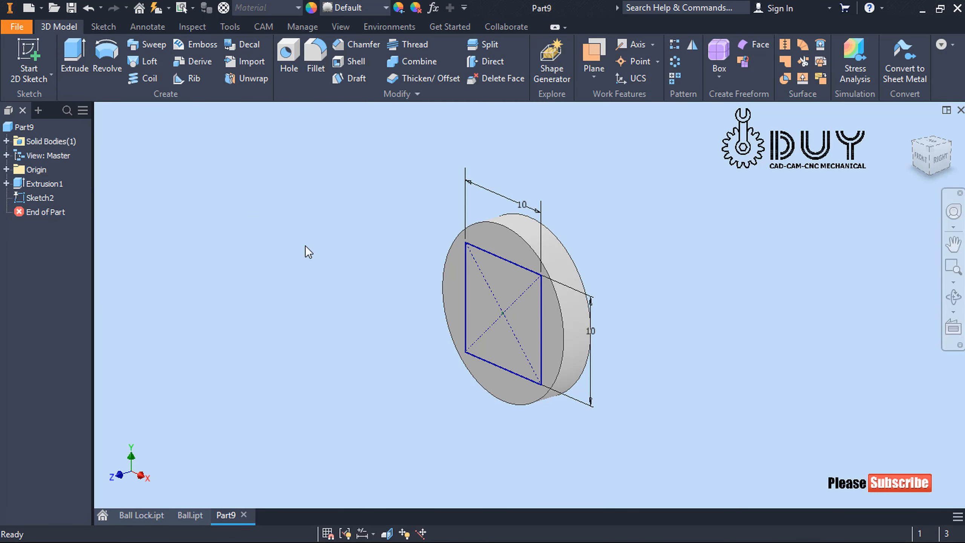
Step: Cut the 10 mm square 2 mm deep into the disc with a reversed extrusion
key("e")
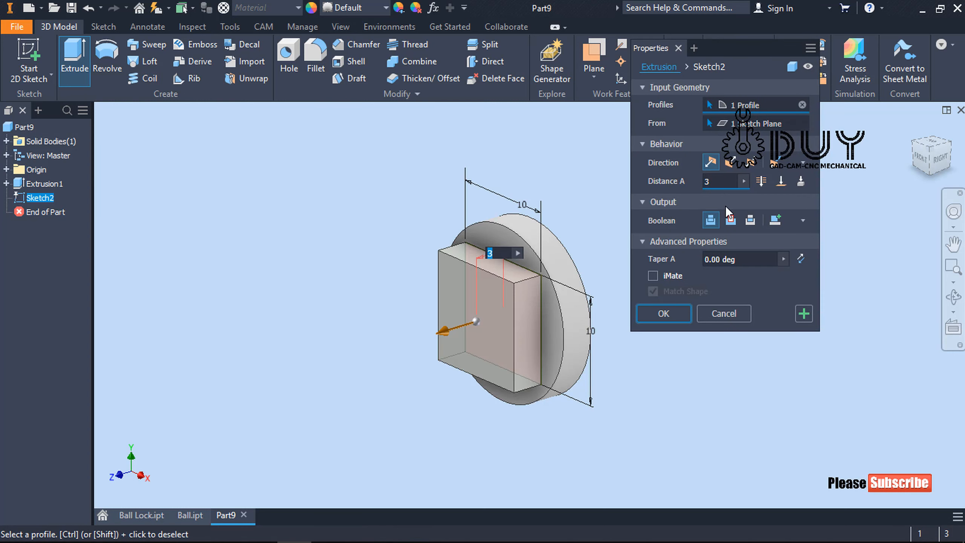
left_click(732, 163)
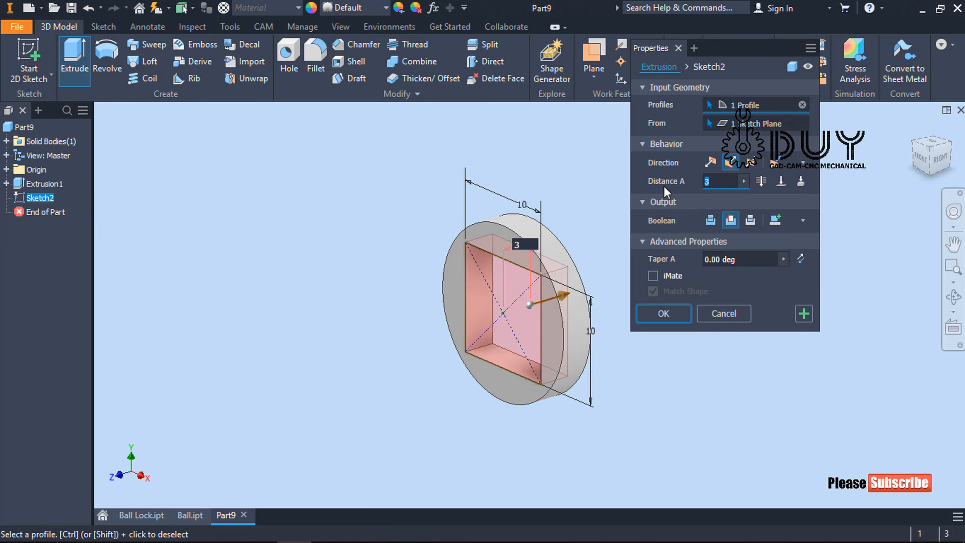
left_click(658, 313)
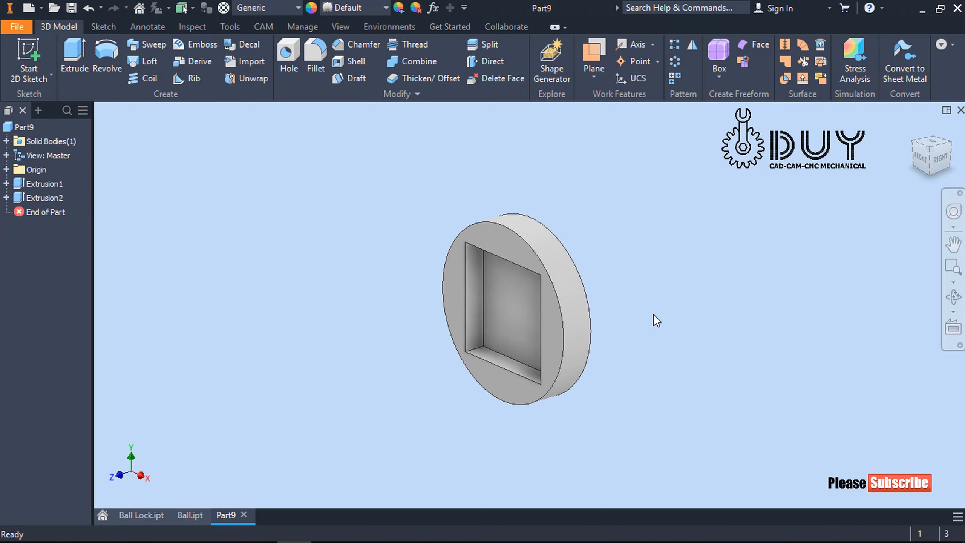
Step: Start a 2D sketch on the disc's flat back face
mouse_move(701, 319)
middle_mouse_down("shift")
mouse_move(597, 323)
mouse_move(539, 312)
middle_mouse_up("shift")
right_click(683, 212)
left_click(683, 252)
left_click(564, 304)
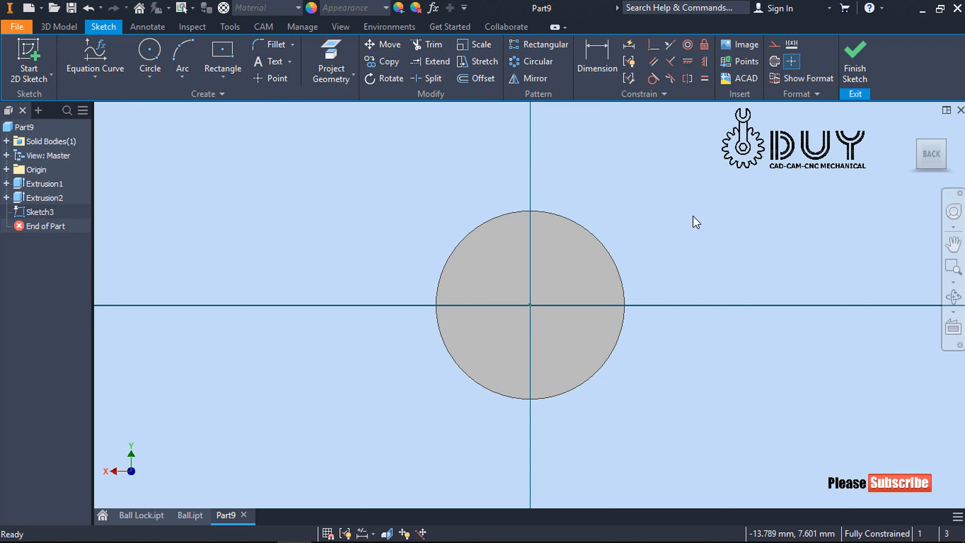
Step: Project the origin's X and Y axes into the sketch and convert both lines to construction geometry
right_click(414, 150)
left_click(454, 169)
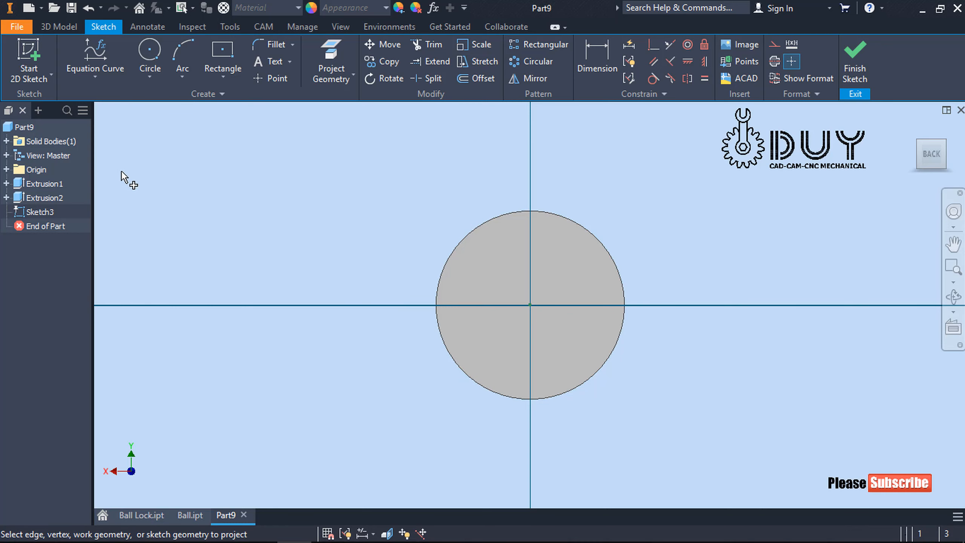
left_click(6, 170)
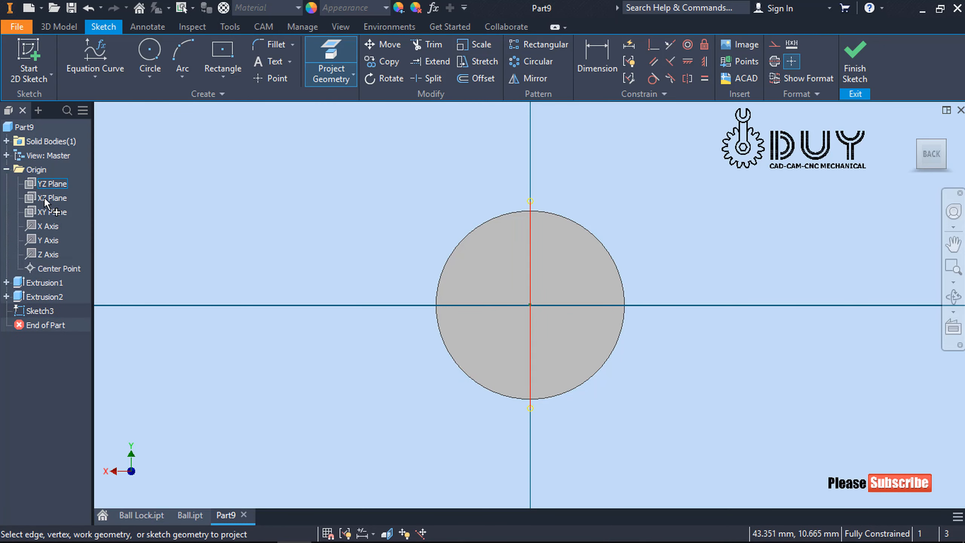
left_click(54, 240)
left_click(53, 227)
key("Escape")
left_click_drag(273, 154, 750, 410)
left_click(530, 197, "ctrl")
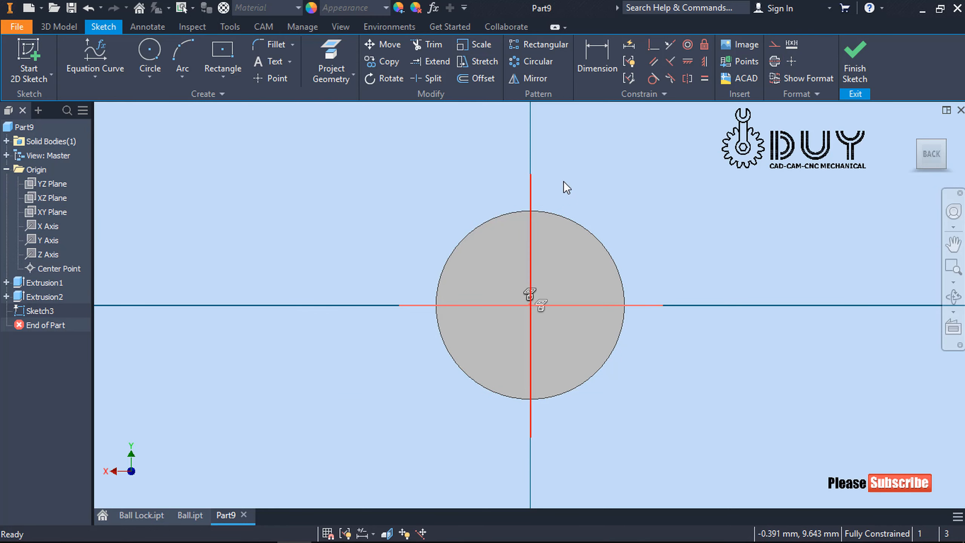
left_click(777, 47)
Step: Draw a centre rectangle about 22 mm high from the origin on the disc's back face
left_click(222, 53)
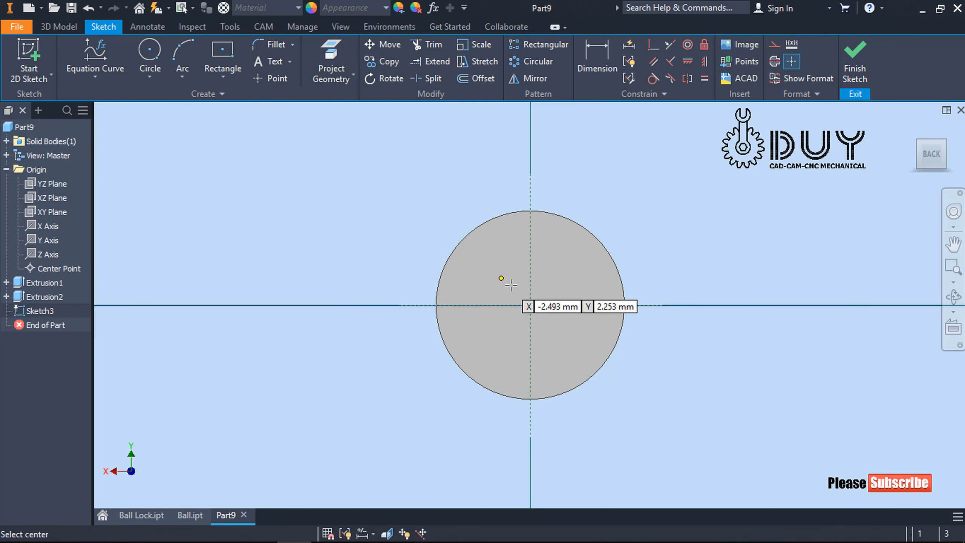
left_click(530, 305)
left_click(461, 174)
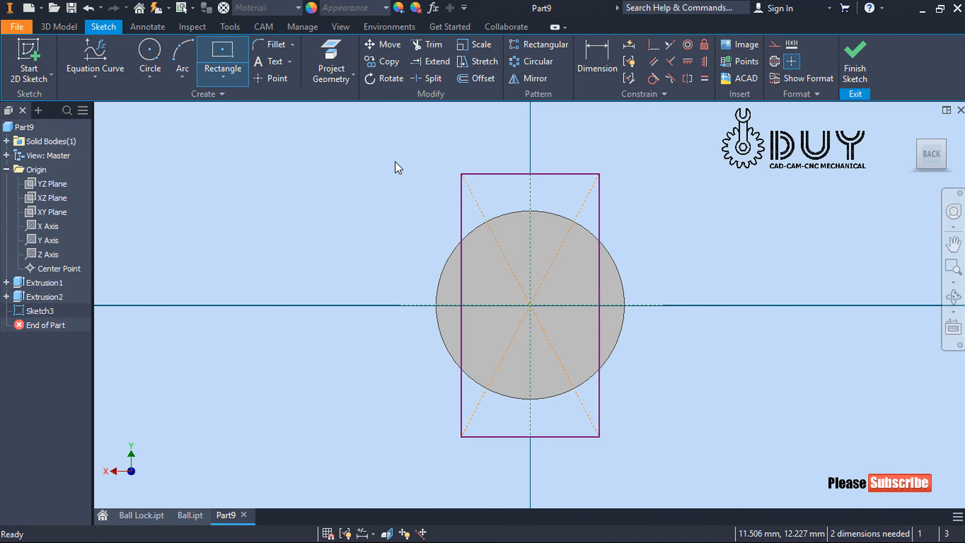
Step: Dimension the back-face rectangle to 16 mm high and 12 mm wide
right_click(363, 178)
left_click(323, 181)
left_click(465, 218)
left_click(264, 248)
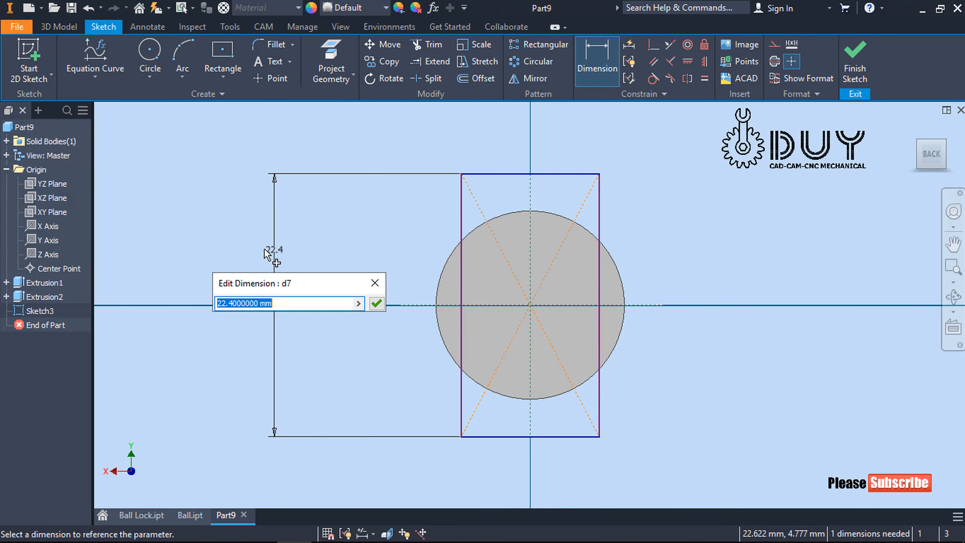
type("16")
key("Return")
left_click(497, 213)
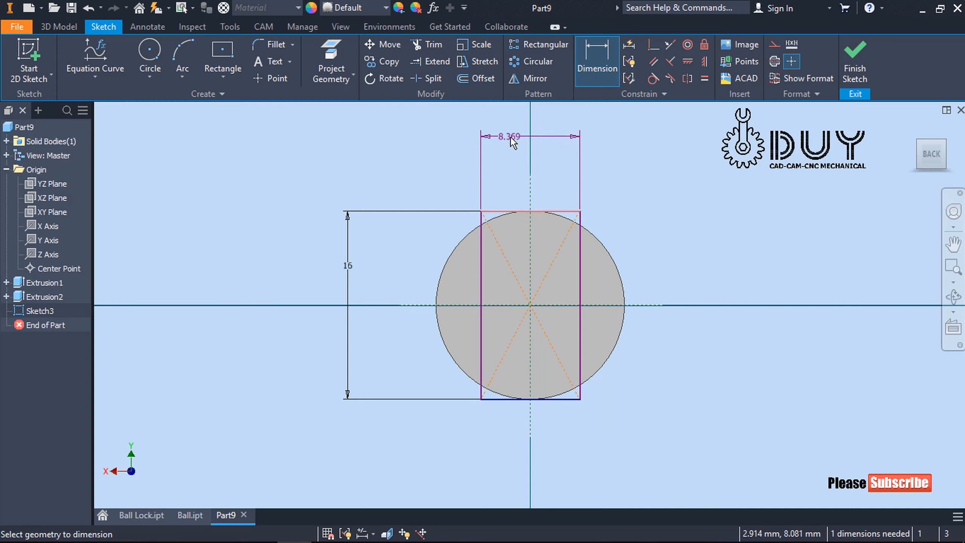
left_click(508, 136)
type("12")
key("Return")
key("Escape")
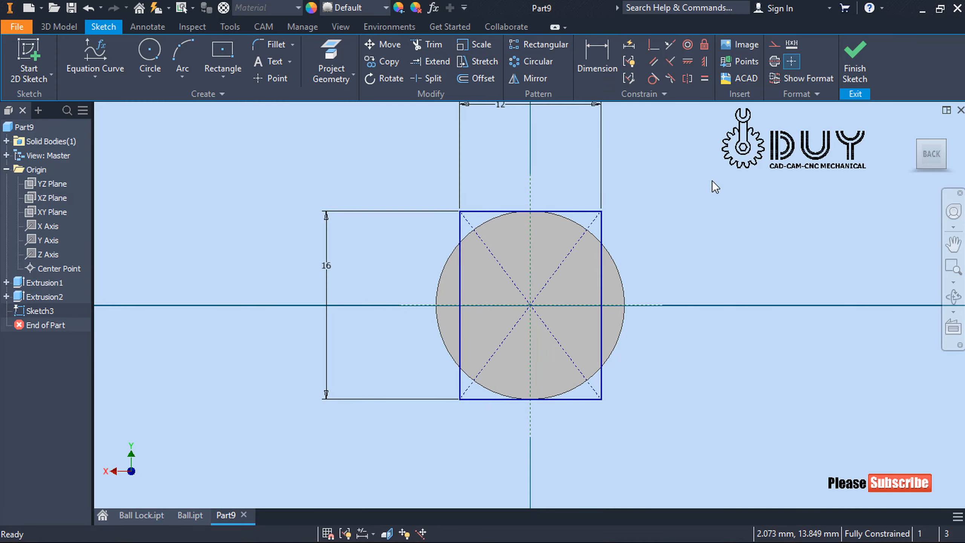
Step: Draw a vertical 16 mm line through the rectangle's centre, from its upper edge to its lower edge
right_click(712, 186)
left_click(638, 187)
left_click(530, 210)
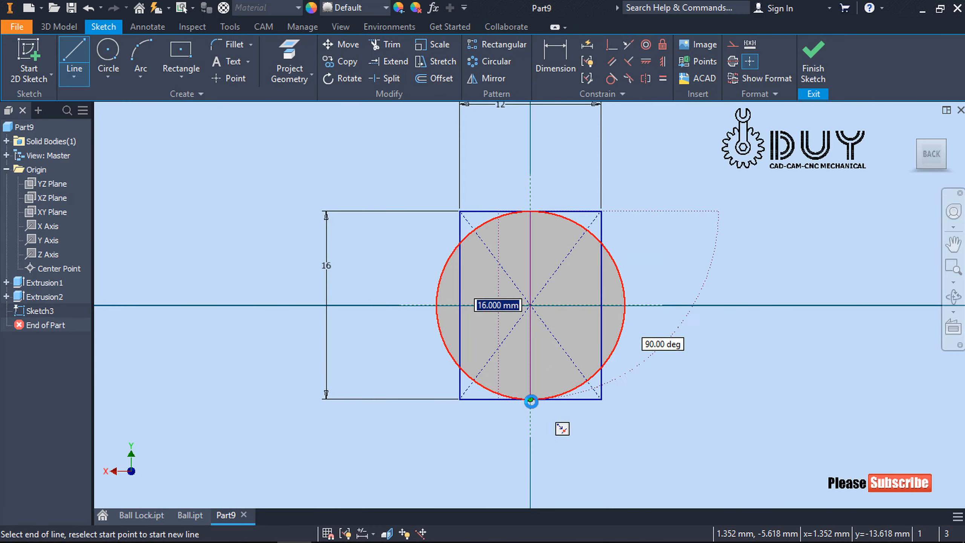
double_click(530, 399)
key("Escape")
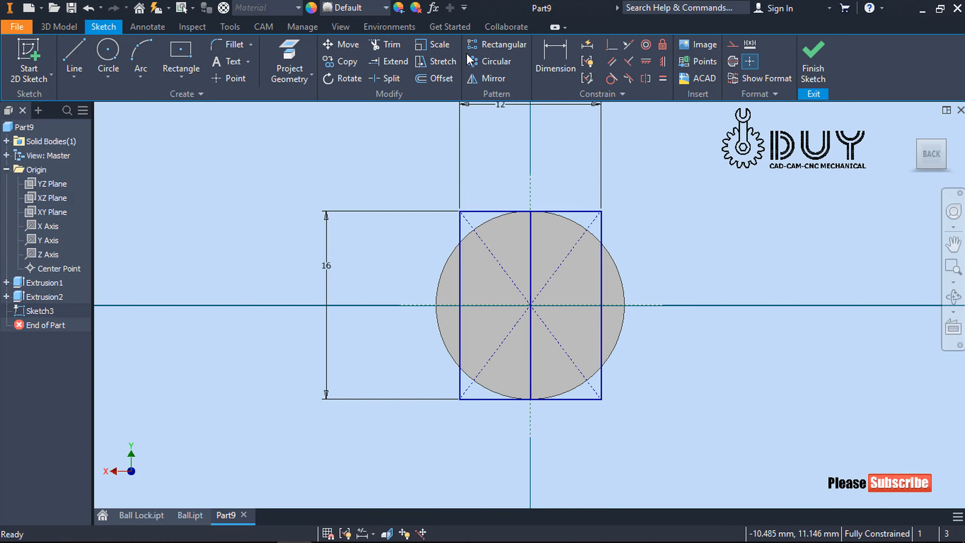
Step: Trim the right halves of the rectangle's upper and lower edges, and turn its right edge into construction geometry
left_click(386, 44)
left_click(573, 212)
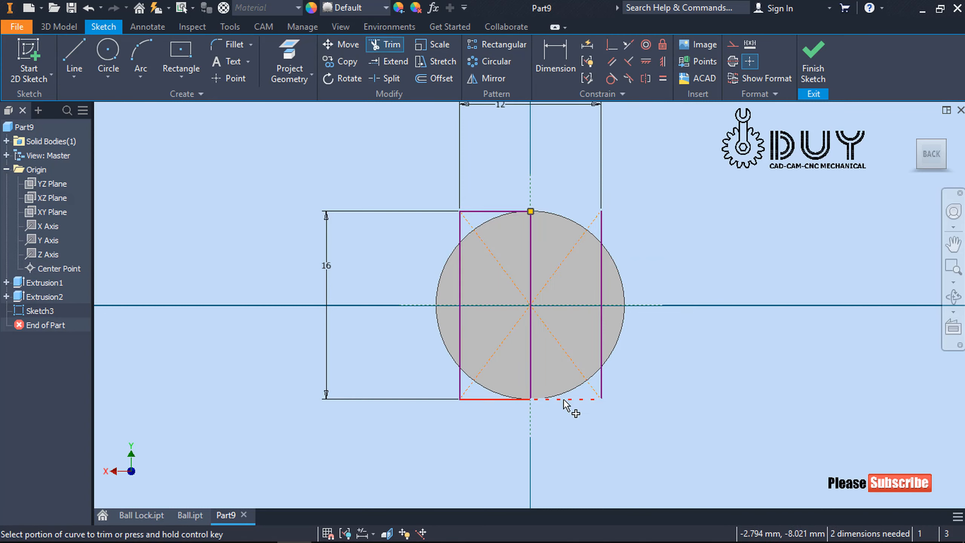
left_click(570, 399)
key("Escape")
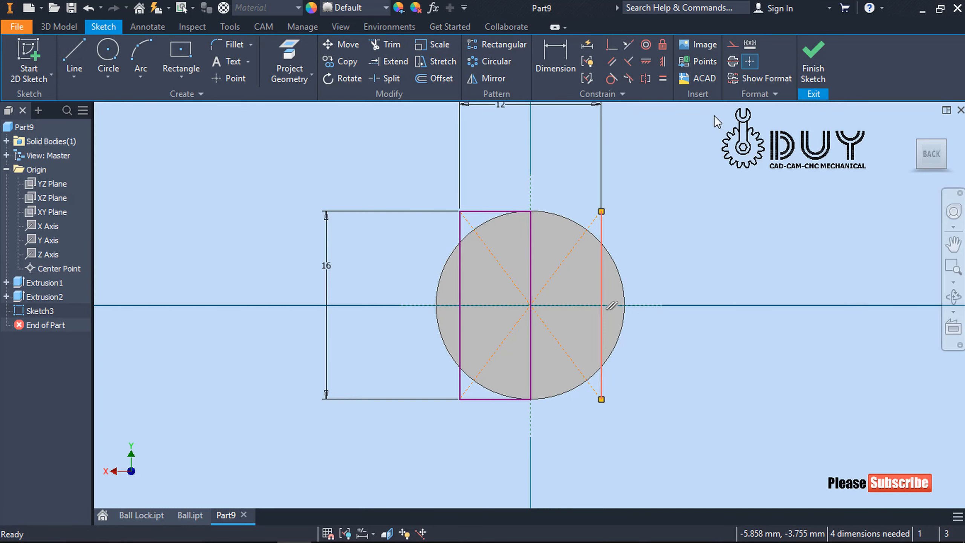
left_click(732, 44)
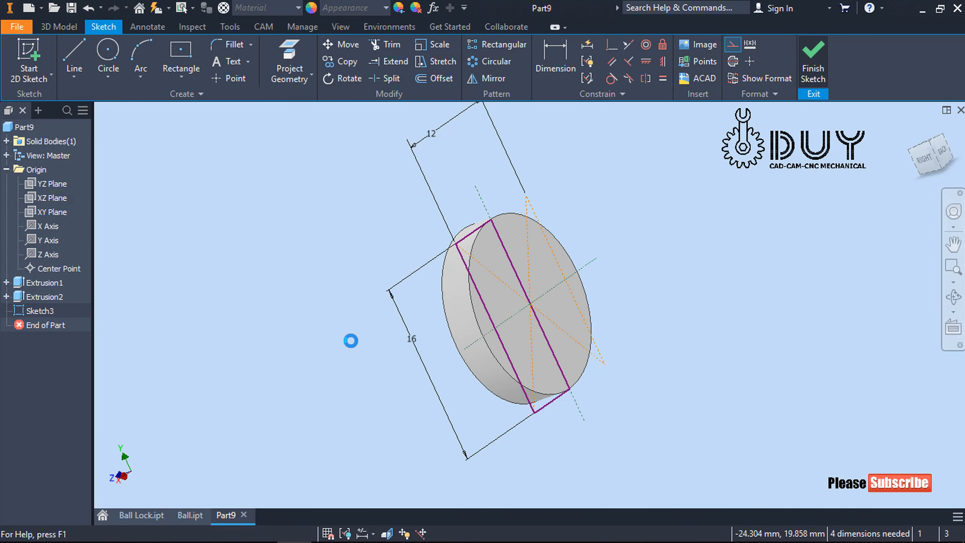
Step: Extrude the remaining half rectangle 11 mm outward from the disc's back face, joined to the body
right_click(256, 295)
left_click(291, 272)
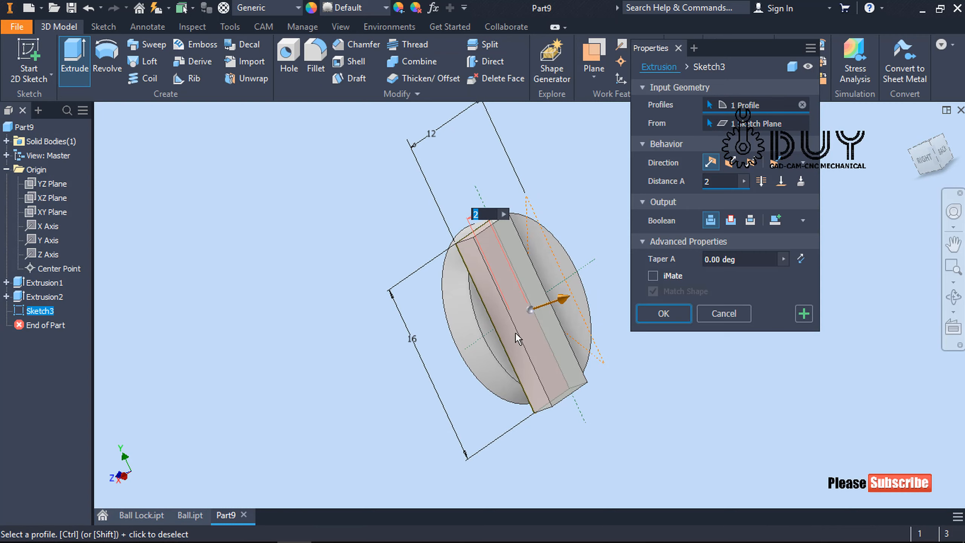
type("11")
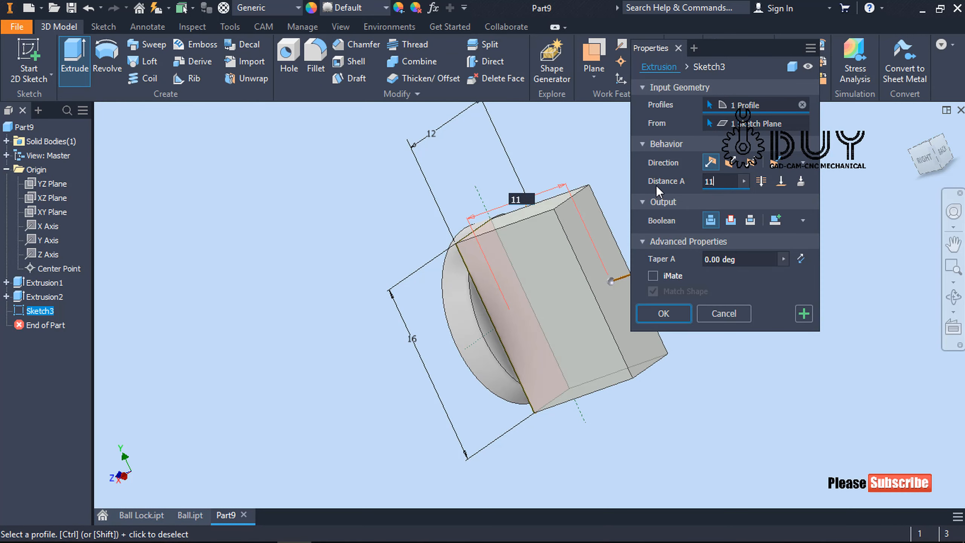
key("Return")
Step: Restore the home view and assign the soft yellow brass material to the part
middle_click_drag(612, 218, 749, 282, "shift")
left_click(912, 128)
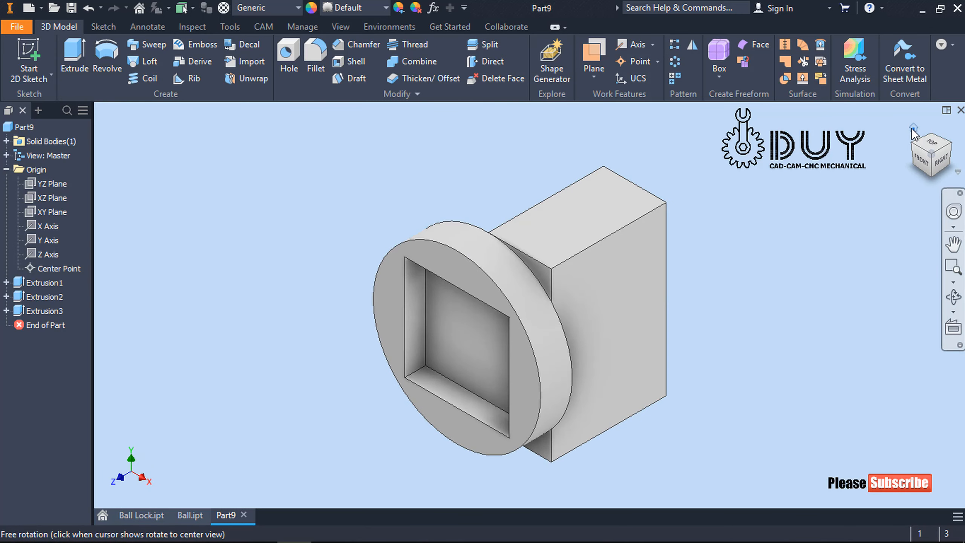
left_click(260, 7)
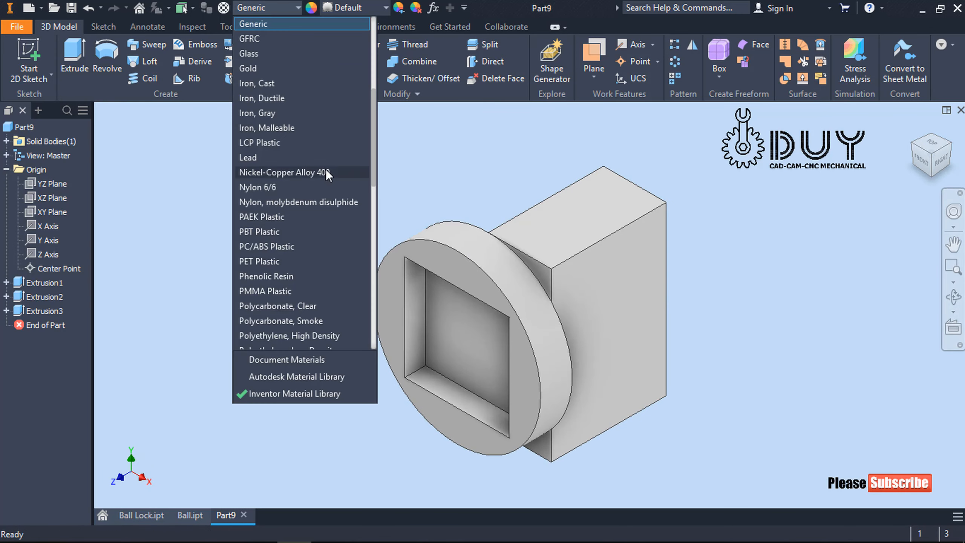
scroll(325, 172, "up", 4)
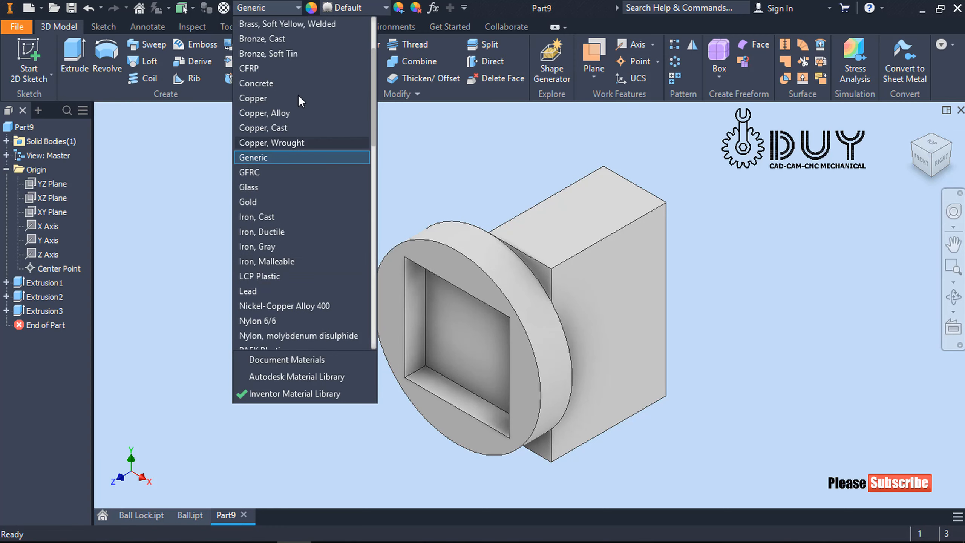
left_click(304, 53)
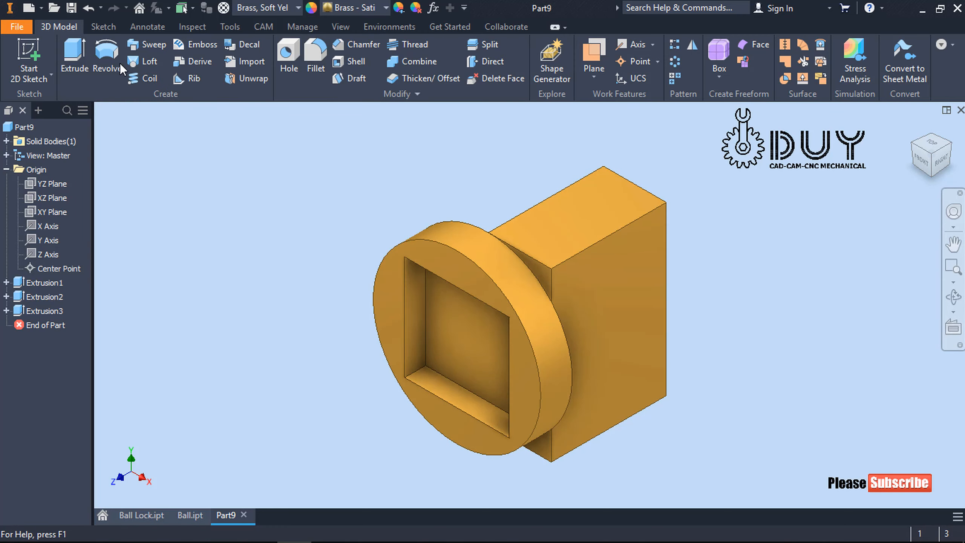
Step: Save the part as Bovable Ball in the Projects folder
left_click(71, 12)
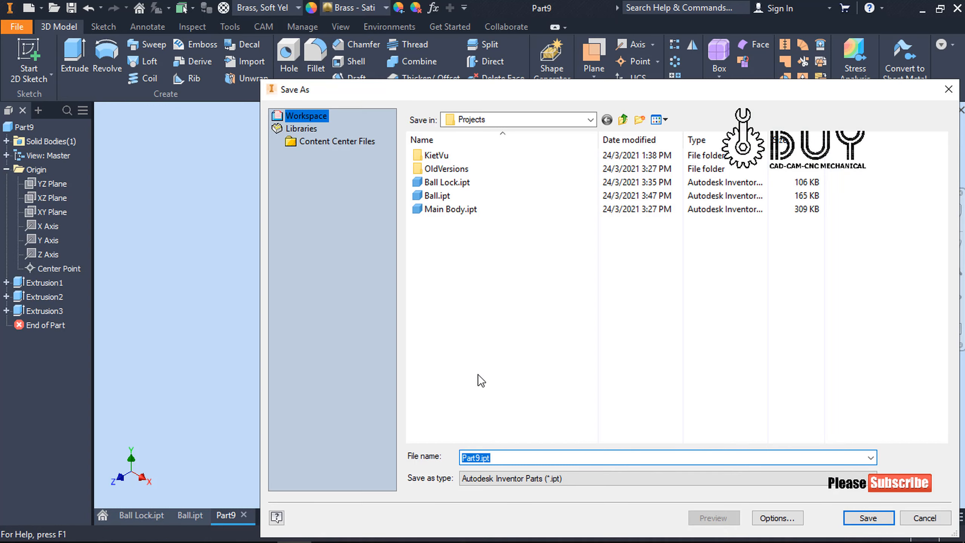
type("B")
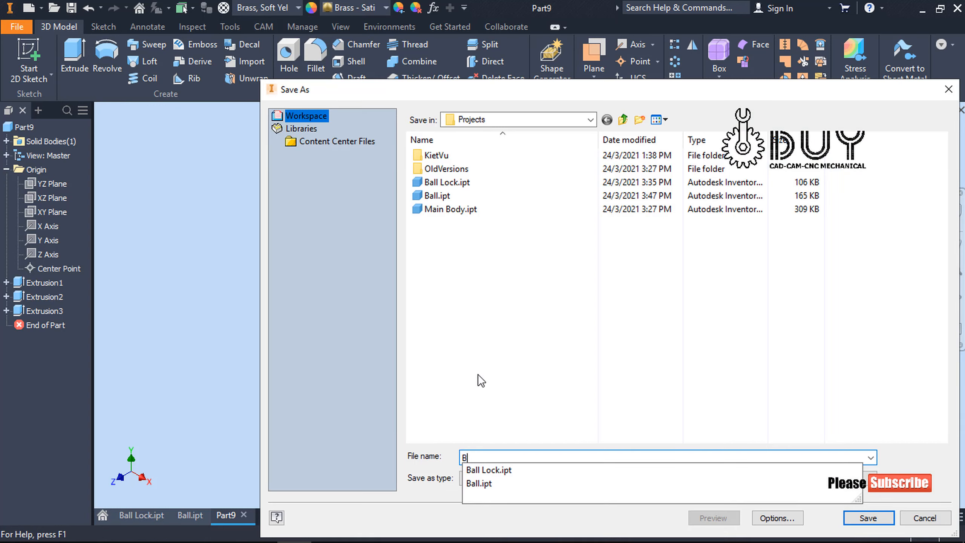
type("O")
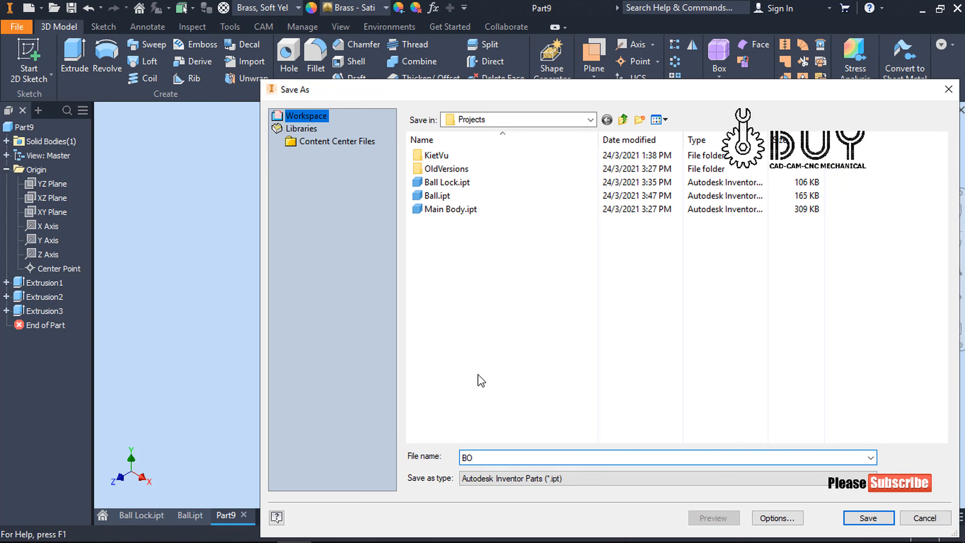
key("BackSpace")
type("ovable Ball")
left_click(856, 518)
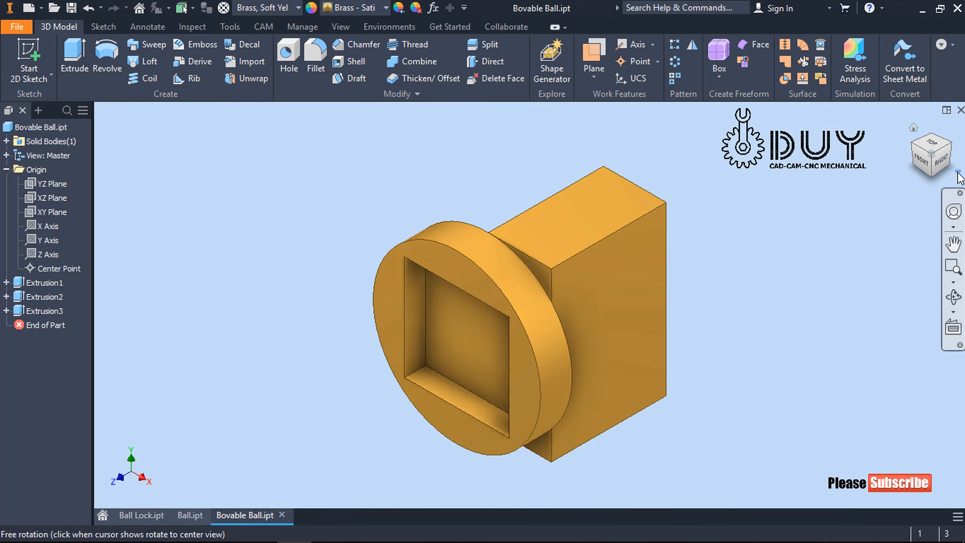
Step: Set the current view as the home view using Fit to View
left_click(958, 173)
mouse_move(926, 260)
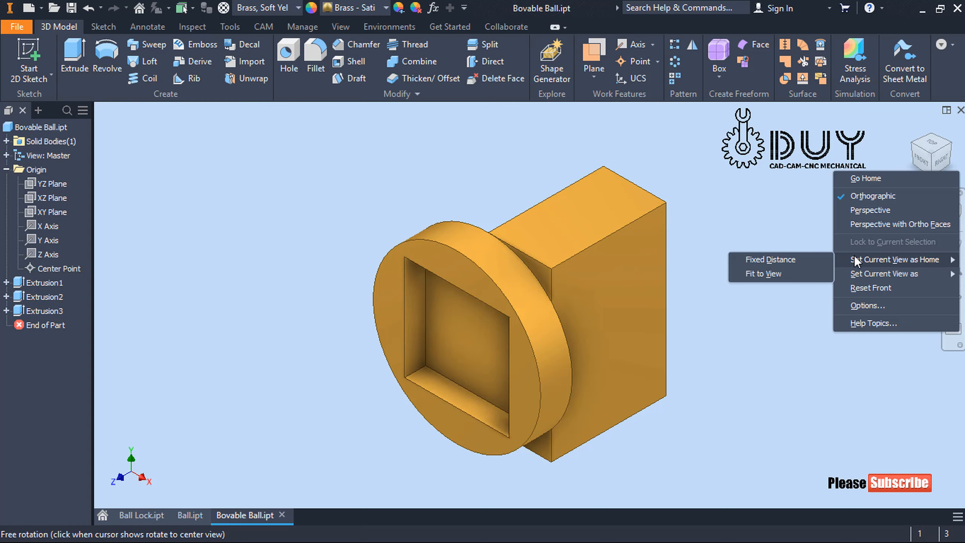
left_click(796, 273)
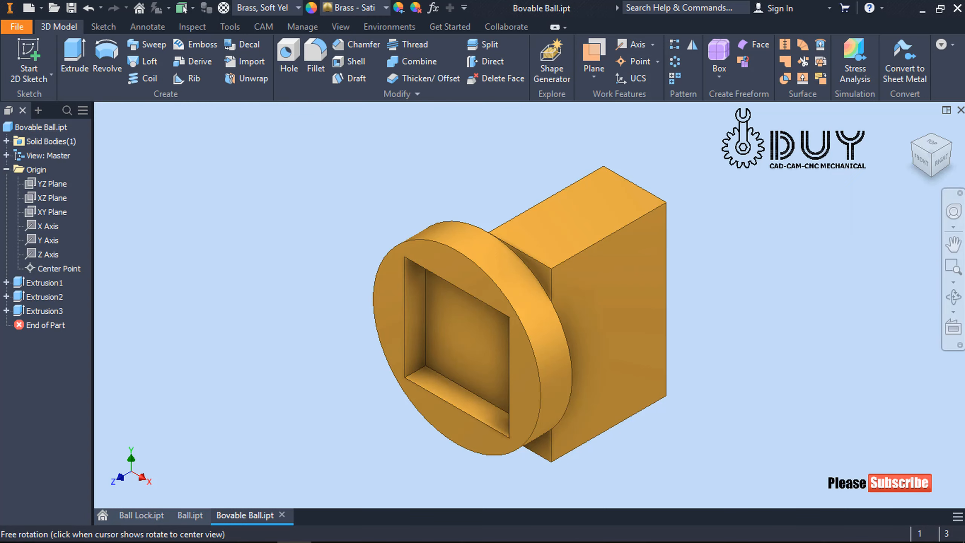
Step: Create a new part and start a 2D sketch on its XY plane
left_click(28, 8)
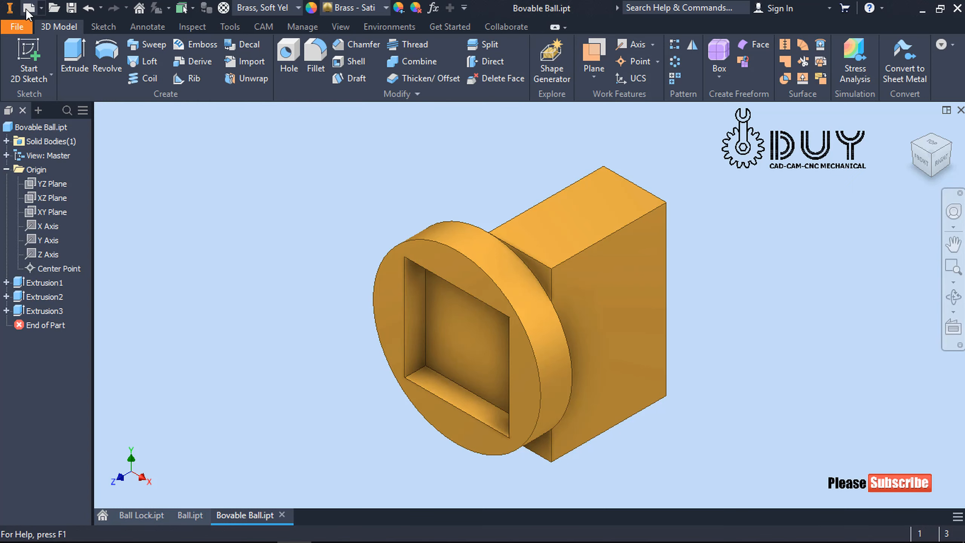
left_click(618, 479)
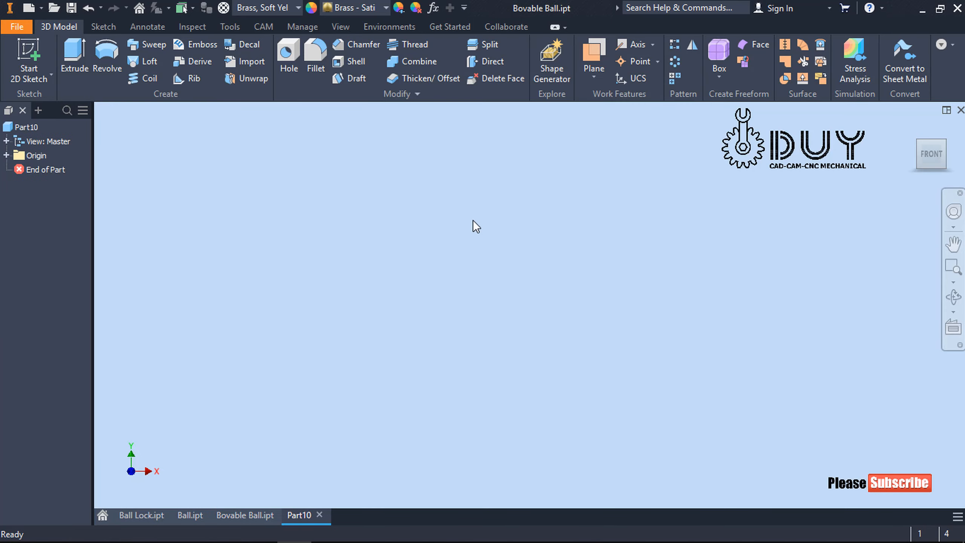
right_click(472, 220)
left_click(473, 244)
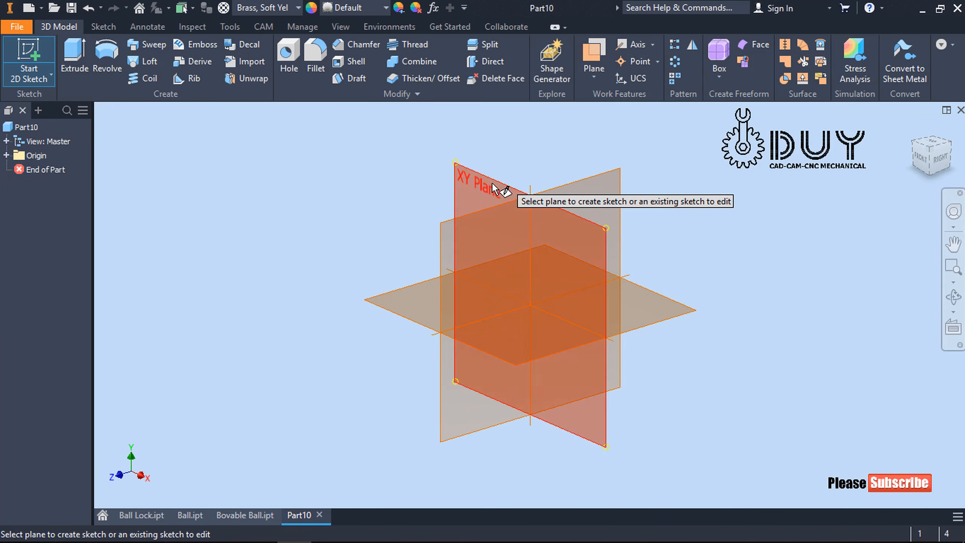
left_click(495, 188)
Step: Draw a circle centred on the origin, dimension its diameter as 16 mm and finish the sketch
right_click(425, 201)
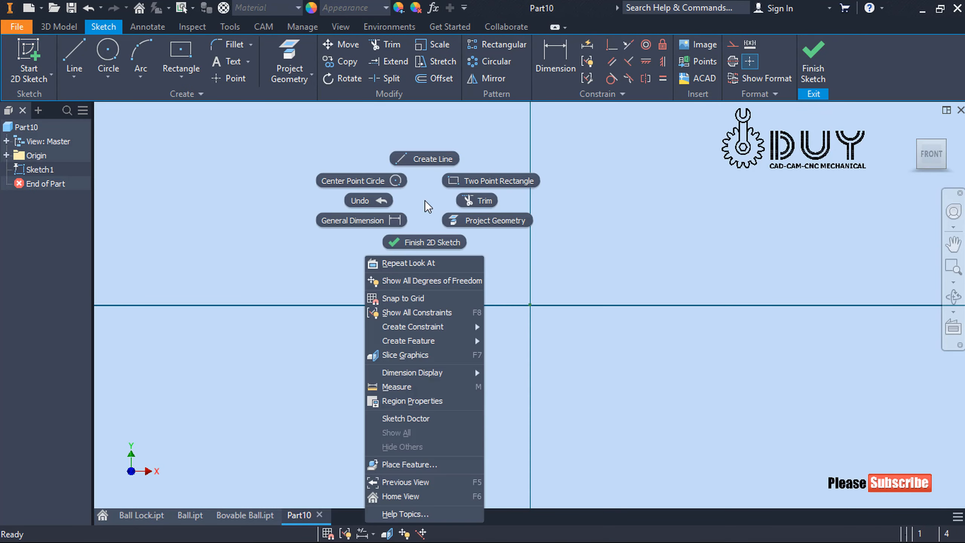
left_click(404, 185)
left_click(530, 305)
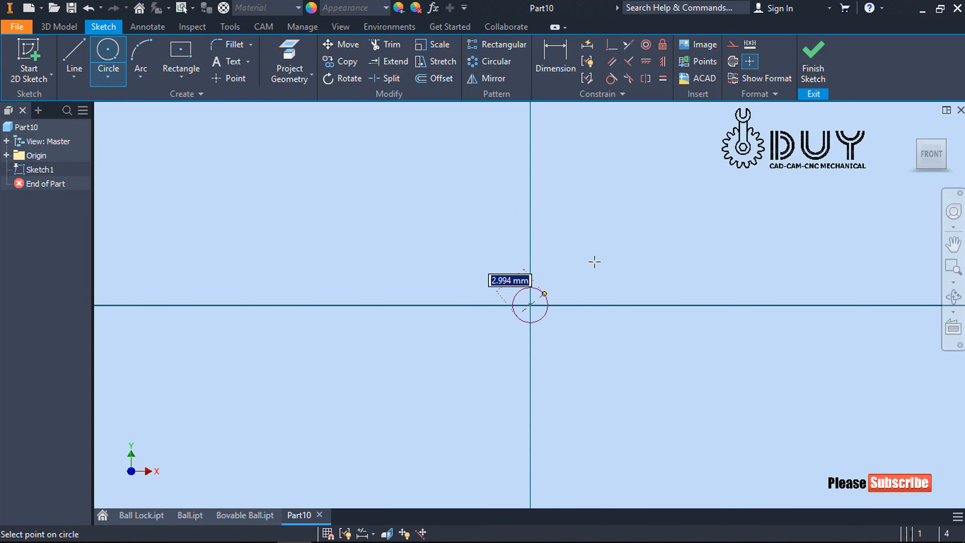
left_click(602, 254)
right_click(665, 206)
left_click(638, 227)
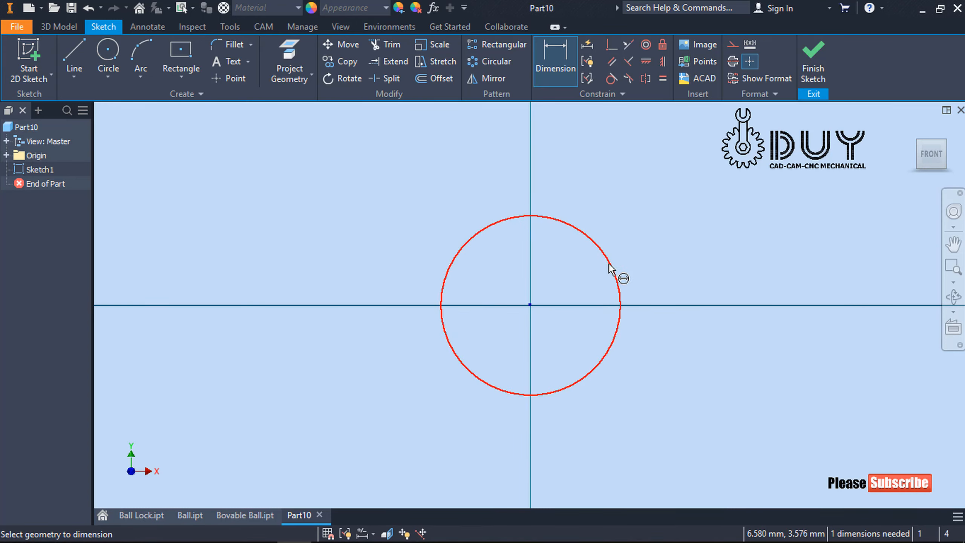
left_click(610, 264)
left_click(645, 234)
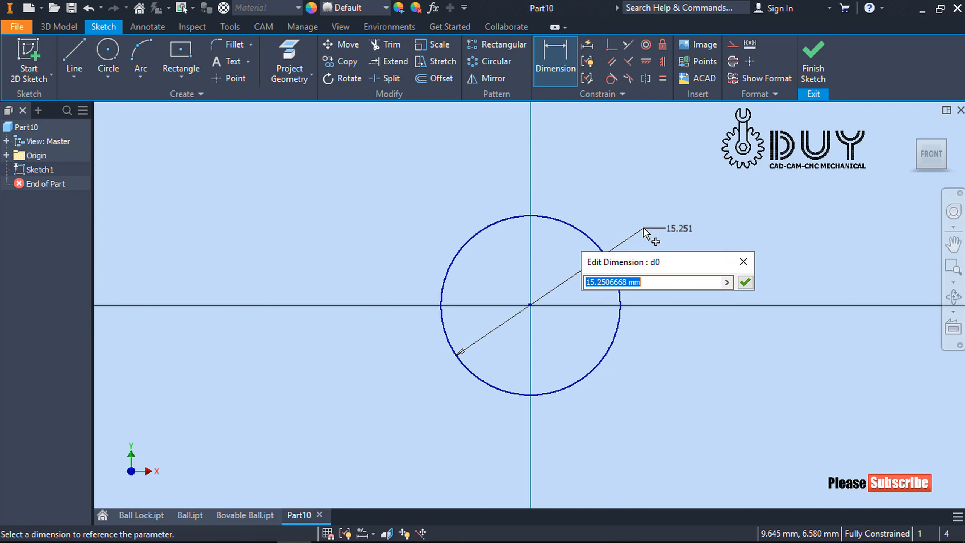
type("16")
key("Return")
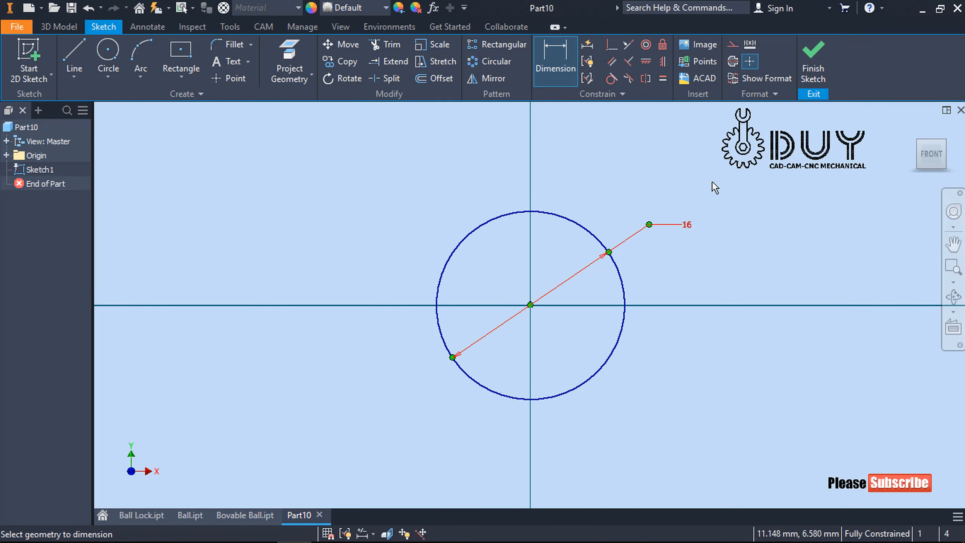
left_click(811, 64)
Step: Extrude the 16 mm circle by 1 mm into a thin disc
right_click(382, 243)
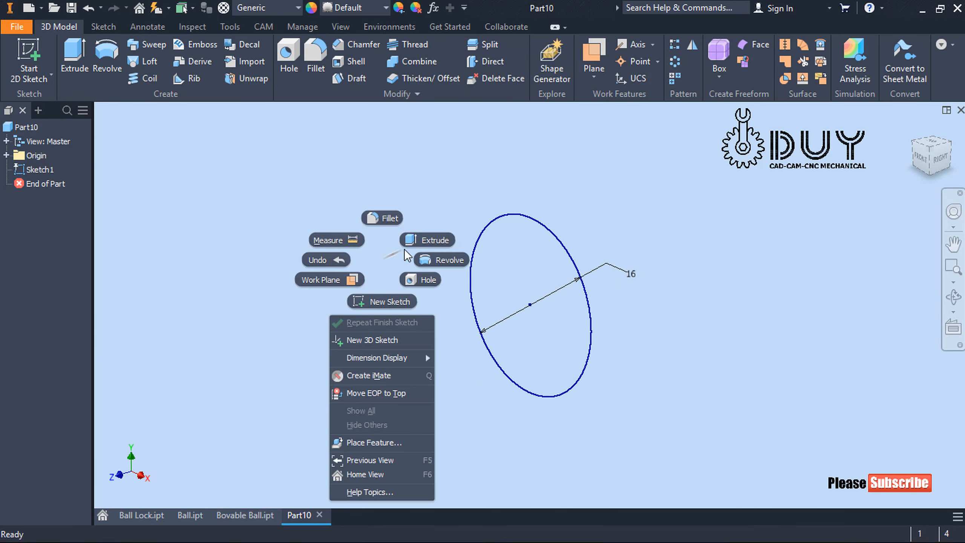
left_click(432, 245)
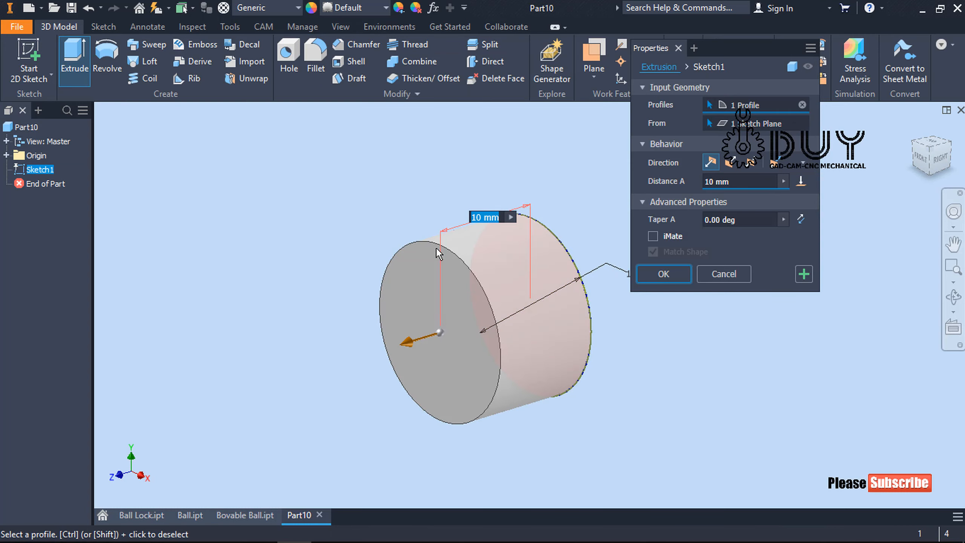
type("1")
key("Return")
Step: Start a sketch on the disc's front face and draw a circle about 8.4 mm in diameter centred on the origin
right_click(435, 247)
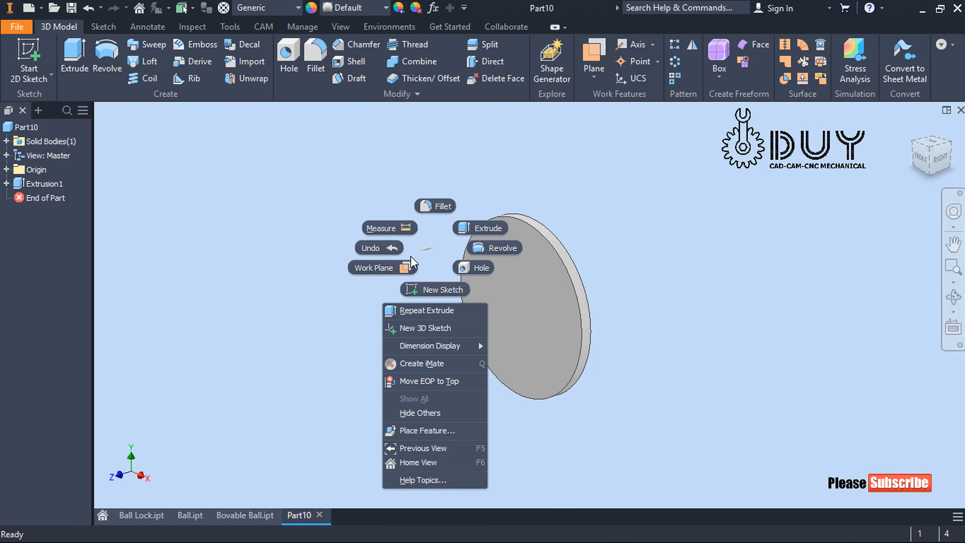
left_click(424, 290)
left_click(488, 289)
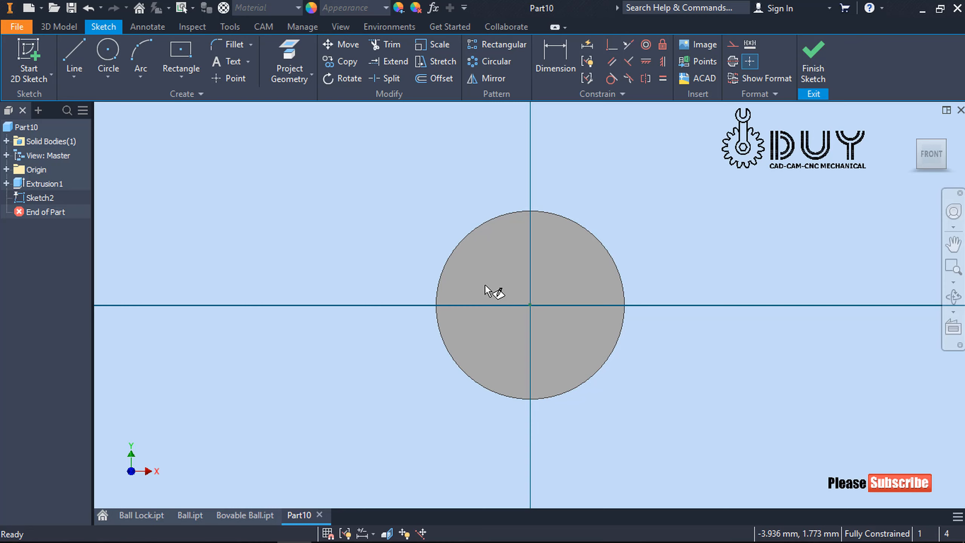
right_click(441, 166)
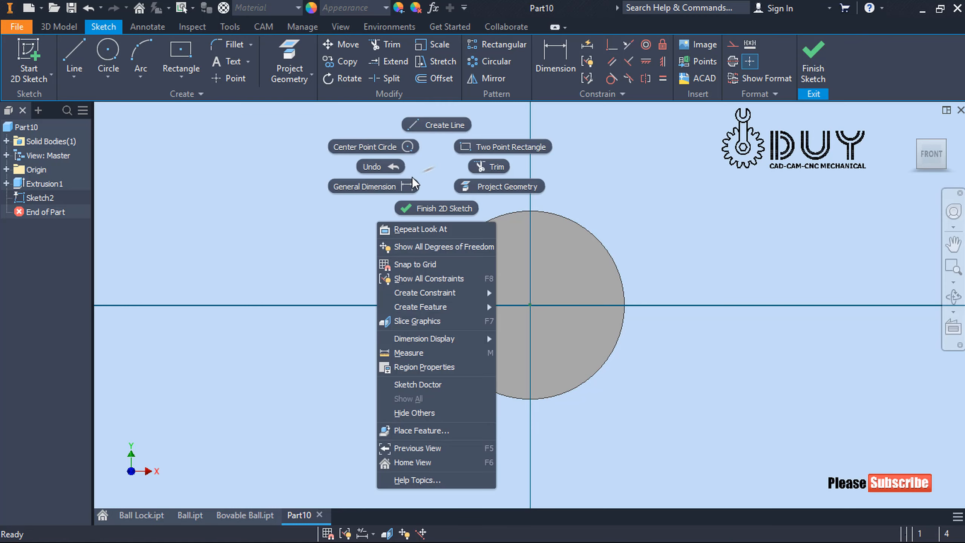
left_click(410, 154)
left_click(530, 304)
left_click(565, 270)
Step: Dimension the inner circle's diameter as 10 mm and finish the sketch
right_click(689, 175)
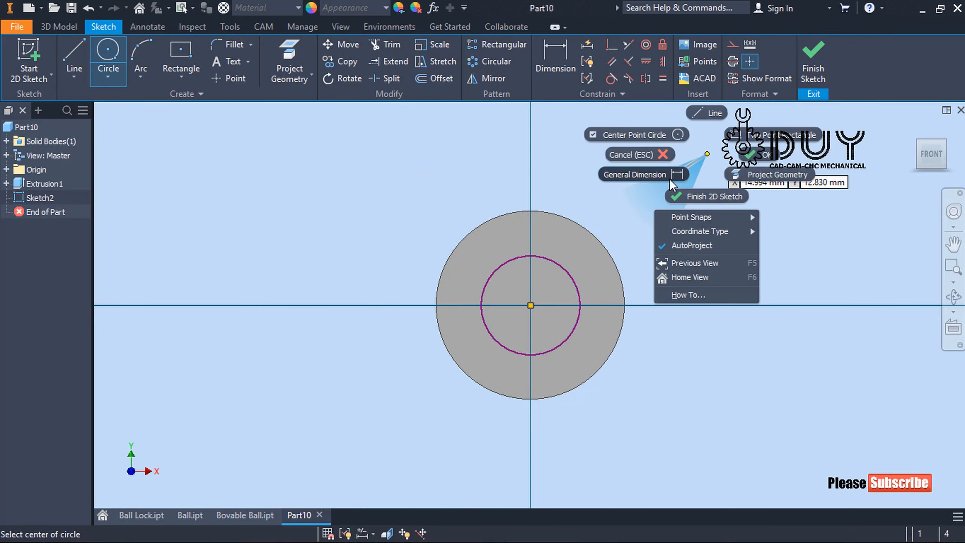
left_click(670, 178)
left_click(572, 279)
left_click(666, 203)
type("10")
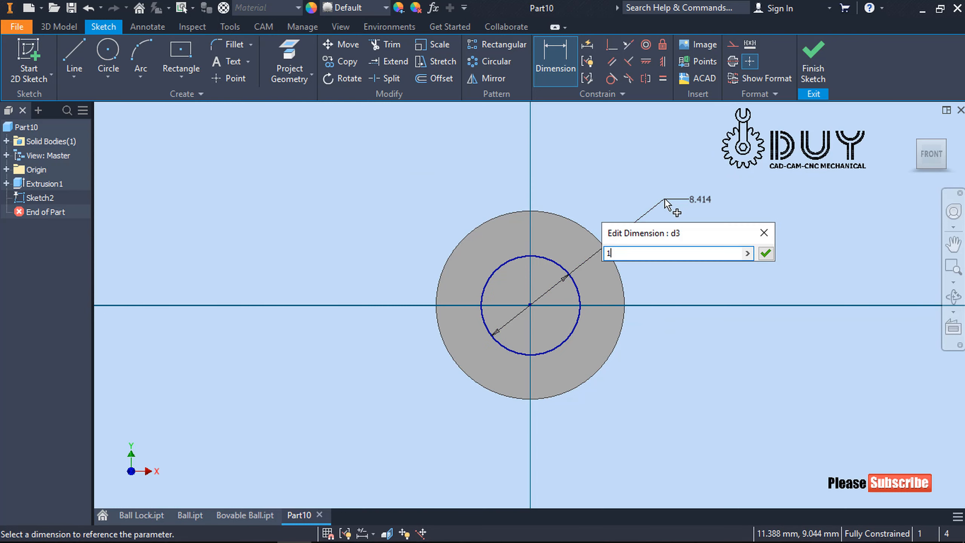
key("Return")
left_click(813, 60)
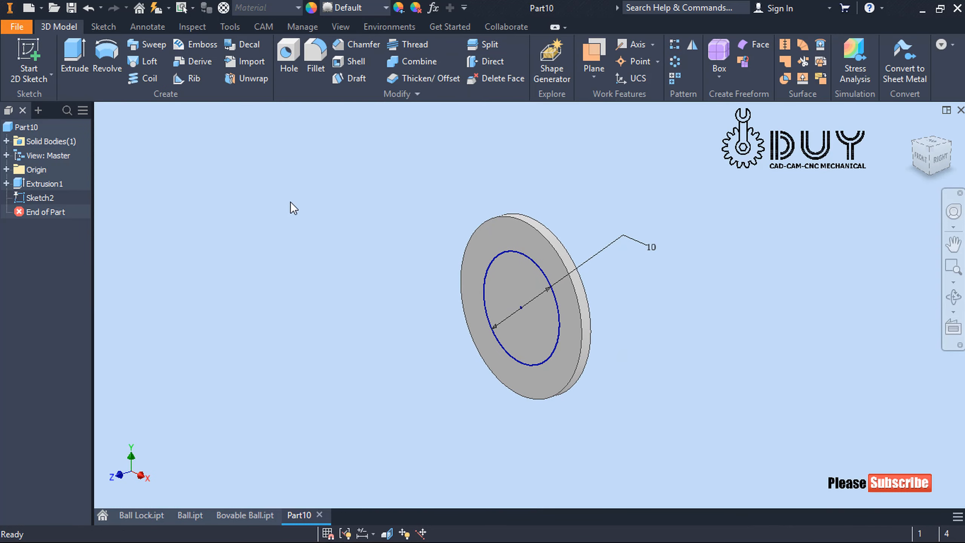
Step: Extrude the 10 mm circle 14 mm outward from the disc's front face, joined to the body
key("e")
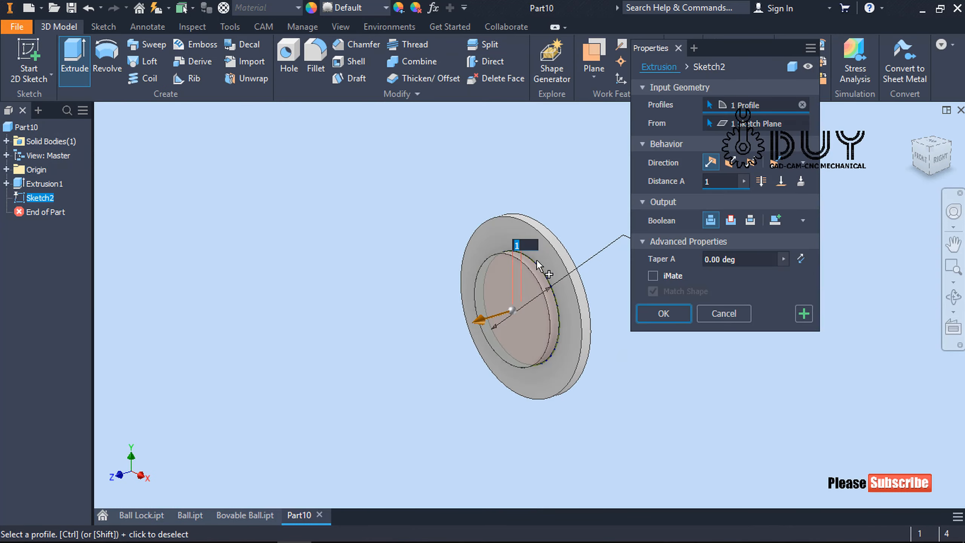
type("14")
key("Return")
Step: Sketch a point at the centre of the cylinder's end face and finish the sketch
key("s")
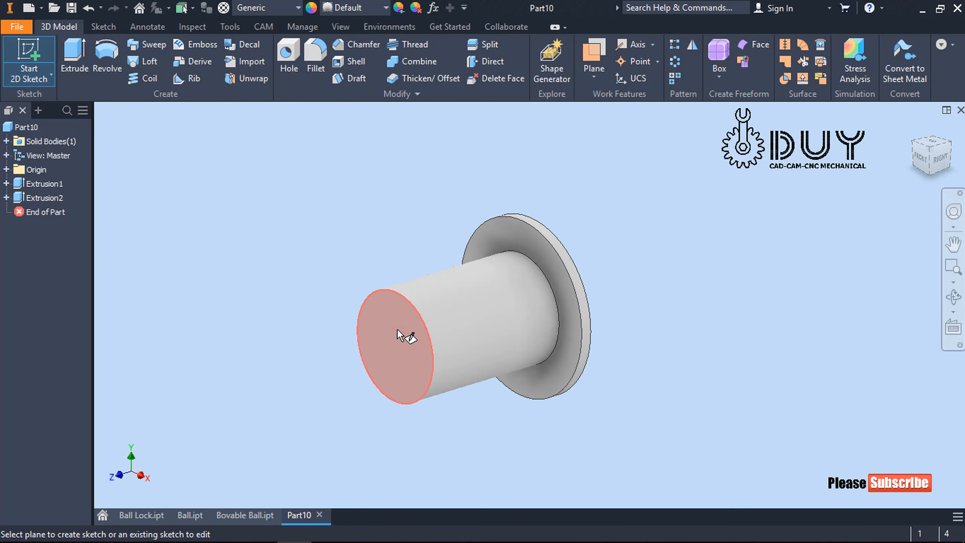
left_click(396, 329)
left_click(233, 79)
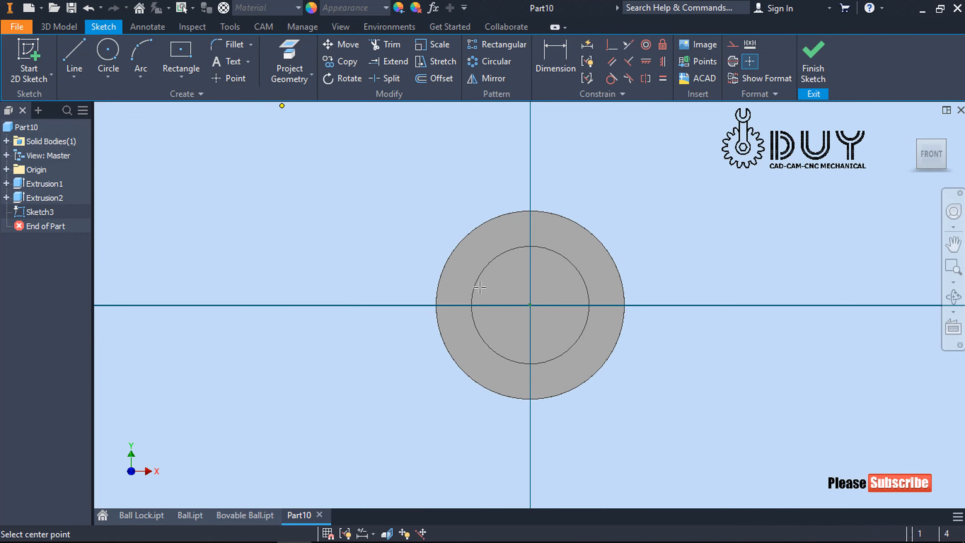
left_click(531, 306)
left_click(812, 55)
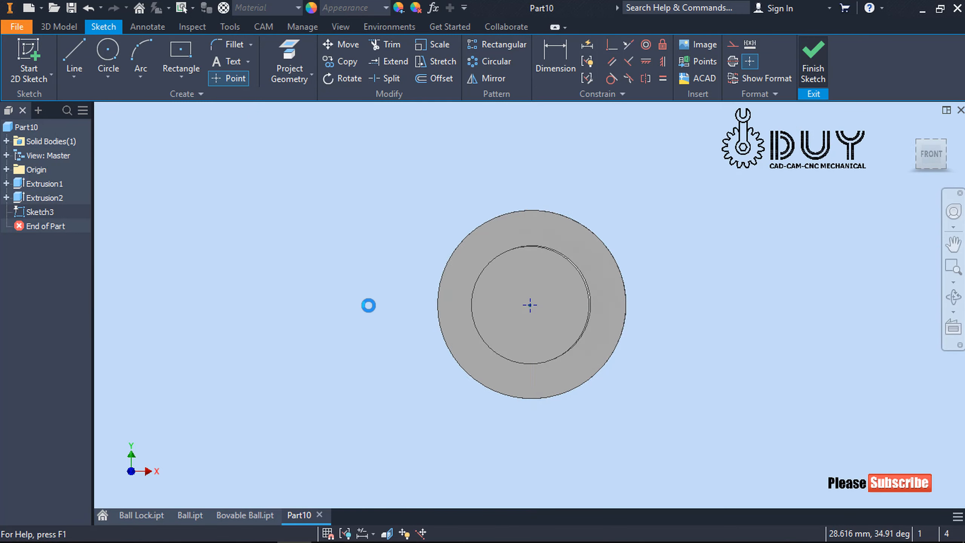
Step: Cut a simple 8 mm hole through all at the sketched centre point of the cylinder's end face
right_click(346, 214)
key("Escape")
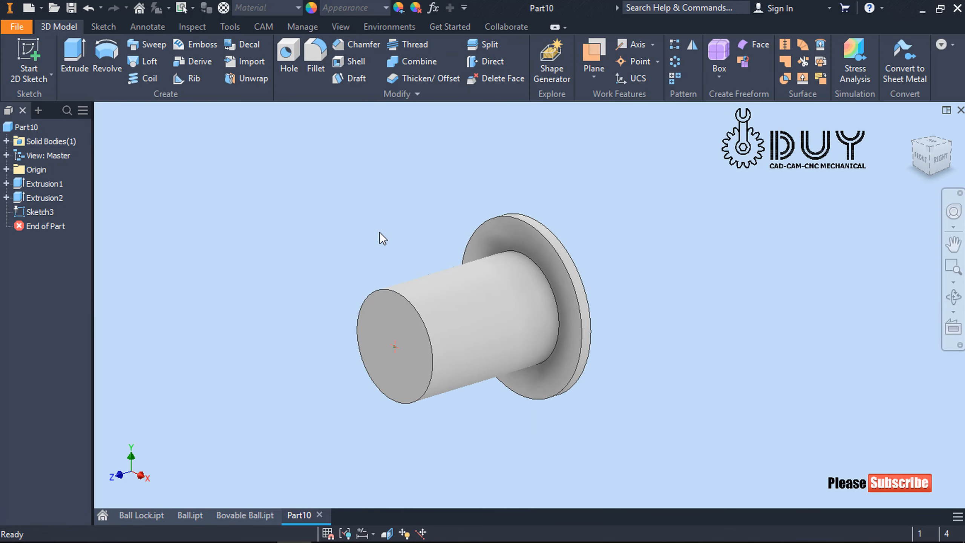
key("h")
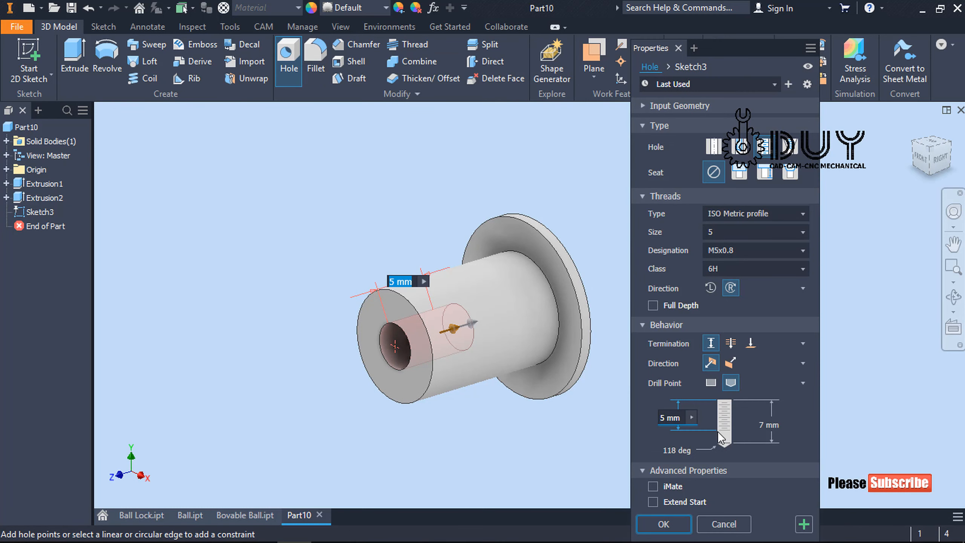
left_click(729, 344)
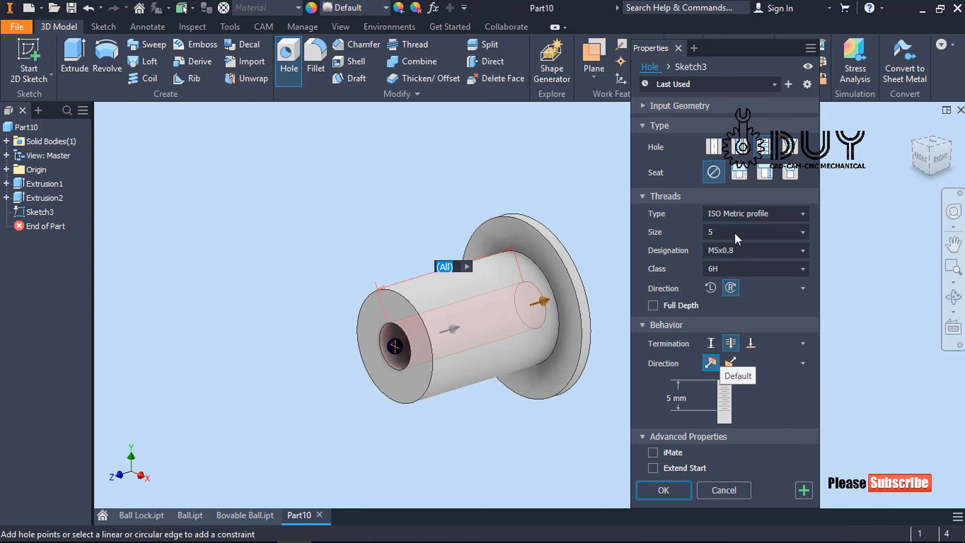
left_click(713, 147)
left_click(775, 309)
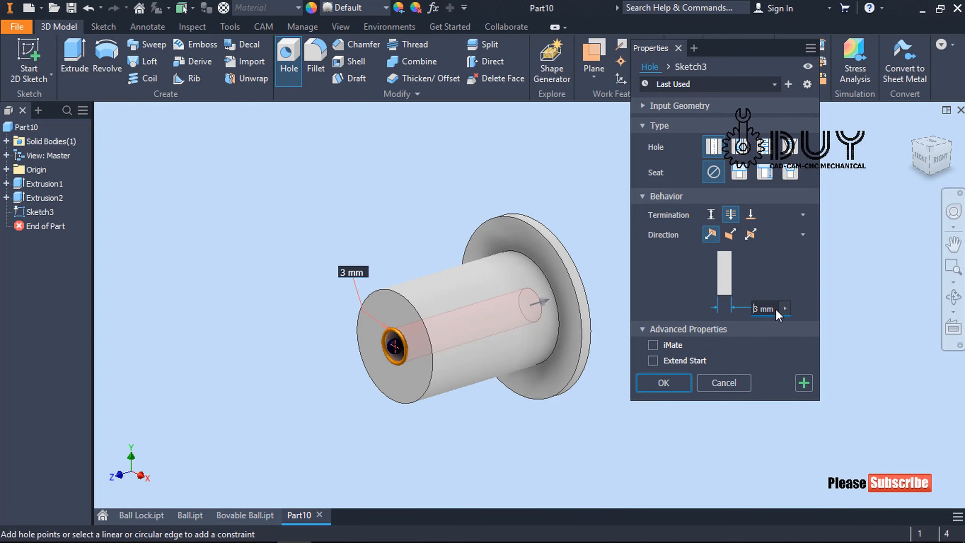
type("8")
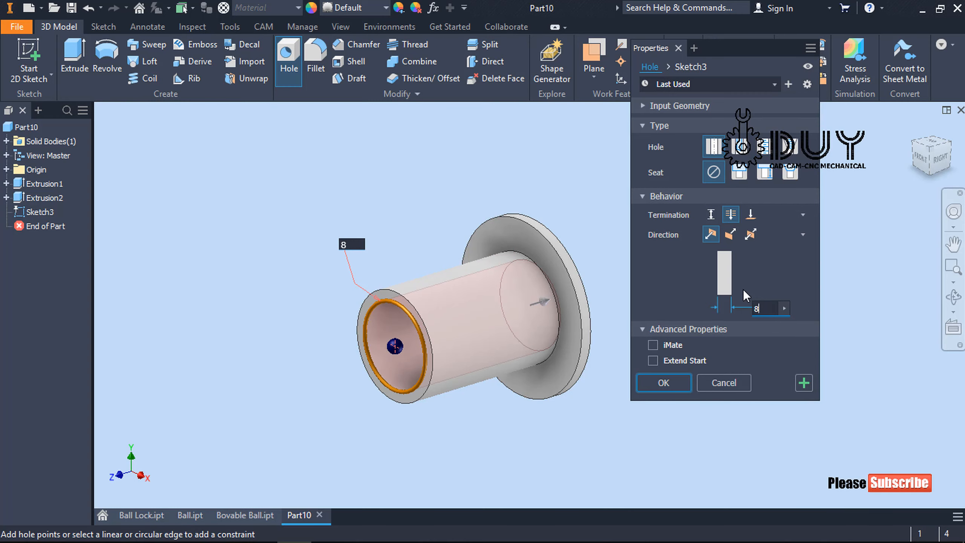
left_click(663, 382)
Step: Assign the Steel, Carbon material to the flanged sleeve
middle_click_drag(500, 412, 631, 344, "shift")
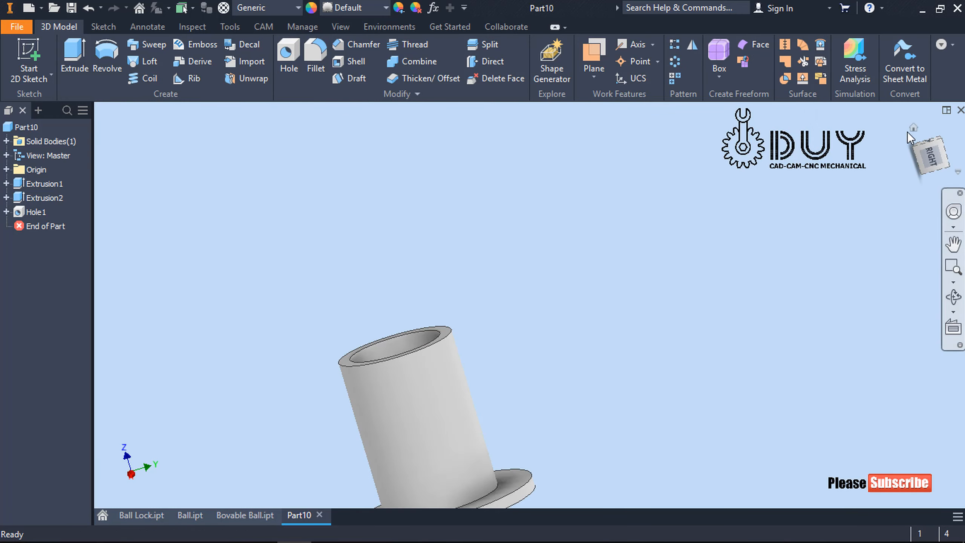
left_click(914, 130)
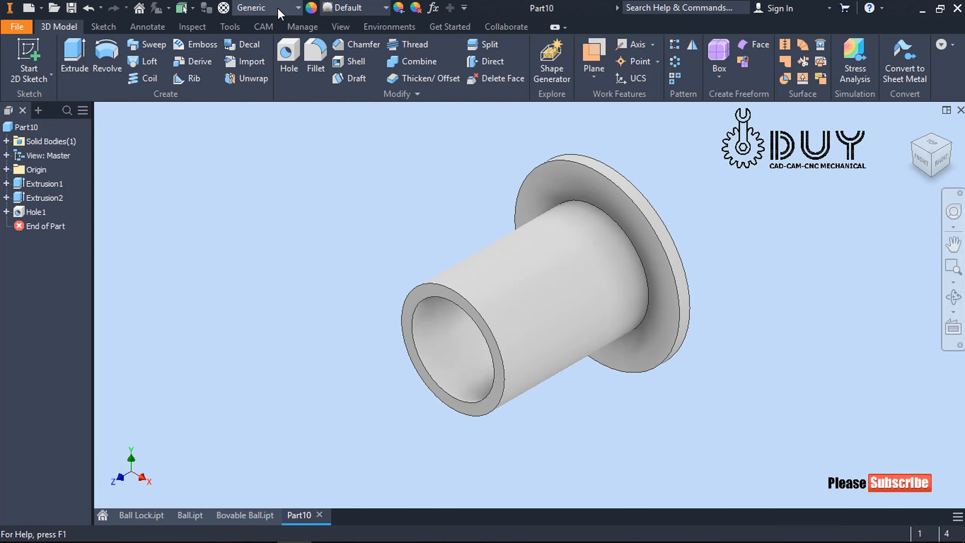
left_click(275, 8)
left_click(272, 54)
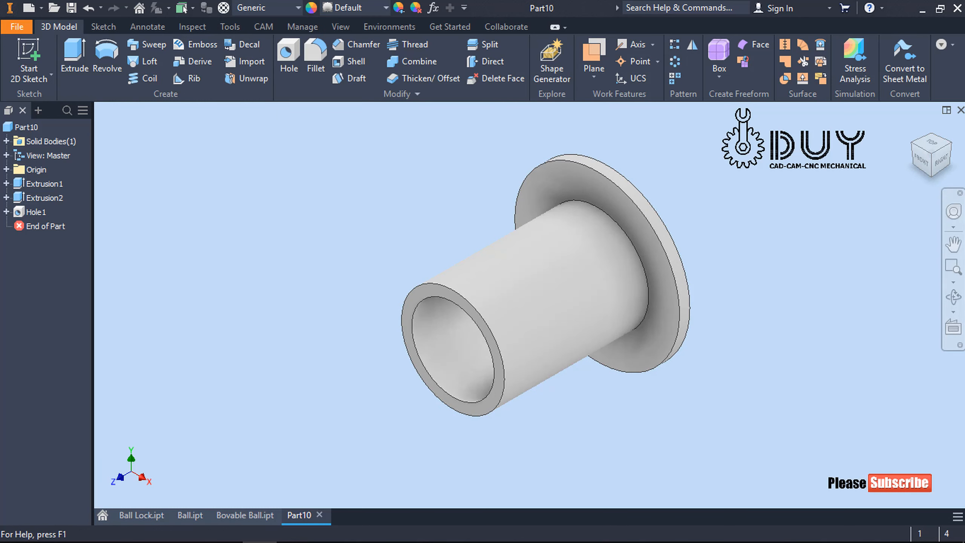
left_click(274, 9)
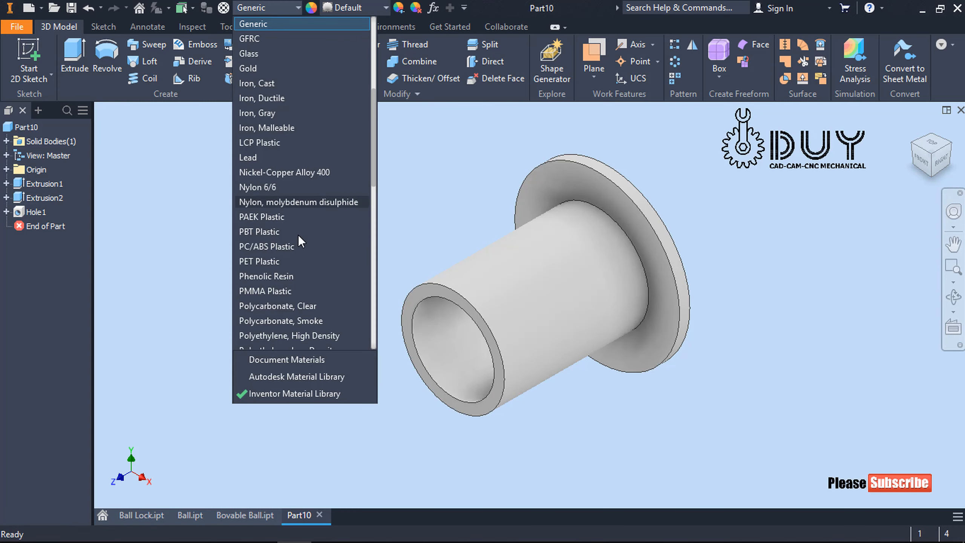
scroll(301, 252, "down", 9)
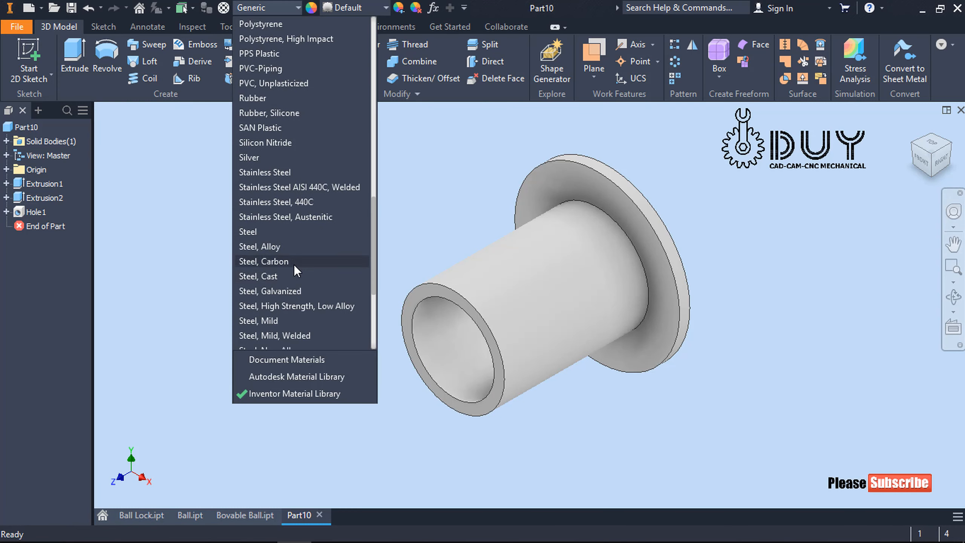
left_click(266, 261)
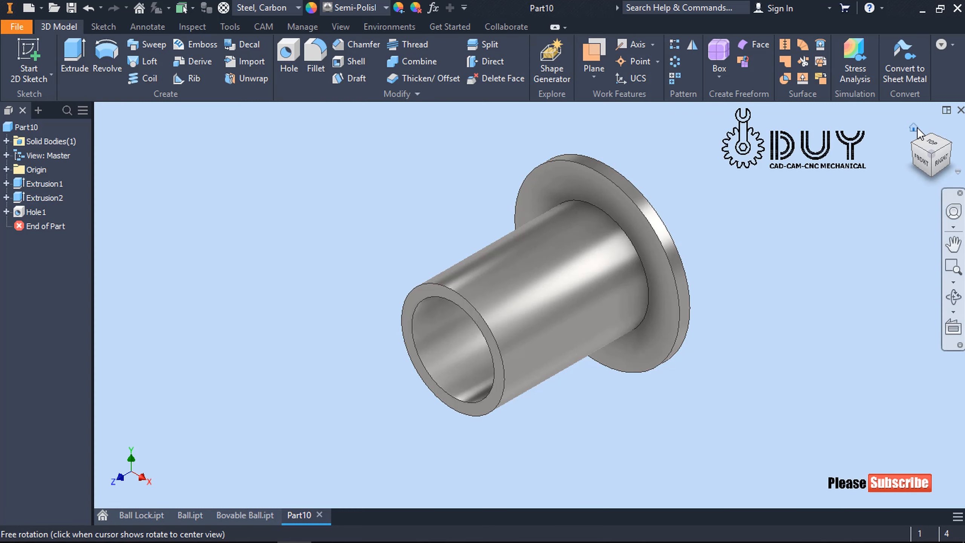
Step: Save the part as Punch and set the current view as the home view with Fit to View
left_click(72, 7)
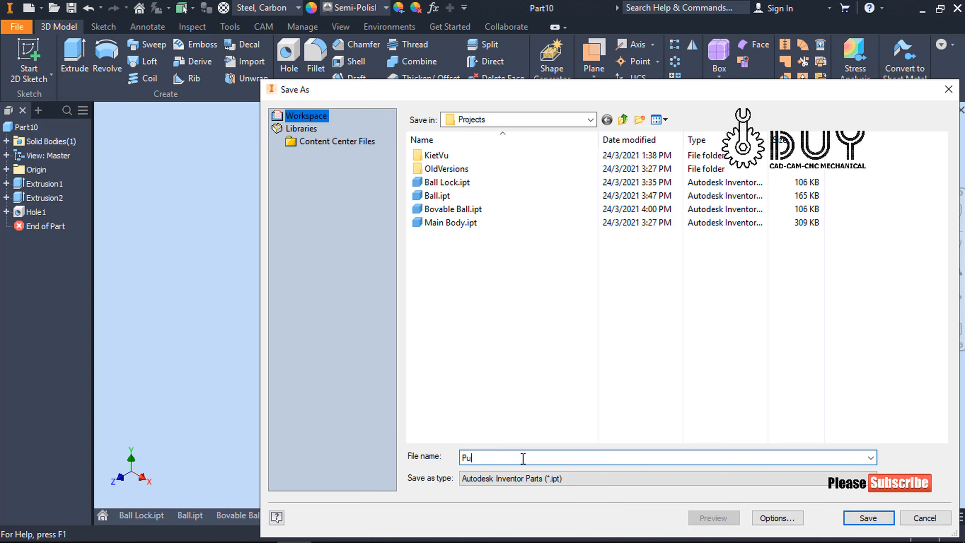
type("Punch")
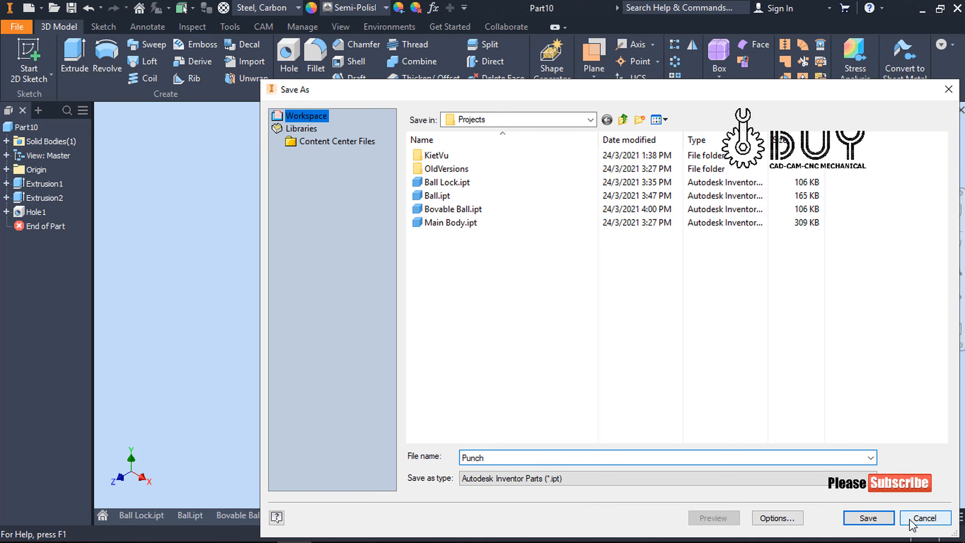
left_click(869, 518)
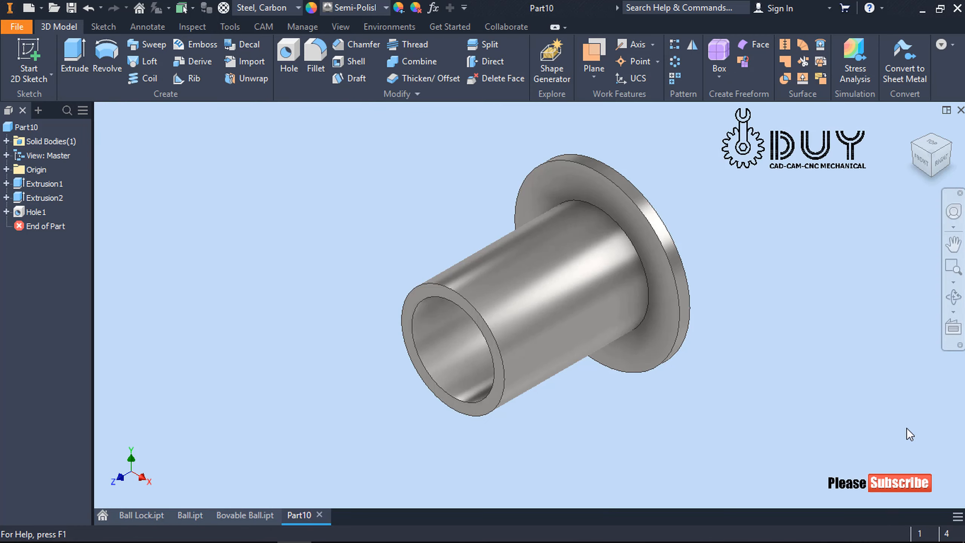
right_click(945, 173)
mouse_move(904, 260)
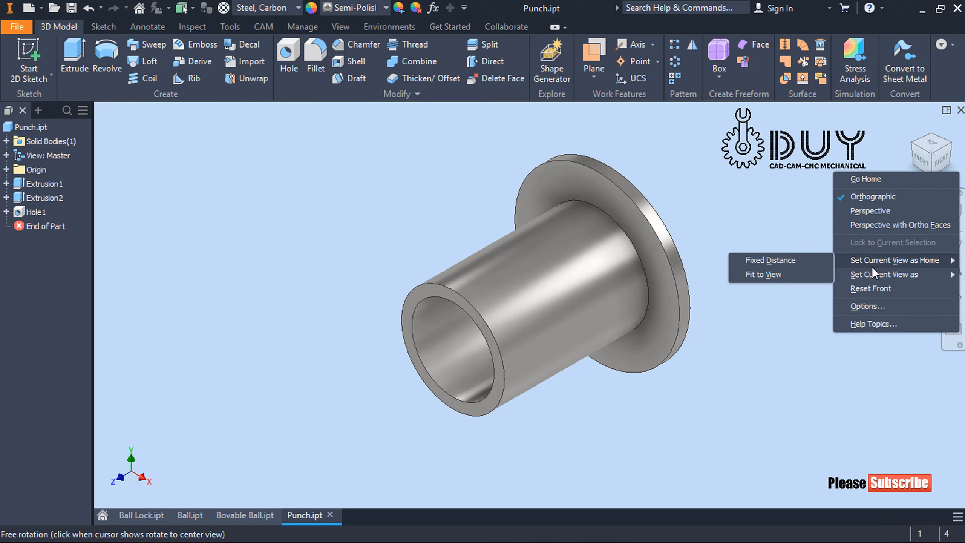
left_click(802, 274)
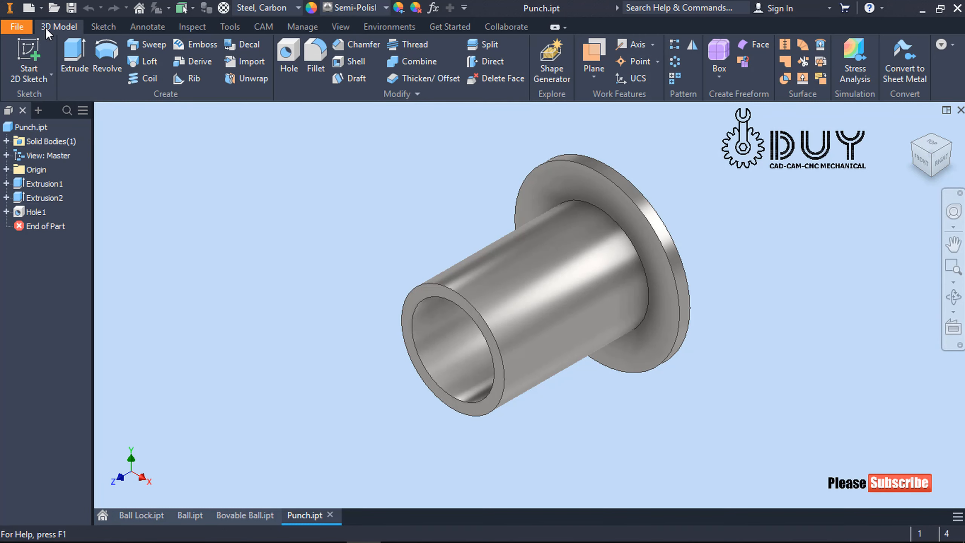
Step: Create a new part and start a 2D sketch on the XY plane
left_click(25, 10)
left_click(616, 478)
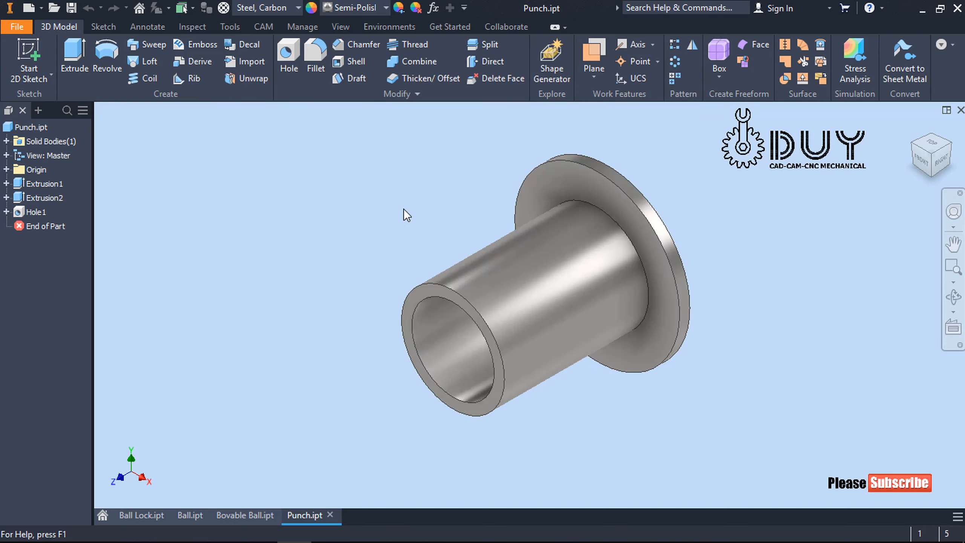
right_click(401, 204)
left_click(424, 239)
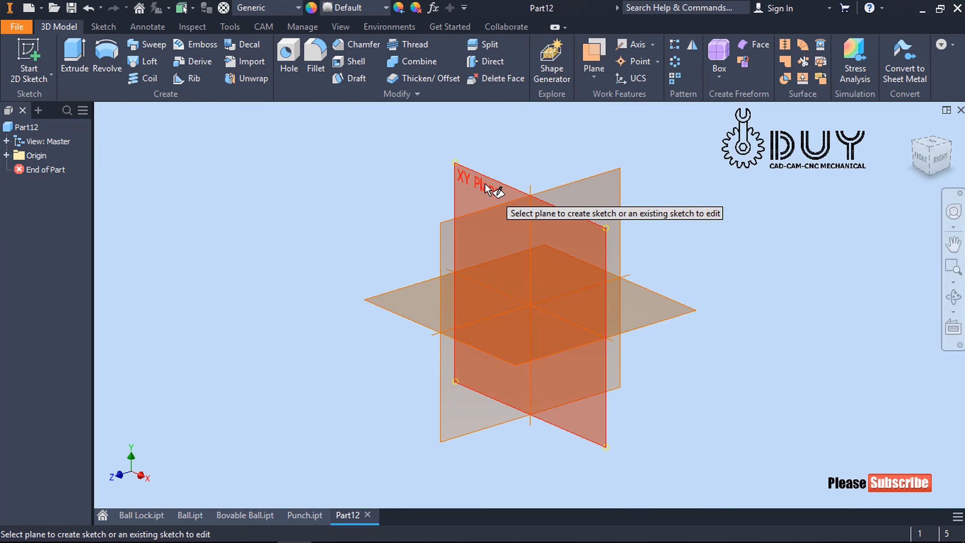
left_click(485, 185)
Step: Draw a circle centred on the sketch origin
right_click(477, 182)
left_click(427, 145)
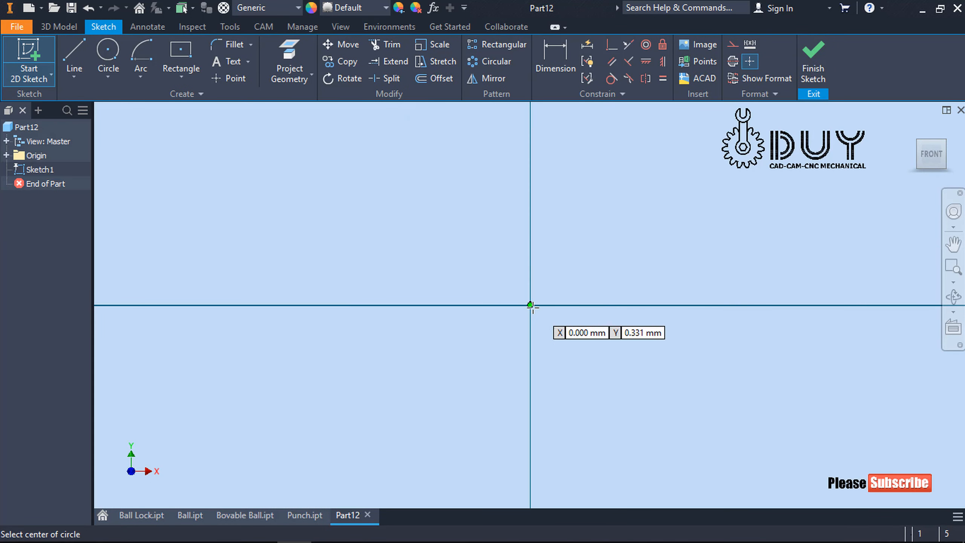
left_click(531, 306)
left_click(596, 239)
Step: Dimension the circle's diameter as 22 mm and finish the sketch
right_click(702, 178)
left_click(680, 199)
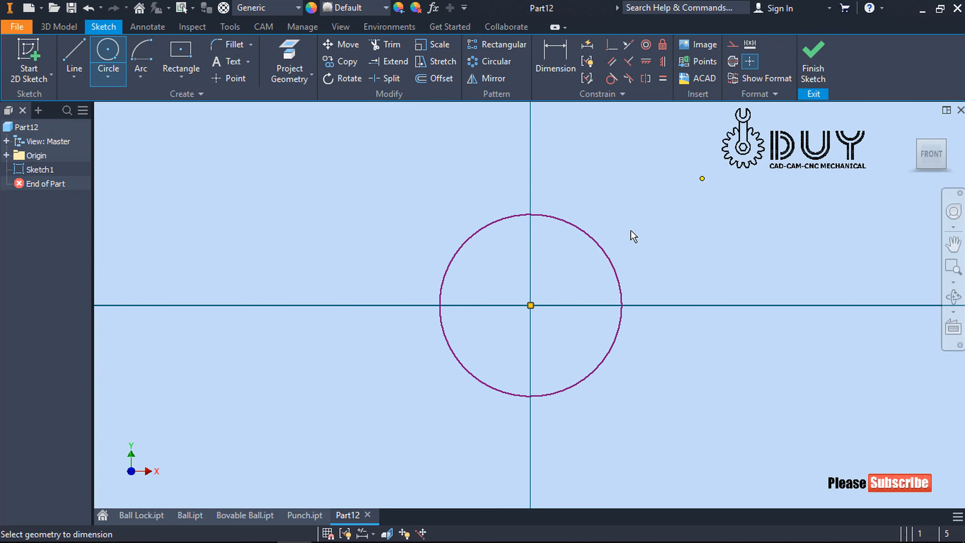
left_click(617, 287)
left_click(666, 225)
type("22")
key("Return")
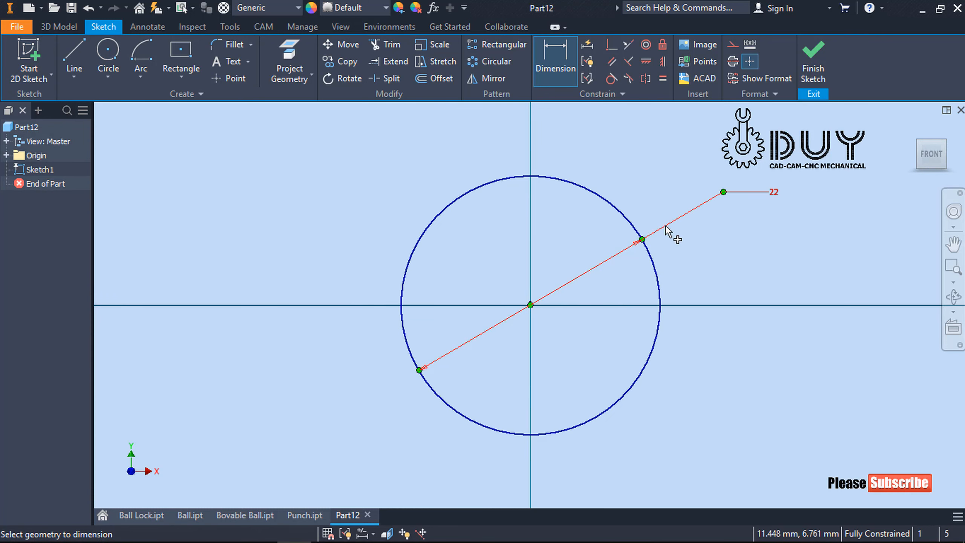
right_click(683, 151)
left_click(656, 169)
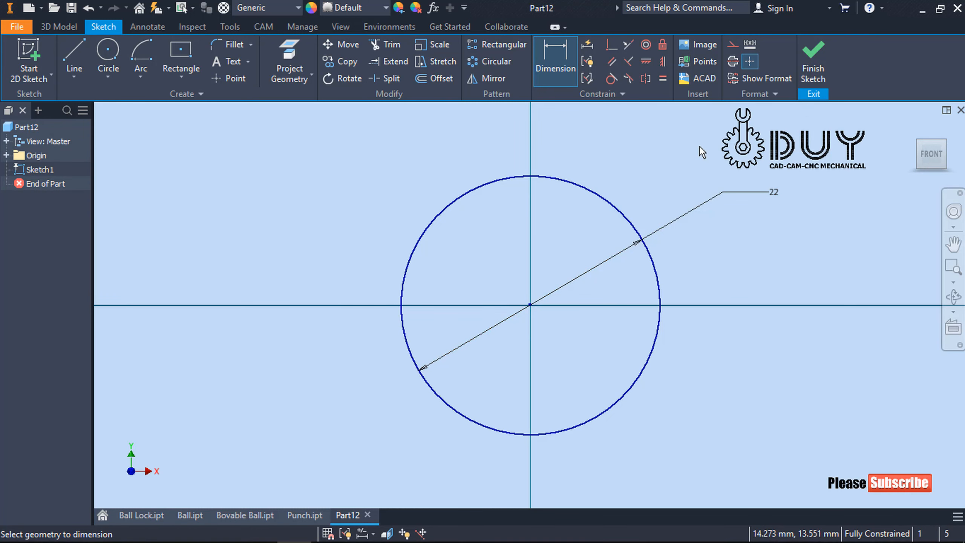
left_click(813, 59)
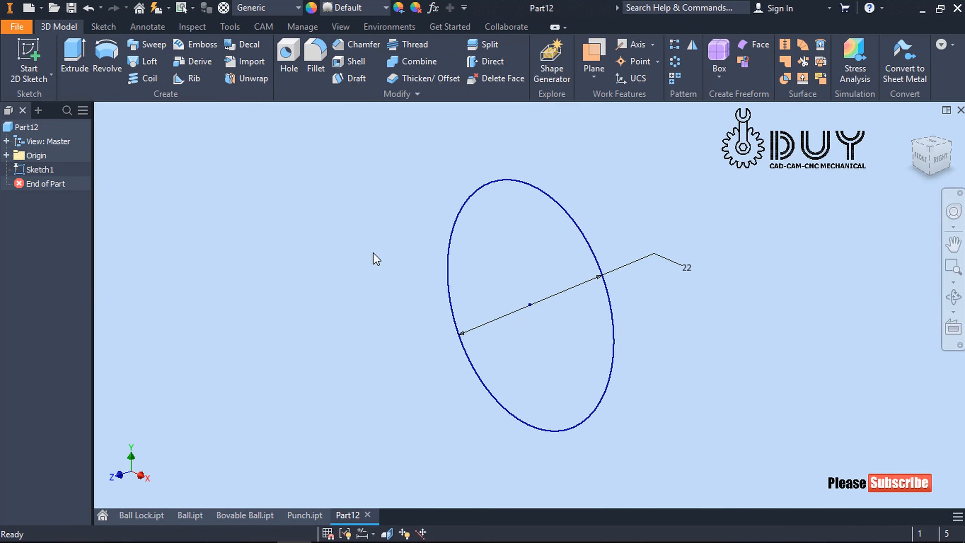
Step: Extrude the 22 mm circle 3.55 mm into a disc
right_click(373, 252)
left_click(406, 228)
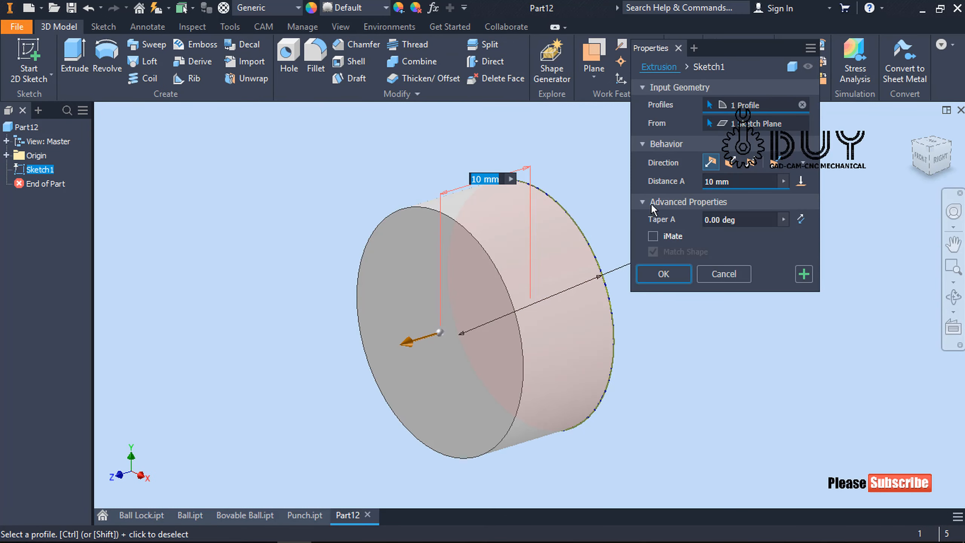
type("3.55")
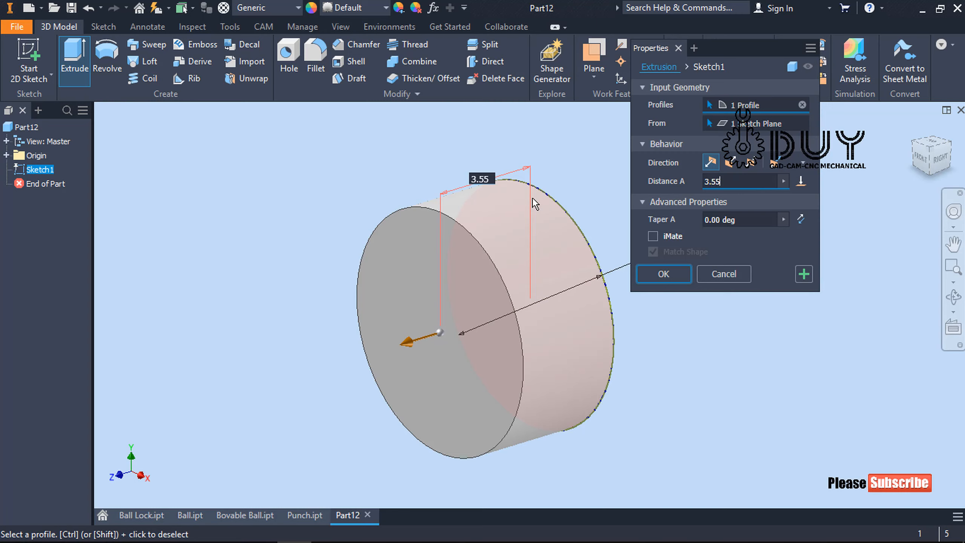
key("Return")
Step: Start a new 2D sketch on the YZ plane through the disc
right_click(372, 225)
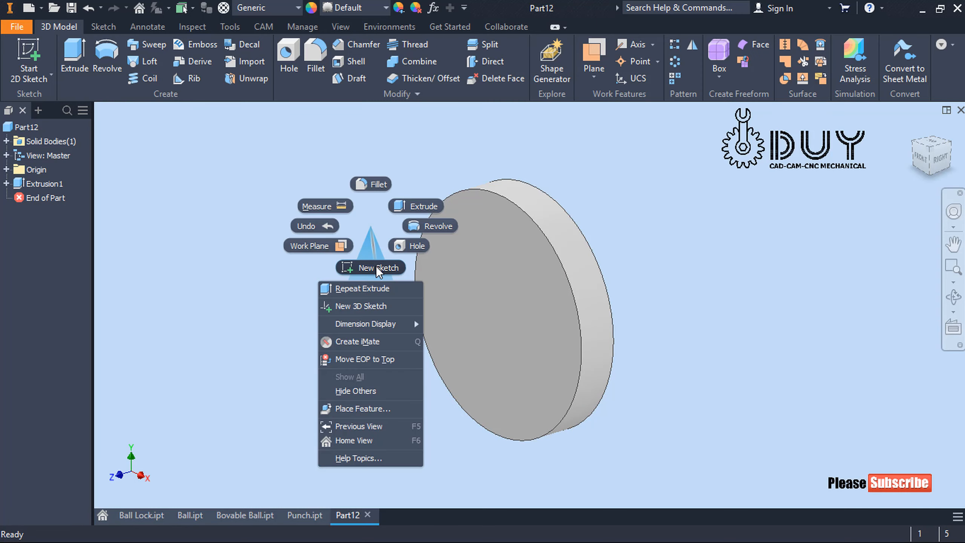
left_click(375, 265)
left_click(48, 186)
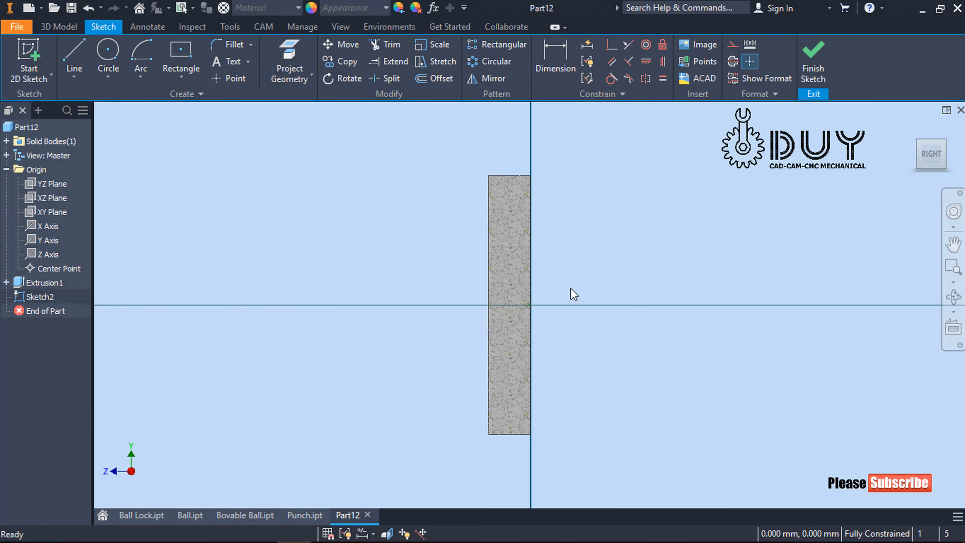
Step: Project the XZ plane into the sketch and turn the projected line into construction geometry
right_click(283, 226)
left_click(341, 233)
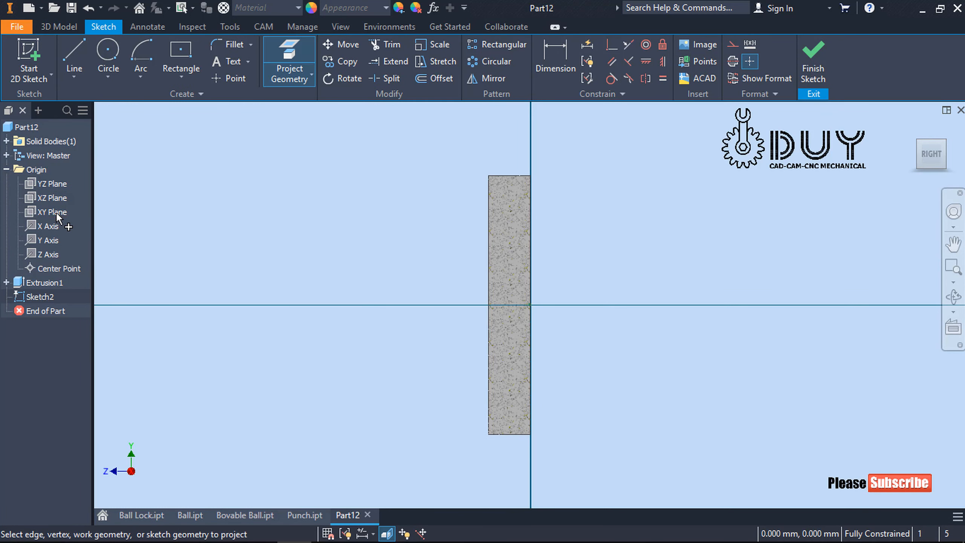
left_click(53, 198)
key("Escape")
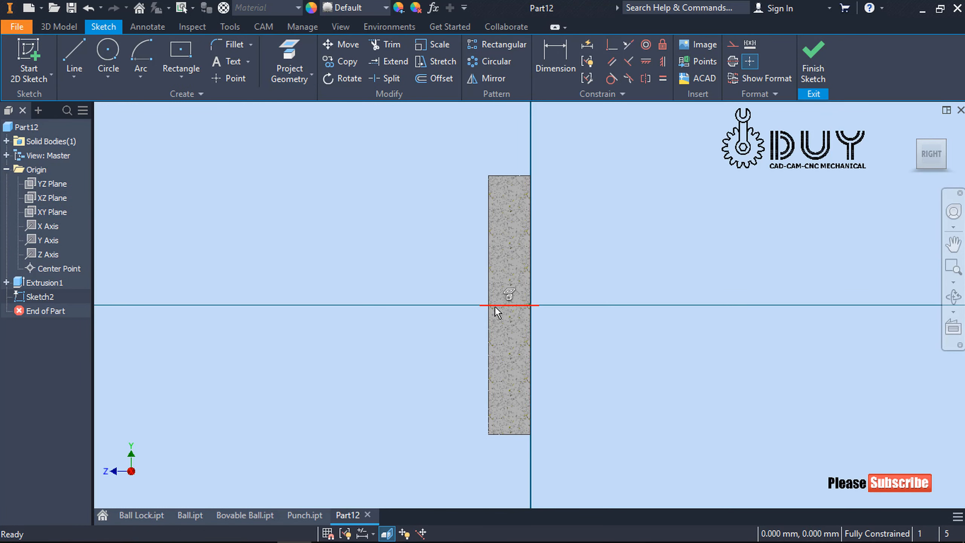
left_click(733, 46)
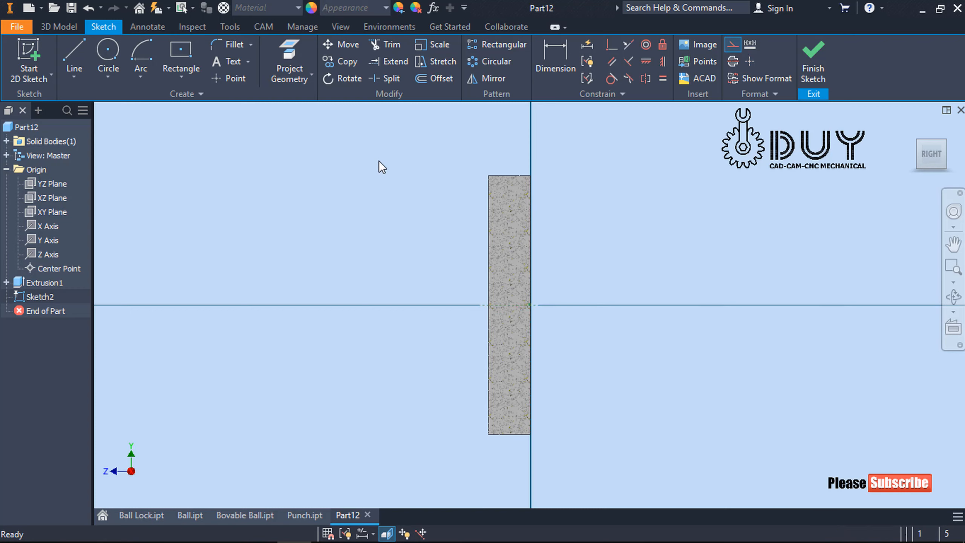
Step: Draw a centre-point arc of about 11.6 mm radius, centred on the horizontal axis line, between the upper and lower corners of the disc's front face
left_click(143, 81)
left_click(172, 157)
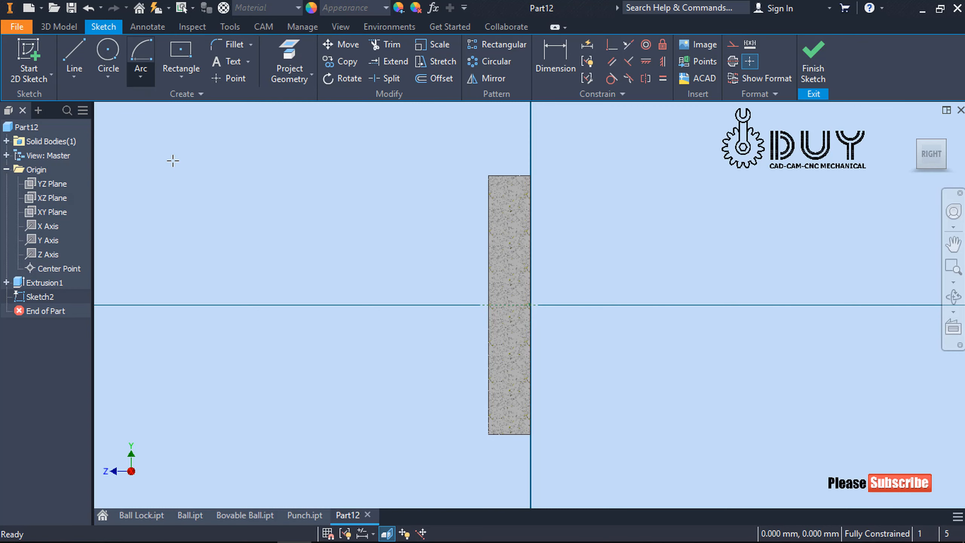
left_click(445, 305)
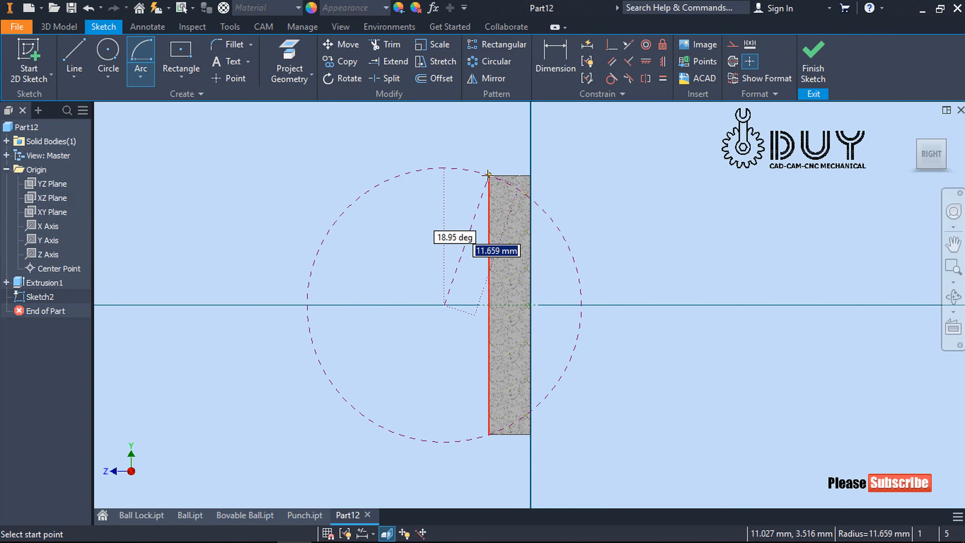
left_click(488, 176)
left_click(489, 434)
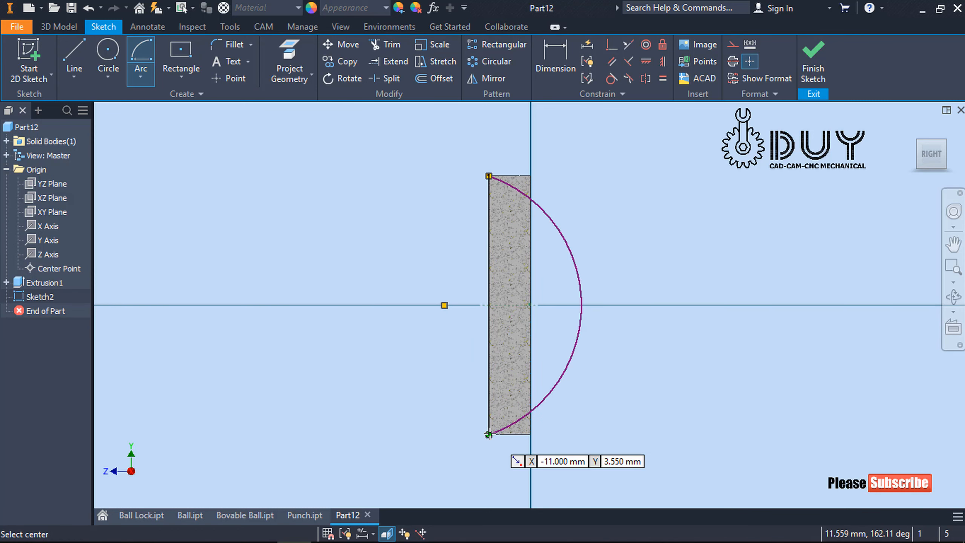
Step: Dimension the arc's radius as 100 mm
right_click(716, 177)
left_click(689, 196)
left_click(581, 272)
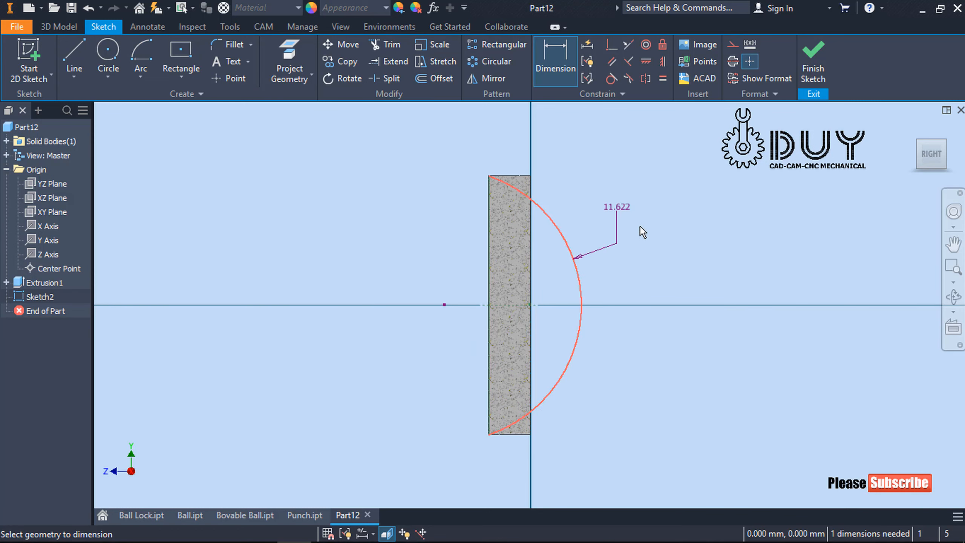
left_click(673, 191)
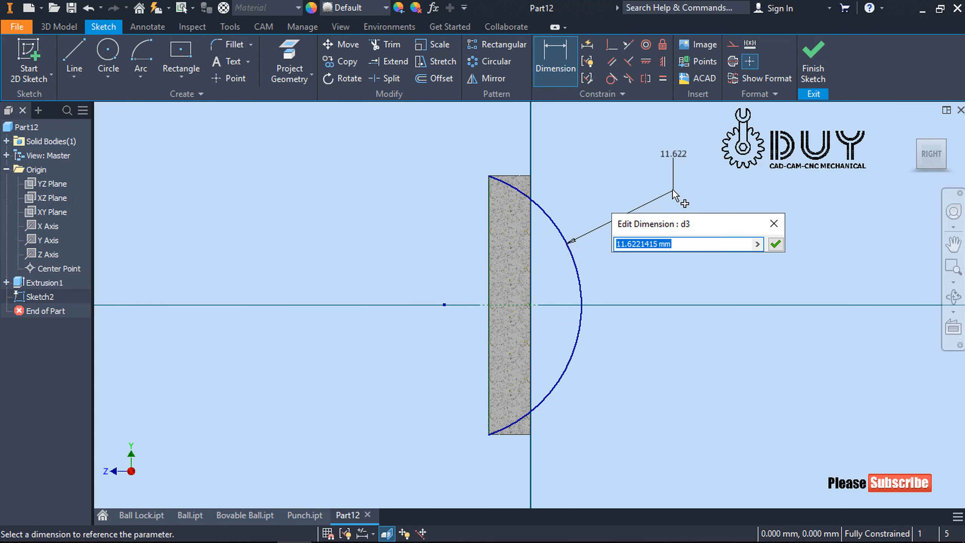
type("100")
key("Return")
Step: Change the arc's radius dimension to 50 mm
scroll(599, 219, "down", 5)
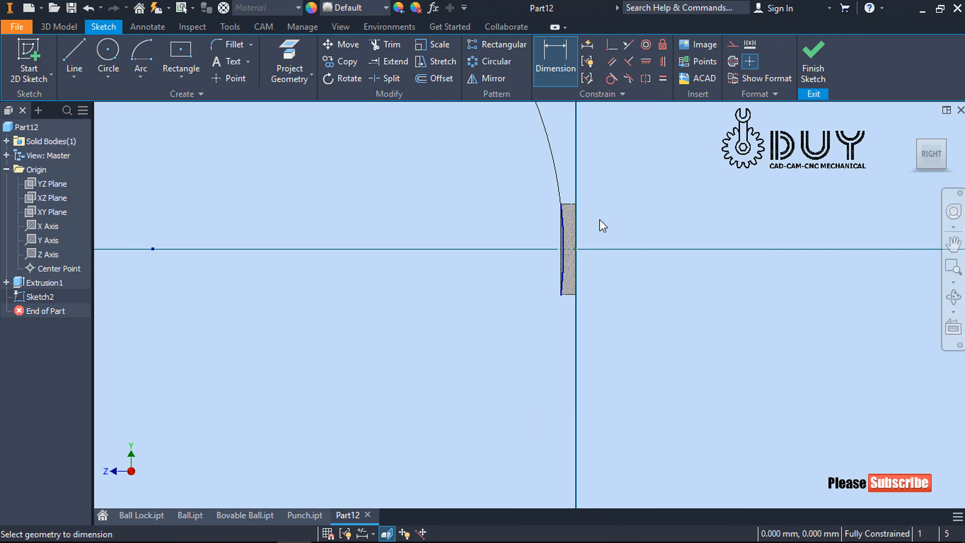
scroll(599, 218, "down", 4)
middle_click_drag(668, 130, 627, 225)
left_click(637, 163)
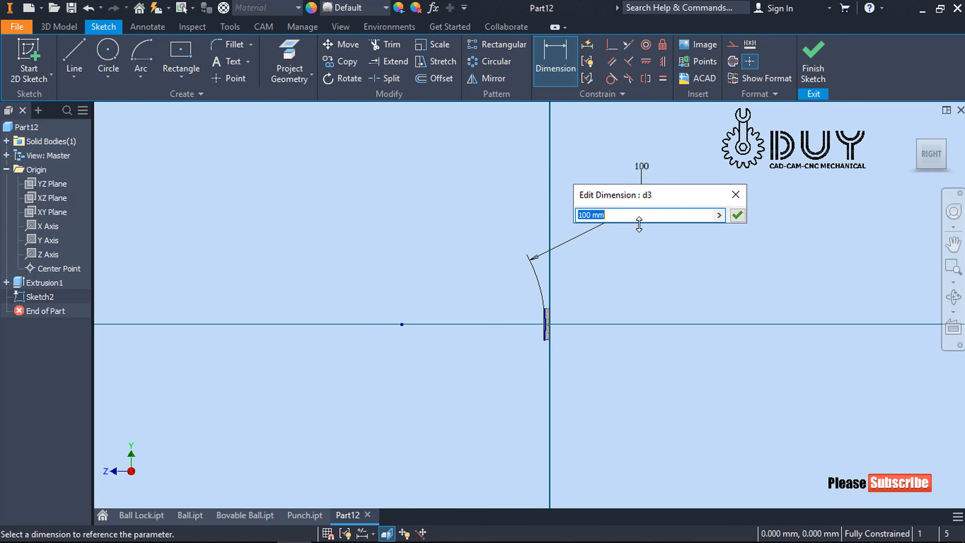
type("50")
key("Return")
scroll(515, 335, "up", 5)
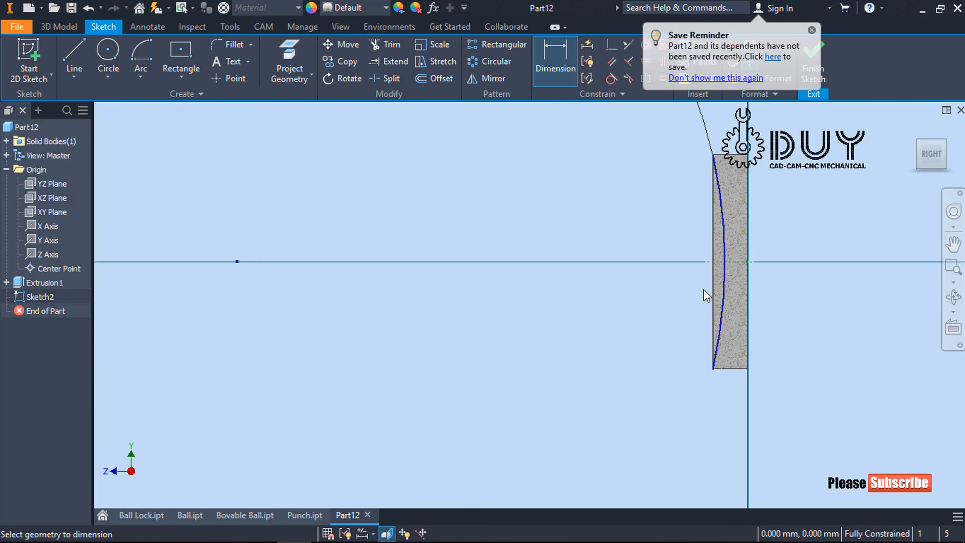
Step: Draw a vertical line along the disc's front face joining the arc's two endpoints to close the profile
scroll(574, 305, "down", 5)
right_click(685, 217)
left_click(692, 179)
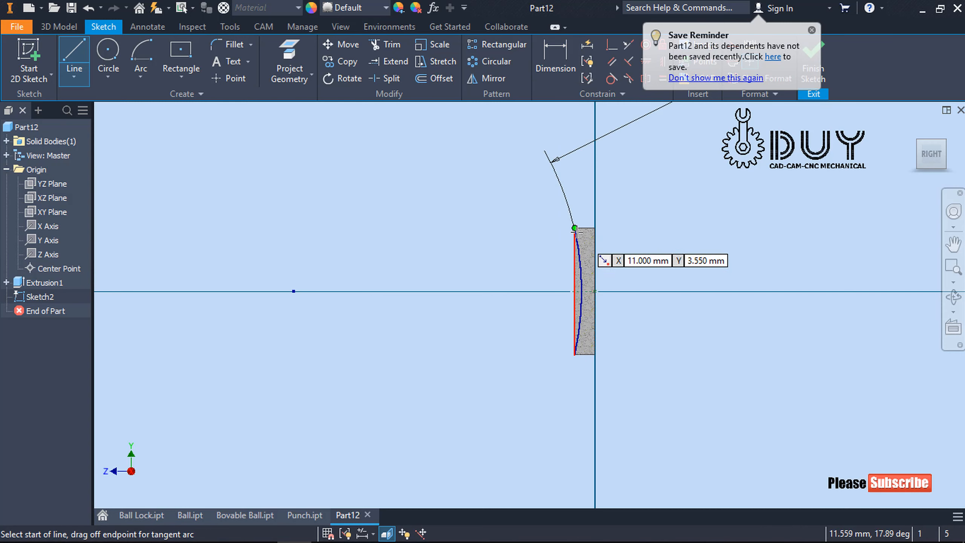
left_click(575, 230)
left_click(574, 356)
key("Escape")
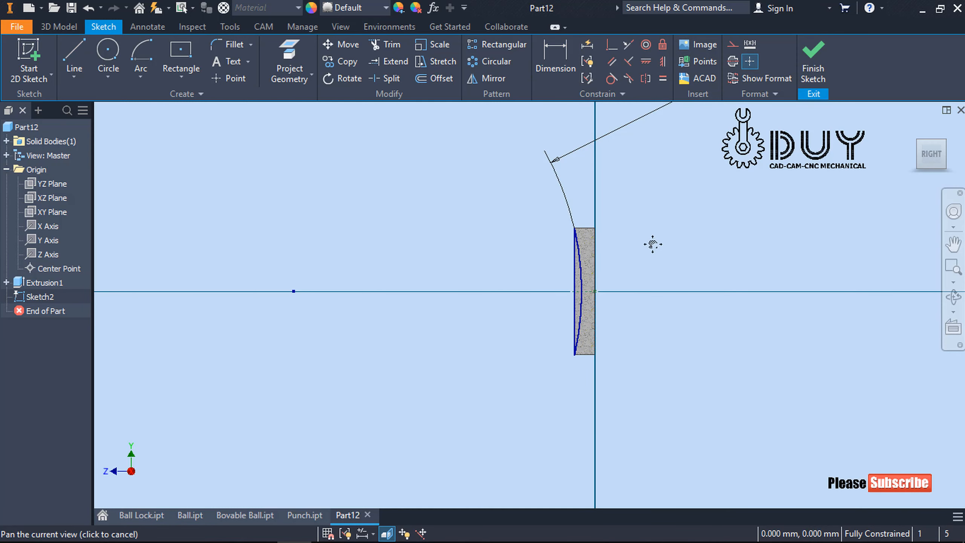
Step: Draw a vertical axis line upward from the arc's centre point and finish the sketch
scroll(531, 262, "down", 3)
right_click(393, 212)
left_click(394, 173)
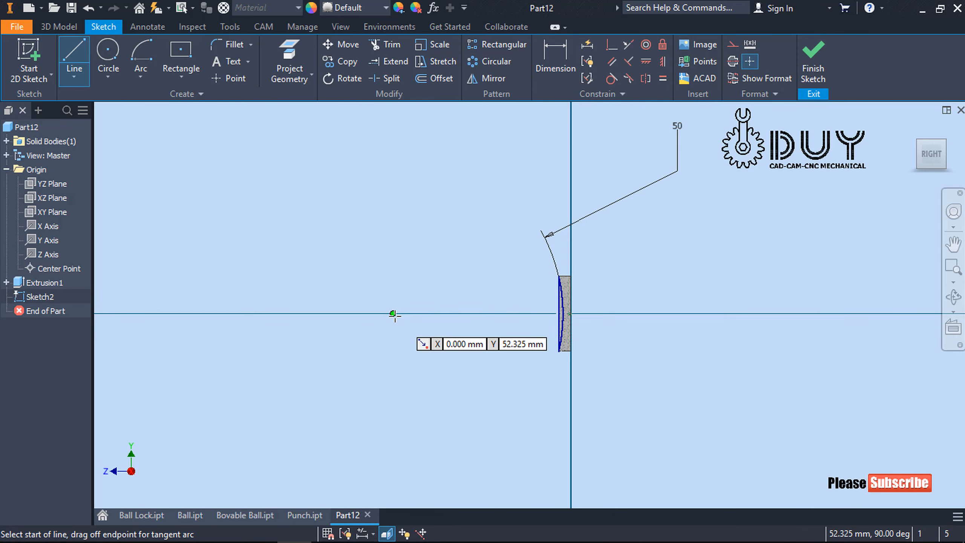
left_click(393, 314)
left_click(393, 173)
key("Escape")
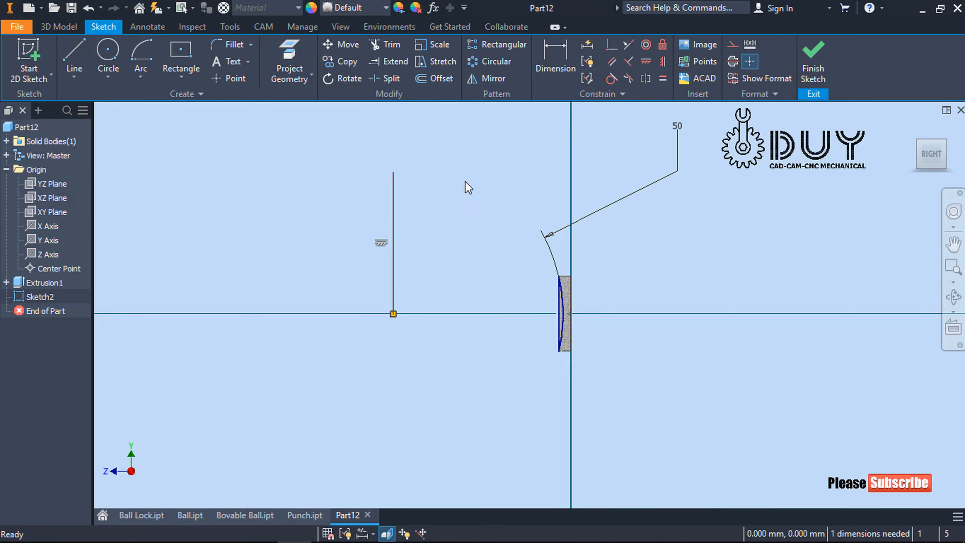
left_click(813, 60)
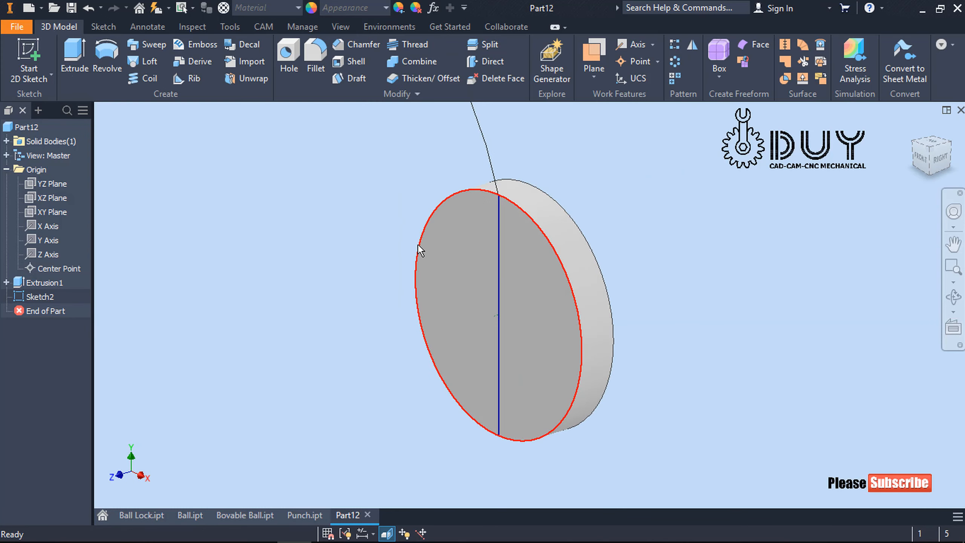
Step: Revolve the arc profile a full 360 degrees around the vertical line as a cut to hollow the disc's front face
scroll(418, 244, "down", 5)
right_click(391, 206)
left_click(447, 205)
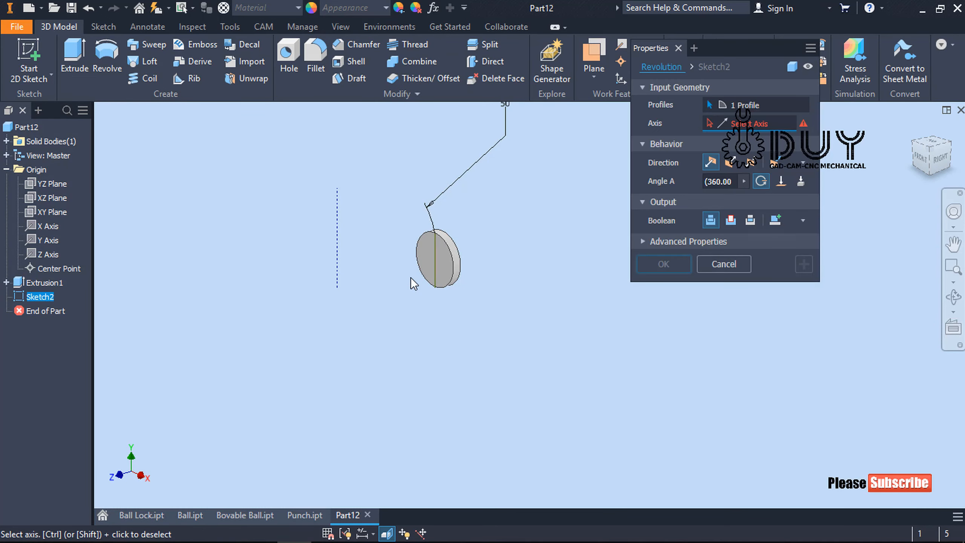
left_click(338, 254)
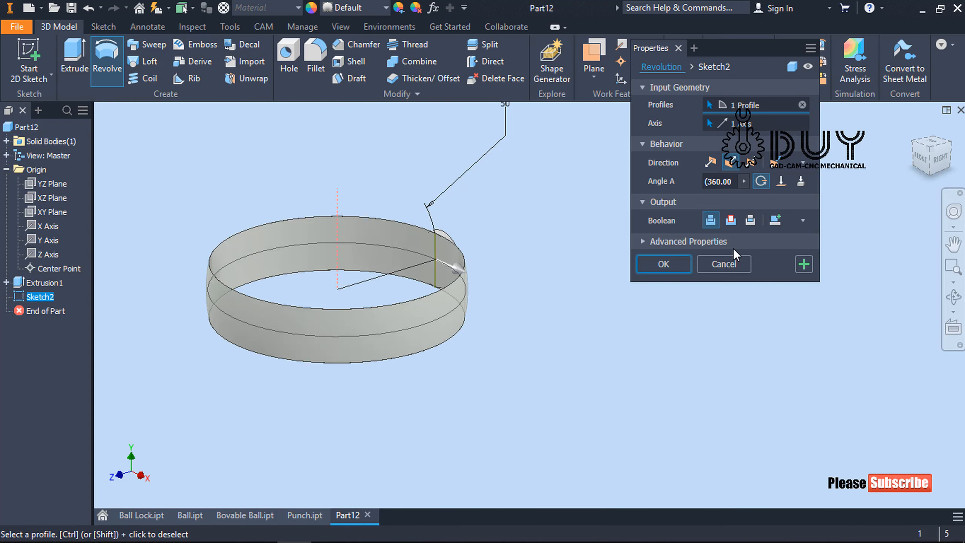
left_click(730, 219)
left_click(659, 264)
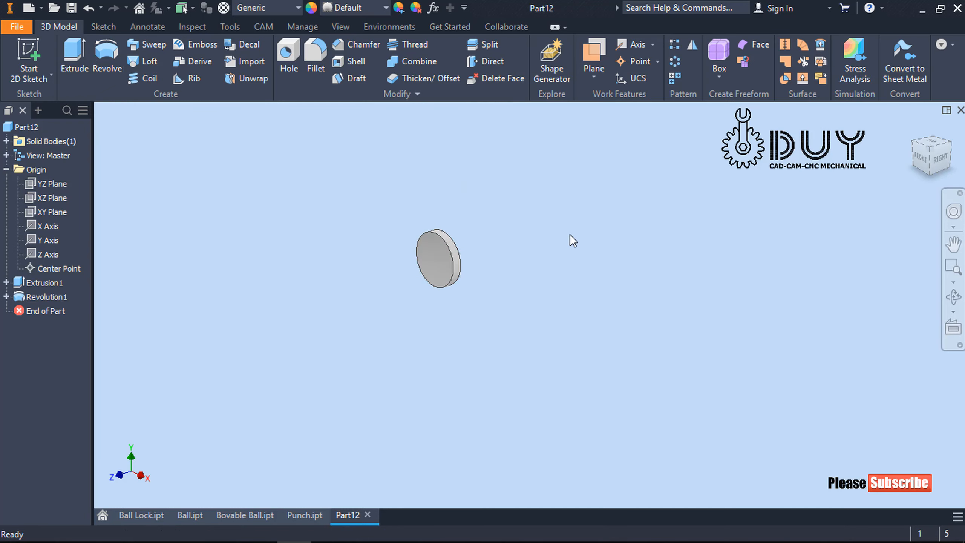
Step: Start a sketch on the disc's flat back face and draw a centred rectangle about 16 by 6.6 mm from the origin
middle_click_drag(575, 229, 527, 234, "shift")
right_click(610, 167)
key("s")
left_click(493, 251)
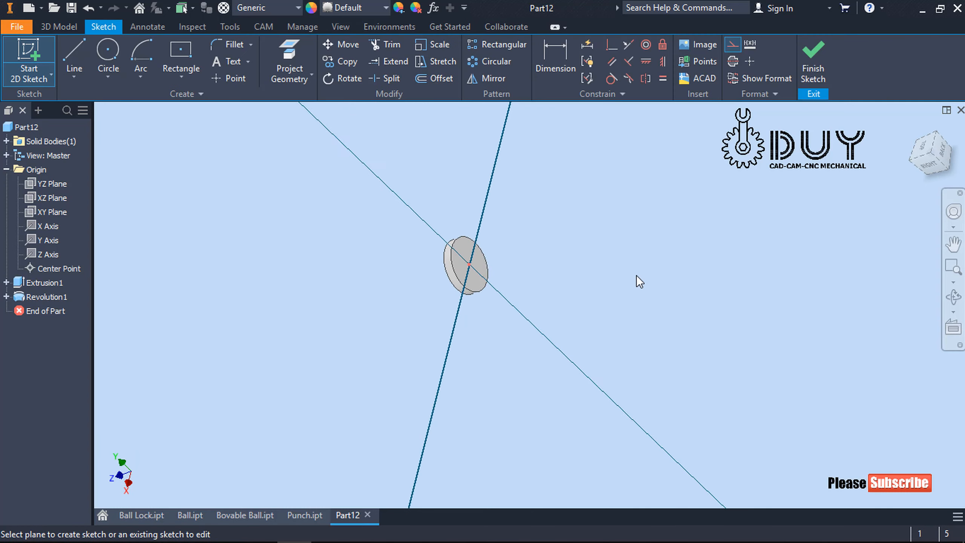
scroll(530, 316, "down", 3)
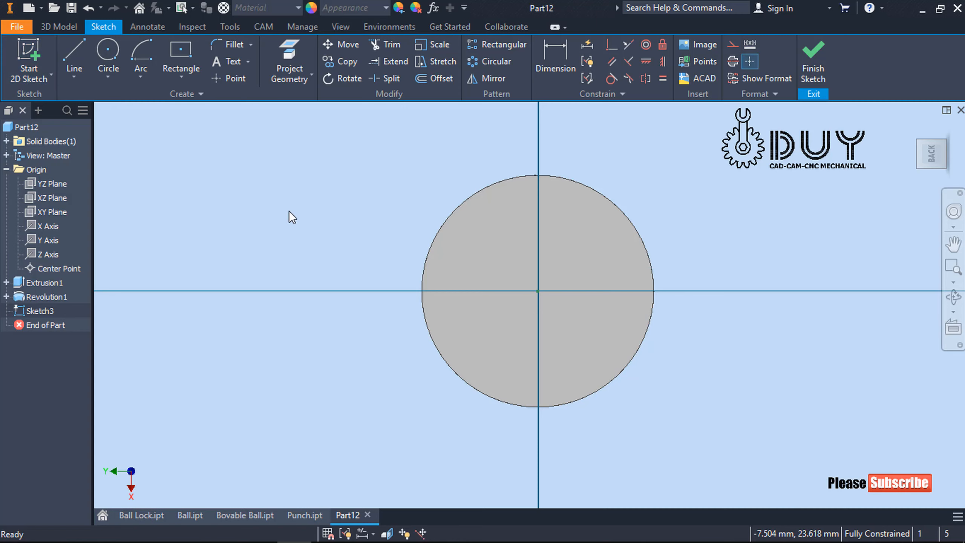
left_click(108, 49)
left_click(538, 291)
left_click(621, 257)
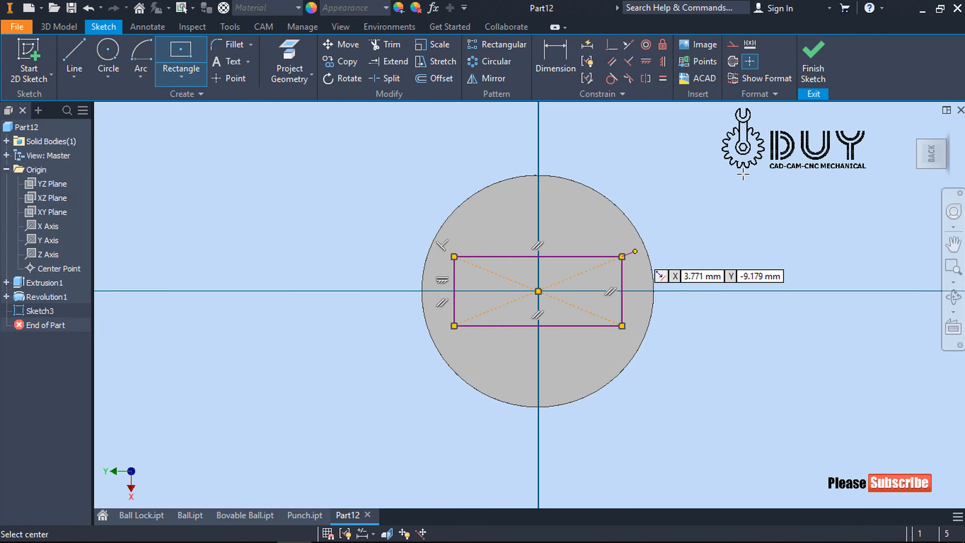
Step: Dimension the rectangle's width as 16 mm and its height as 6 mm
right_click(742, 175)
left_click(707, 196)
left_click(566, 256)
left_click(566, 215)
type("16")
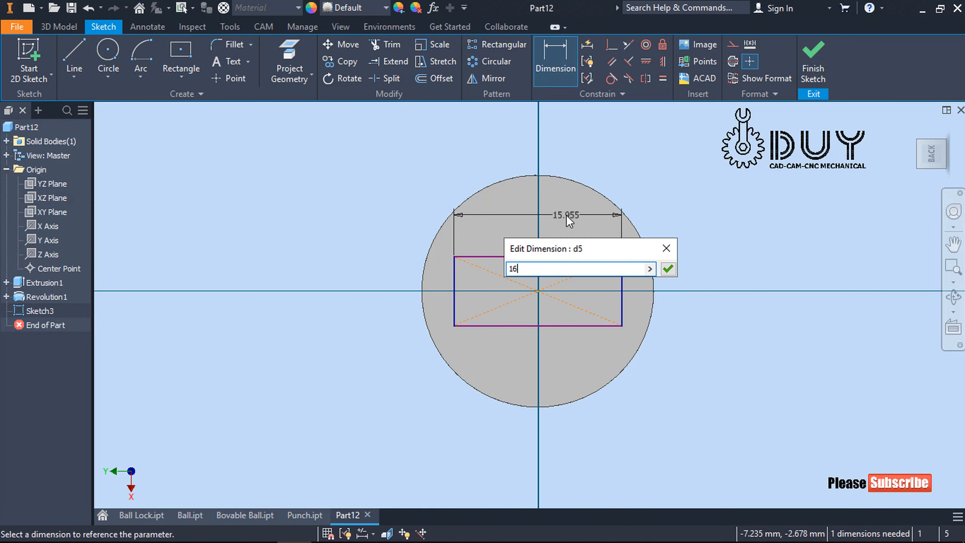
key("Return")
left_click(446, 281)
left_click(356, 277)
type("6")
key("Return")
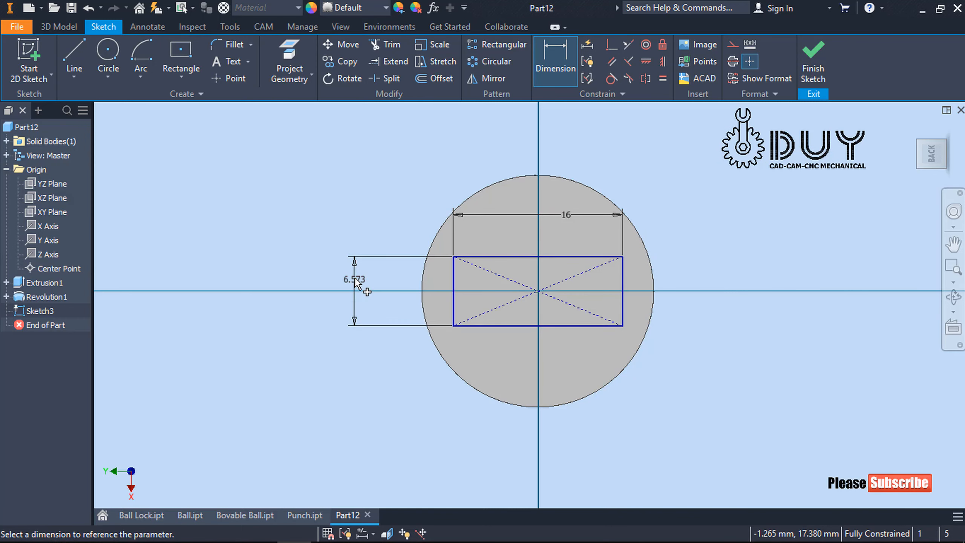
Step: Set the rectangle's height dimension to 12 mm
double_click(364, 280)
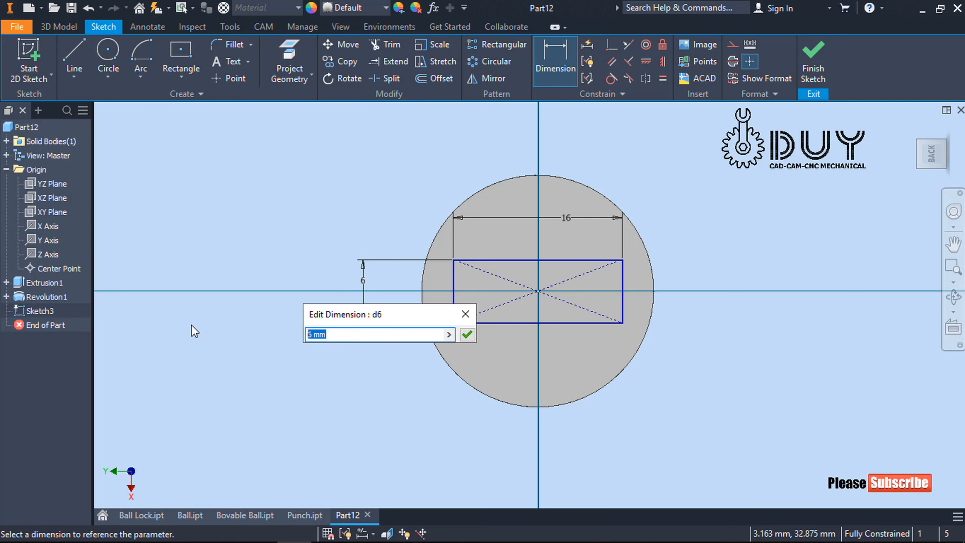
type("12")
key("Return")
Step: Draw a horizontal line through the rectangle's centre joining the midpoints of its two short sides
right_click(340, 255)
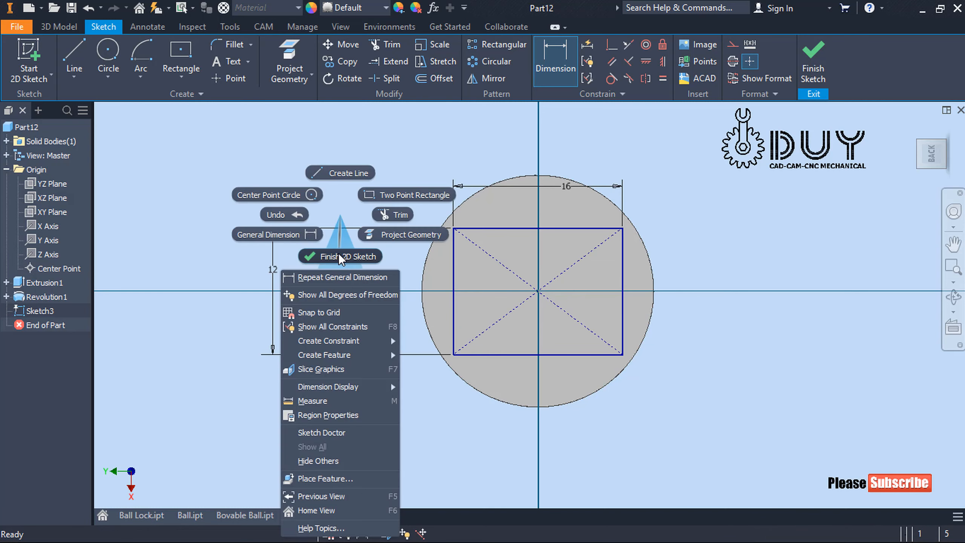
left_click(341, 172)
left_click(453, 290)
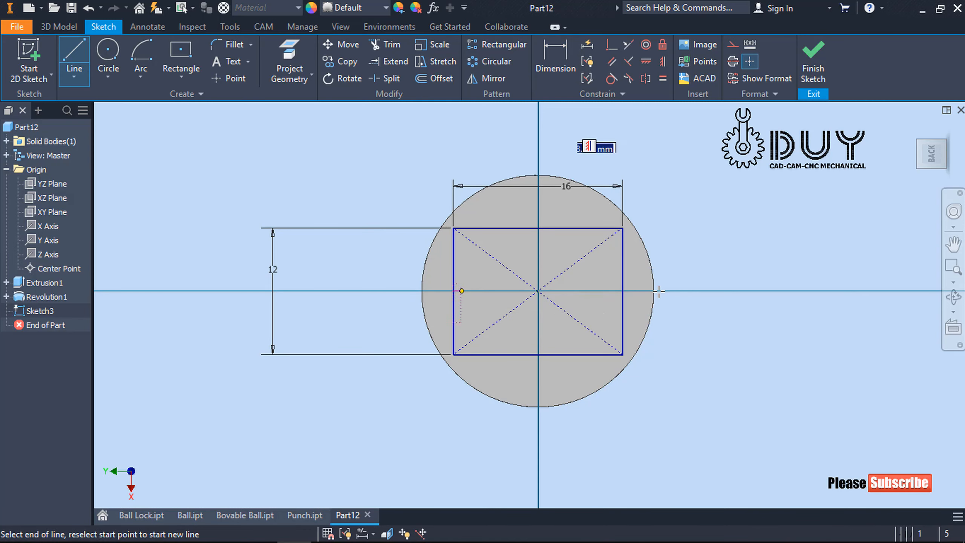
double_click(621, 291)
right_click(333, 158)
key("Escape")
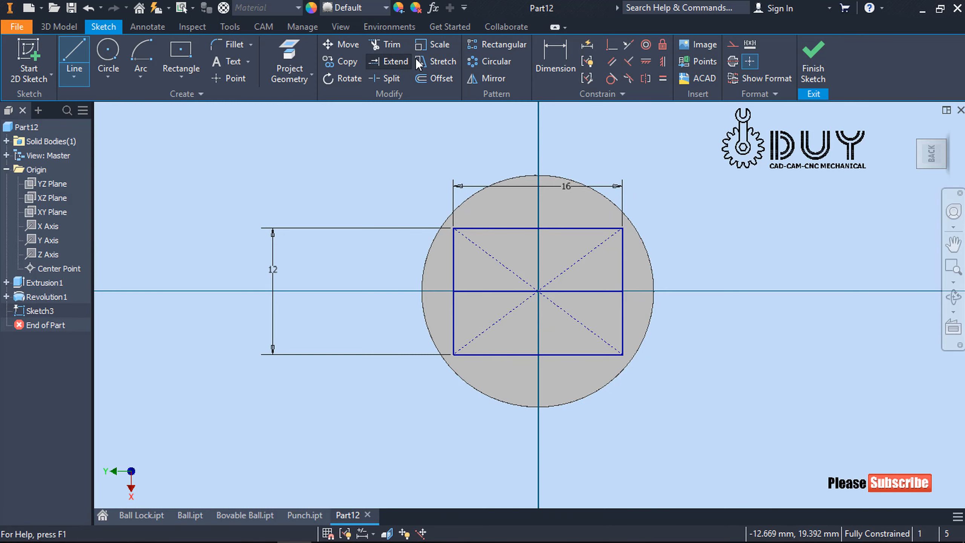
Step: Trim the upper halves of the rectangle's two sides and turn its top edge into a construction line, then finish the sketch
left_click(385, 49)
left_click(454, 259)
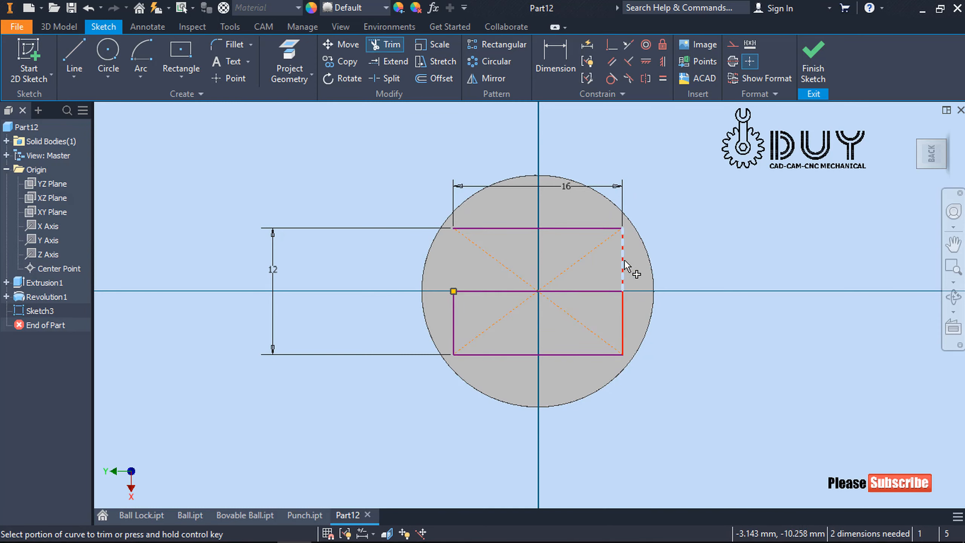
left_click(622, 262)
key("Escape")
left_click(592, 228)
left_click(732, 45)
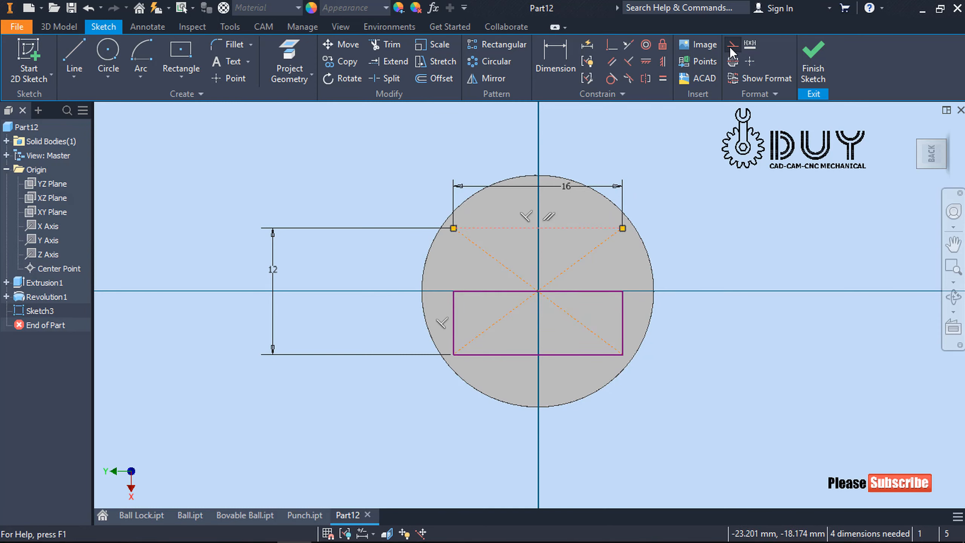
left_click(812, 57)
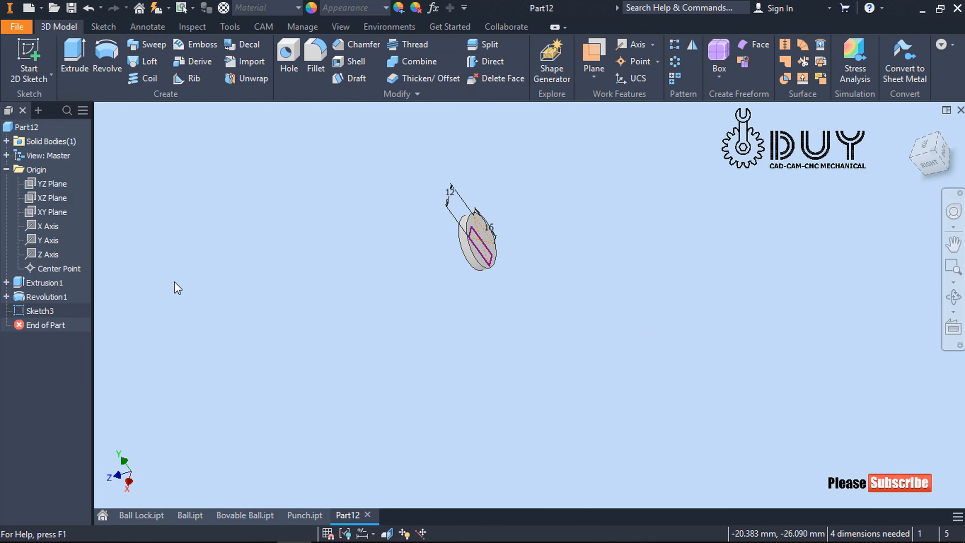
Step: Extrude the lower half-rectangle as a cut through the whole disc to make a slot
right_click(293, 278)
left_click(337, 258)
scroll(452, 246, "up", 5)
left_click(642, 241)
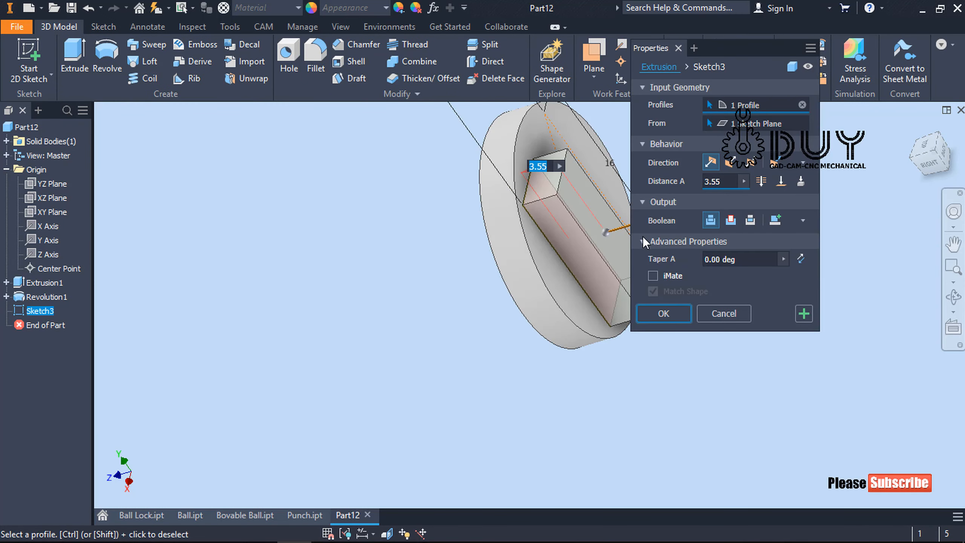
left_click(760, 181)
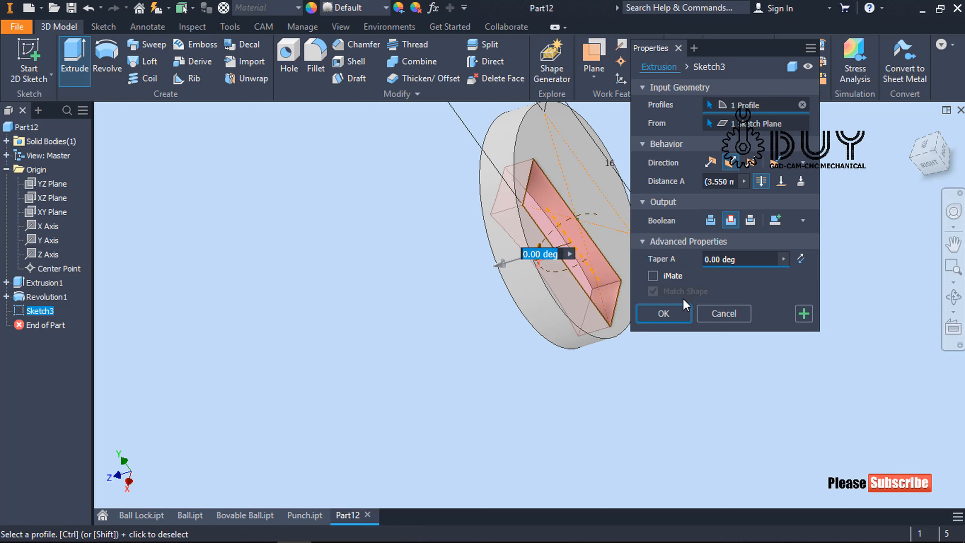
left_click(669, 312)
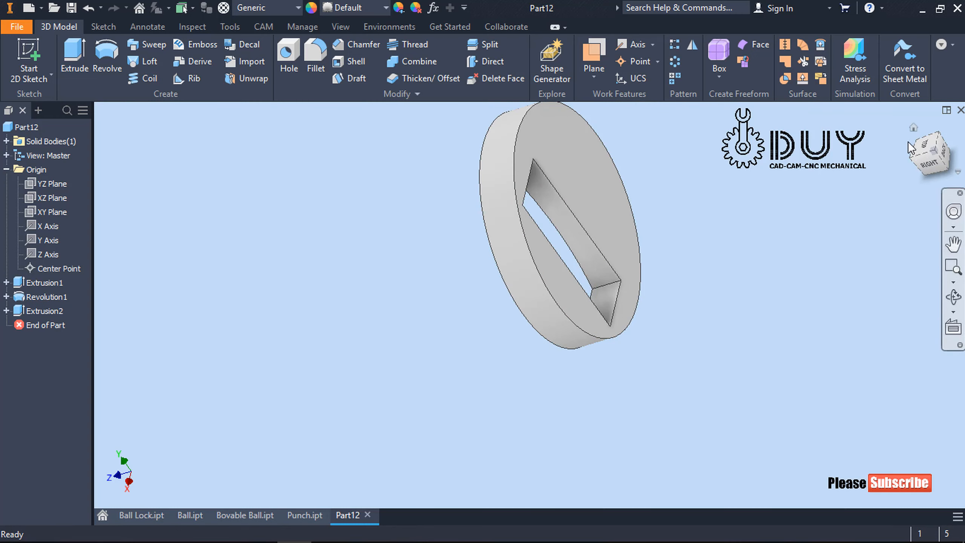
Step: Return to the home view and assign the Copper material to the part
left_click(911, 130)
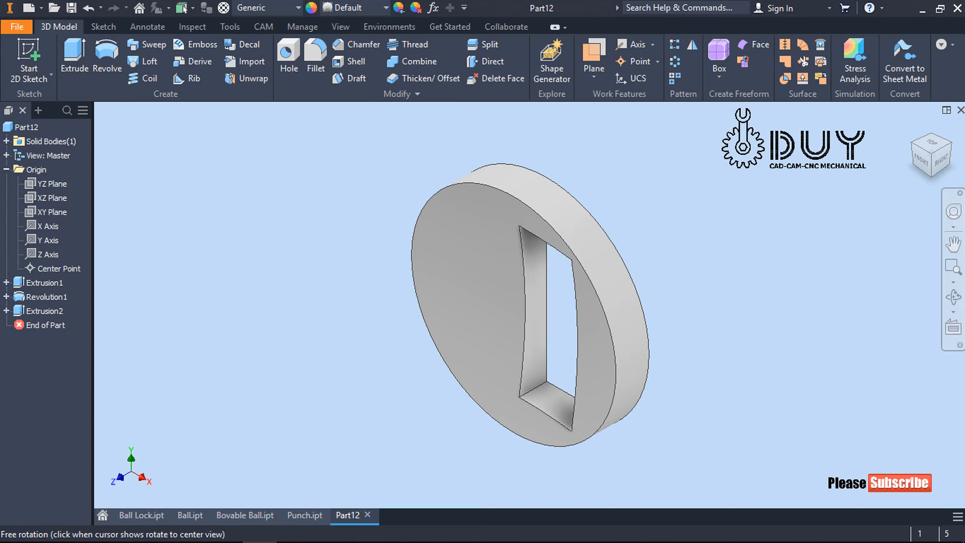
left_click(273, 10)
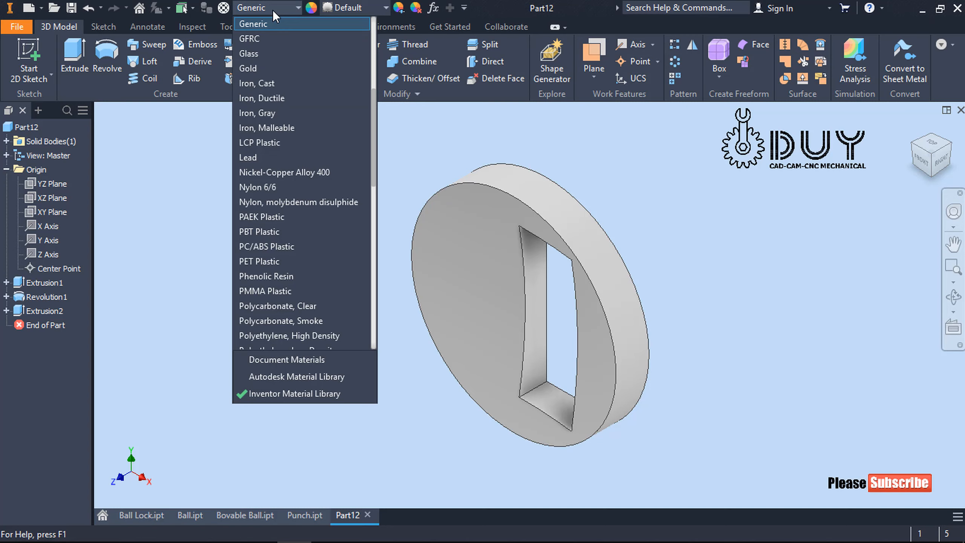
scroll(300, 232, "up", 1)
scroll(303, 237, "down", 7)
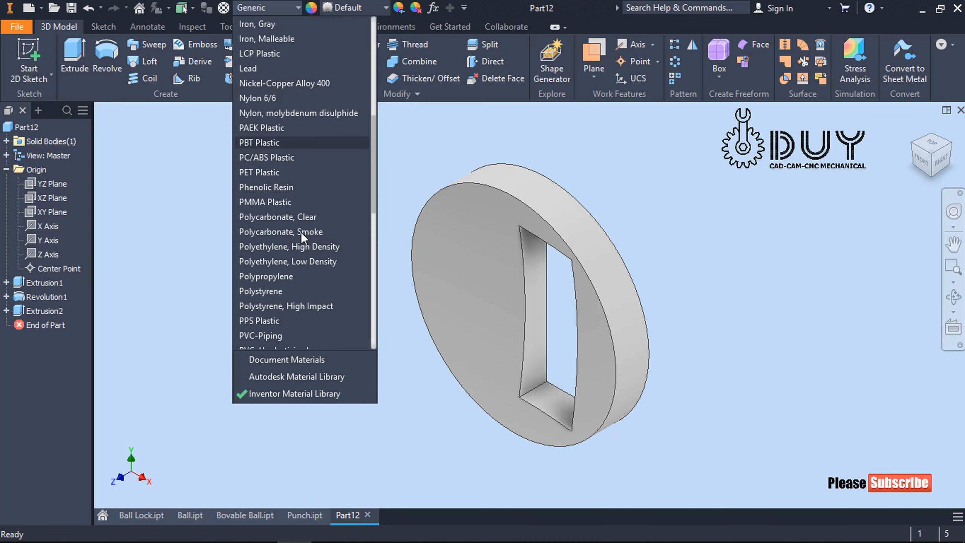
scroll(300, 232, "up", 8)
scroll(301, 232, "up", 2)
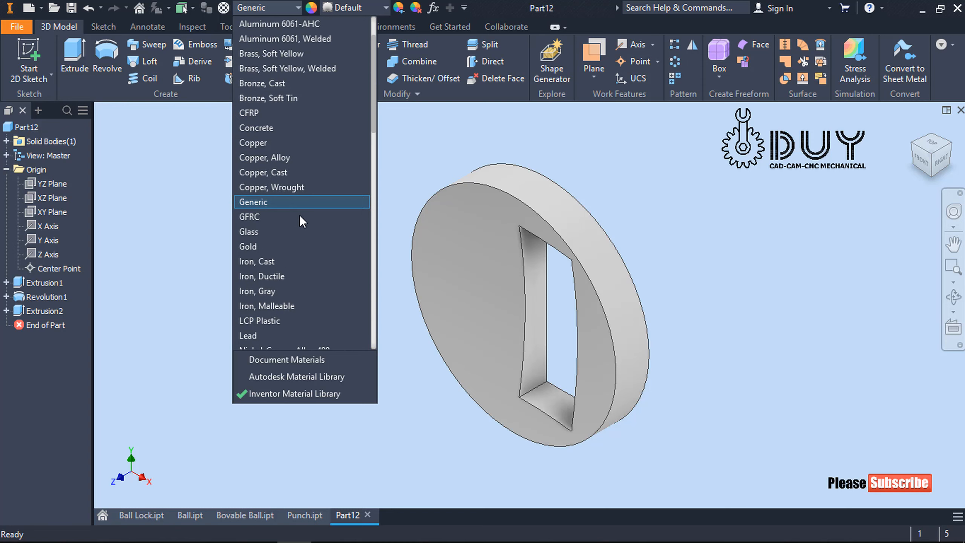
left_click(299, 146)
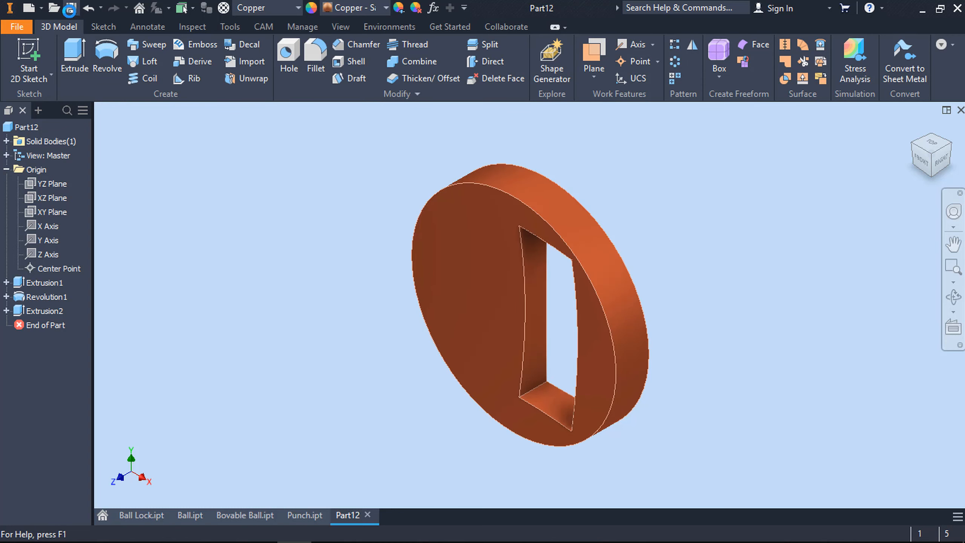
Step: Save the part in the Projects folder under the name Tagent Ball Lock
left_click(72, 8)
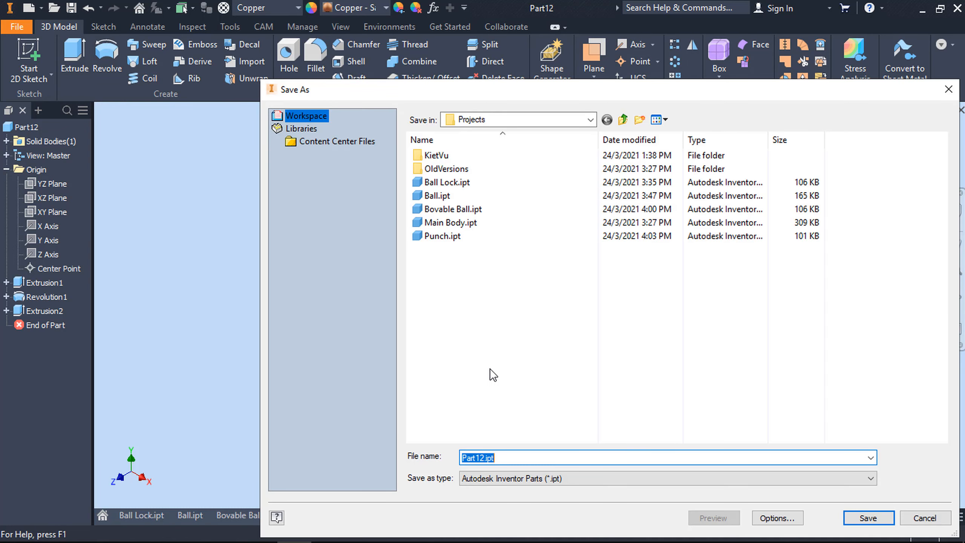
type("T")
type("ock")
left_click(869, 518)
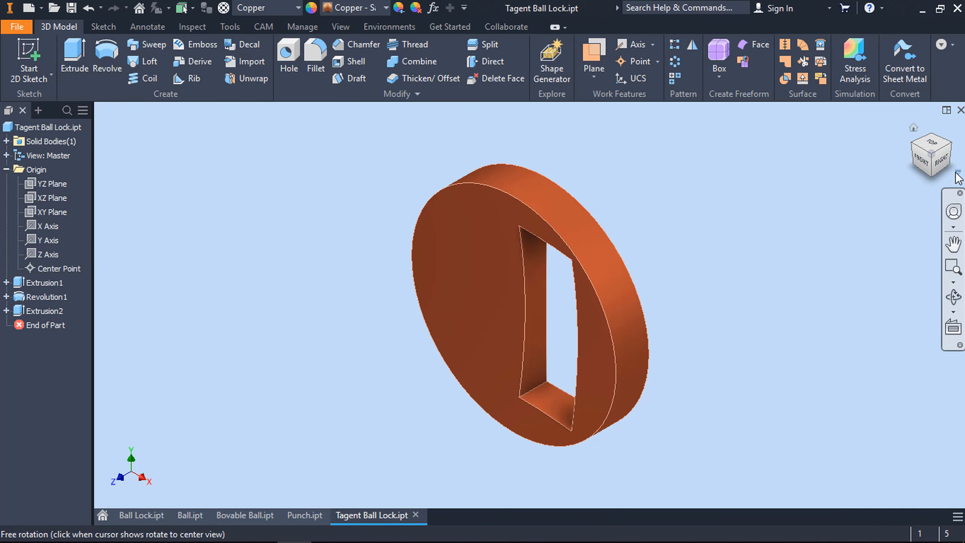
Step: Set the current view of the part as its home view
right_click(960, 174)
mouse_move(917, 262)
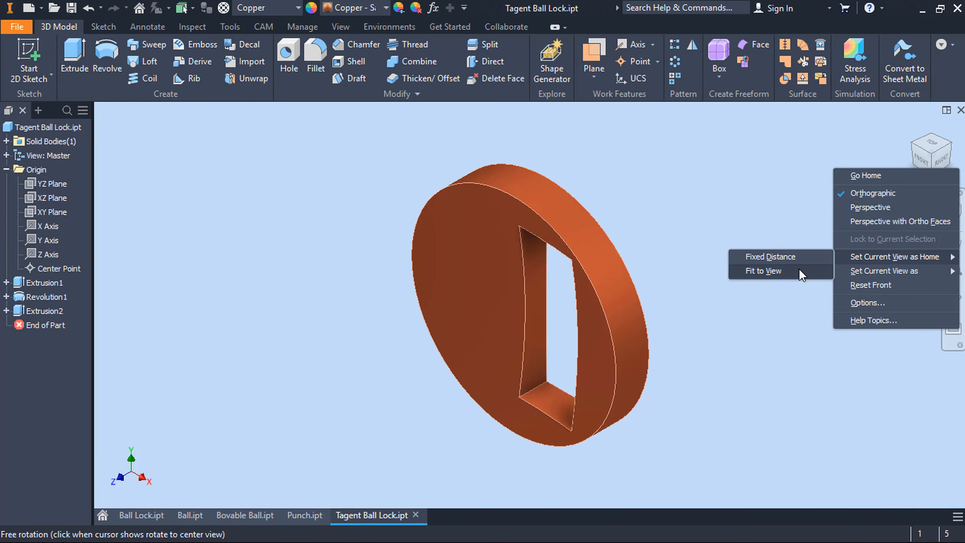